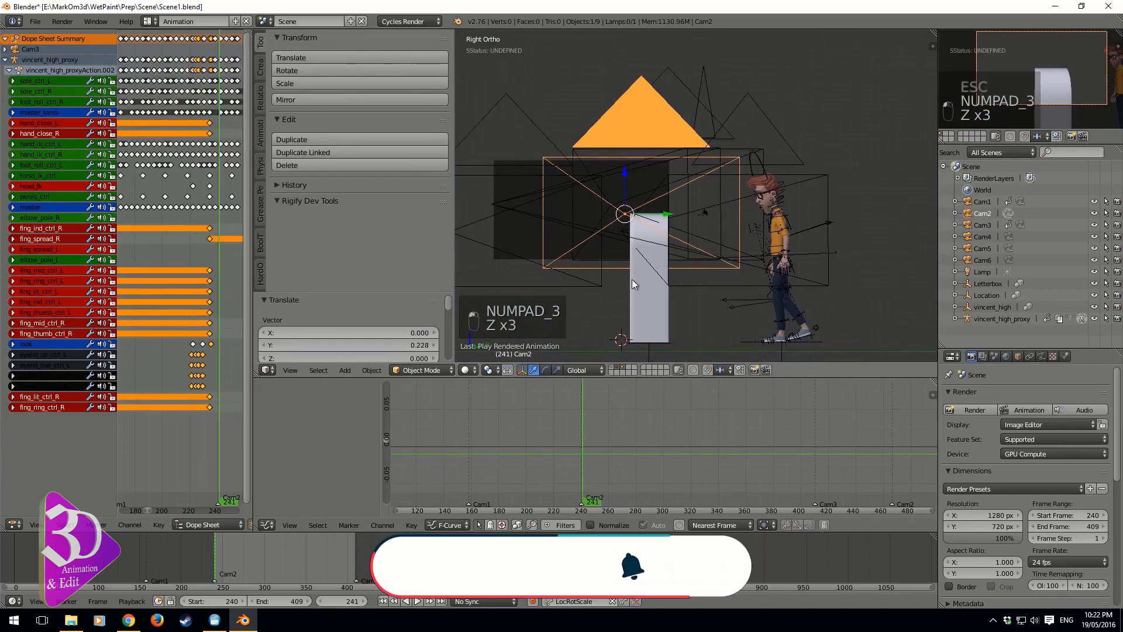
Play back the Cam2 shot from the side and examine the character's turn beside the white wall
{"action": "scroll", "coordinate": [648, 287], "scroll_direction": "up", "scroll_amount": 2}
{"action": "key", "text": "alt+a"}
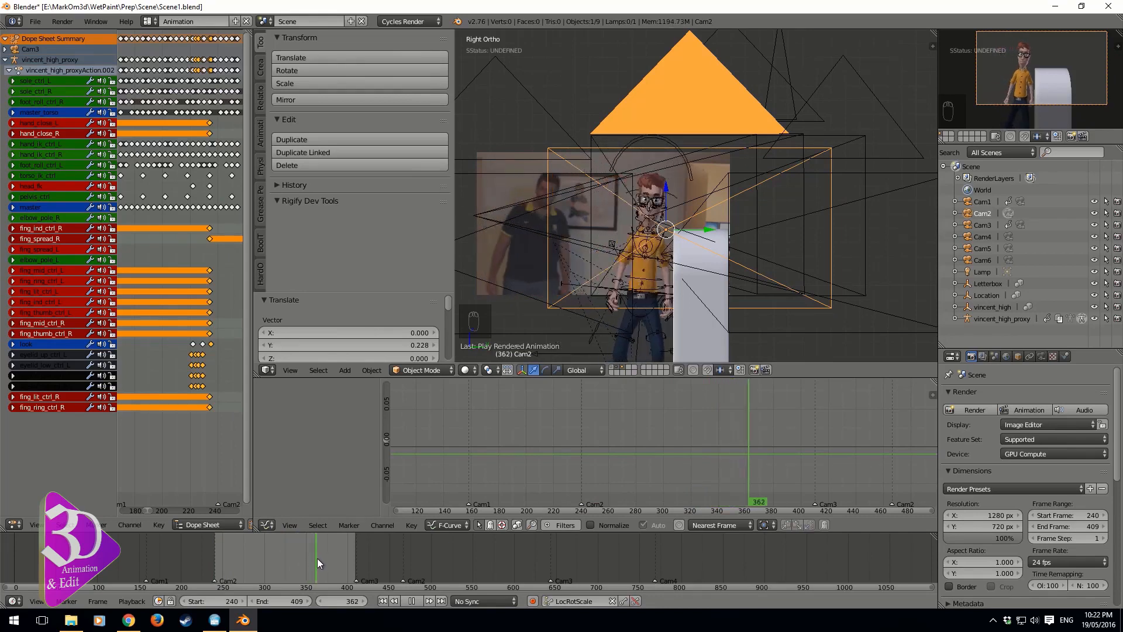
{"action": "key", "text": "alt+a"}
{"action": "scroll", "coordinate": [672, 278], "scroll_direction": "up", "scroll_amount": 3}
{"action": "scroll", "coordinate": [649, 292], "scroll_direction": "up", "scroll_amount": 3}
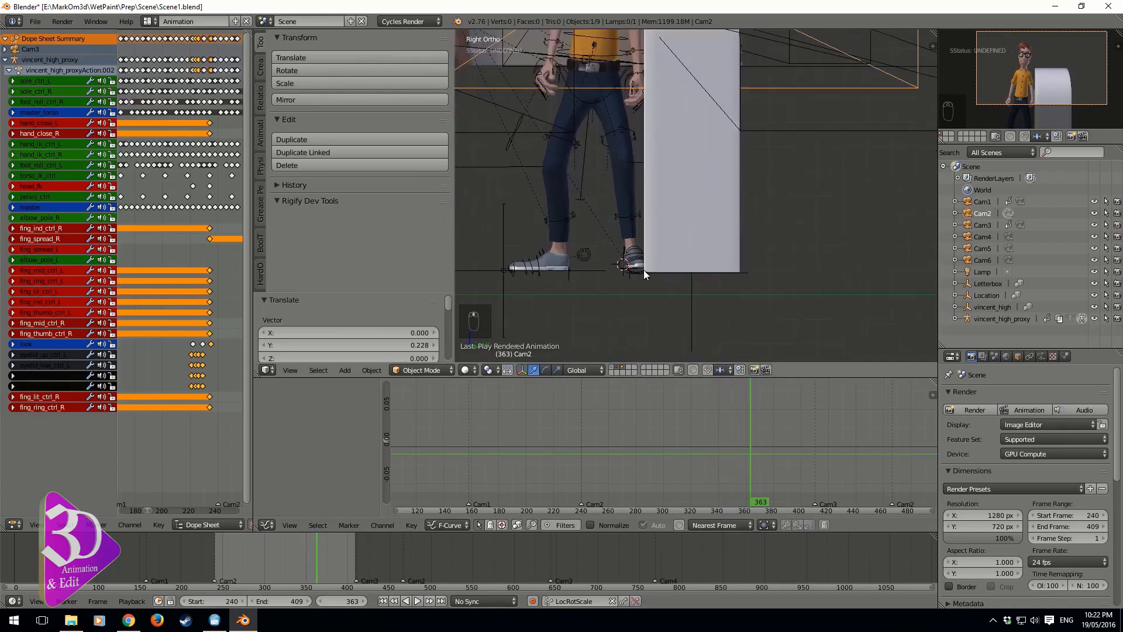
{"action": "scroll", "coordinate": [606, 268], "scroll_direction": "down", "scroll_amount": 4}
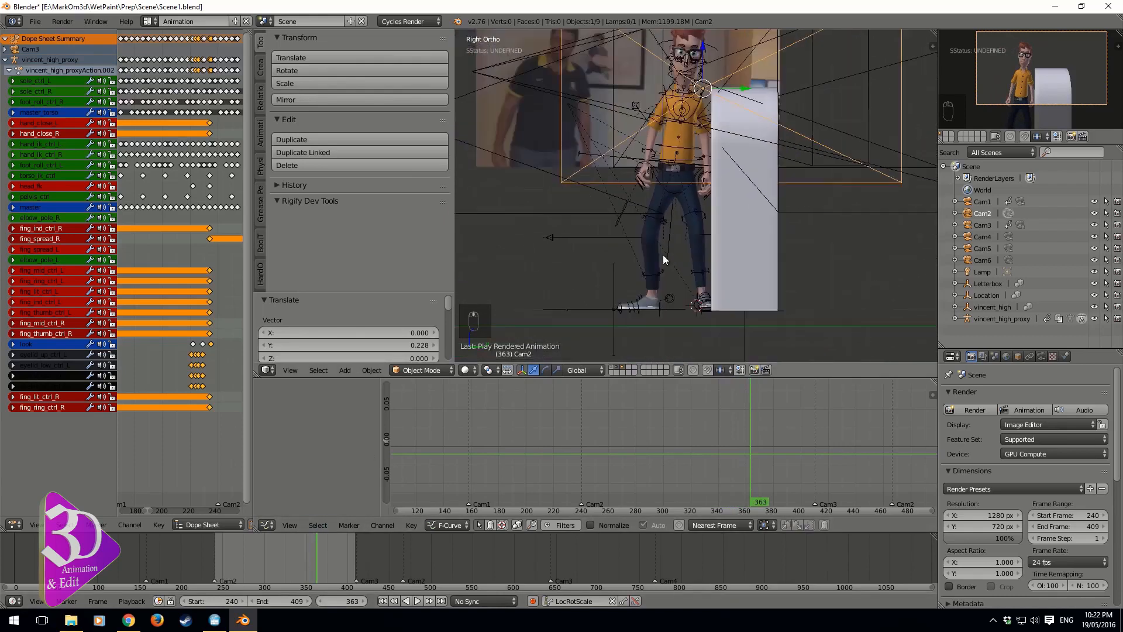
{"action": "scroll", "coordinate": [626, 216], "scroll_direction": "up", "scroll_amount": 2, "text": "shift"}
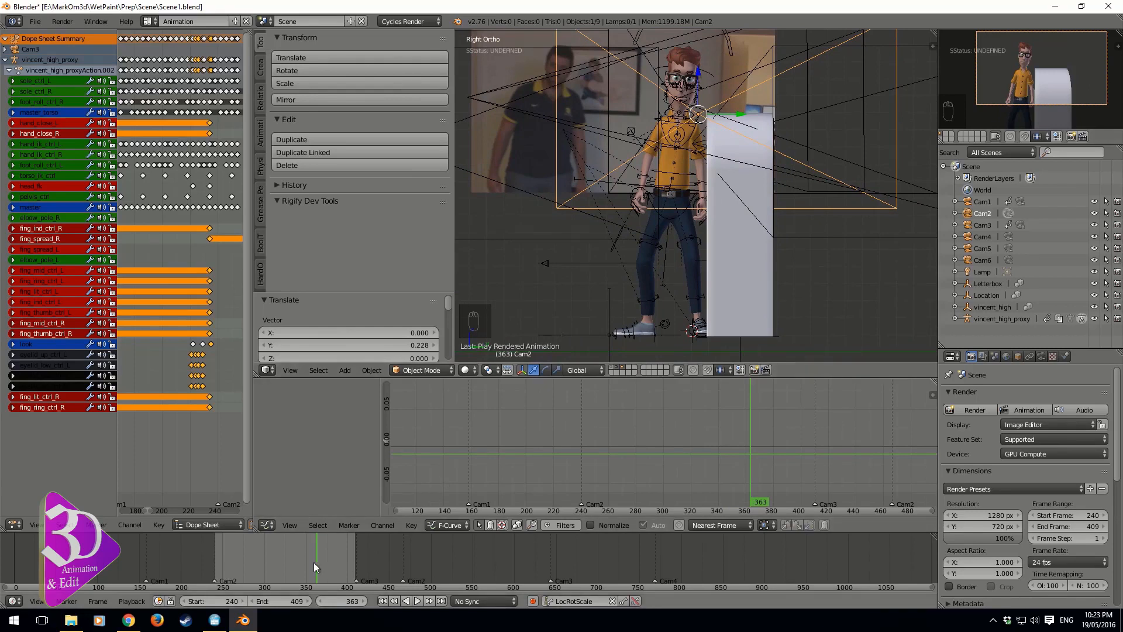
{"action": "key", "text": "alt+a"}
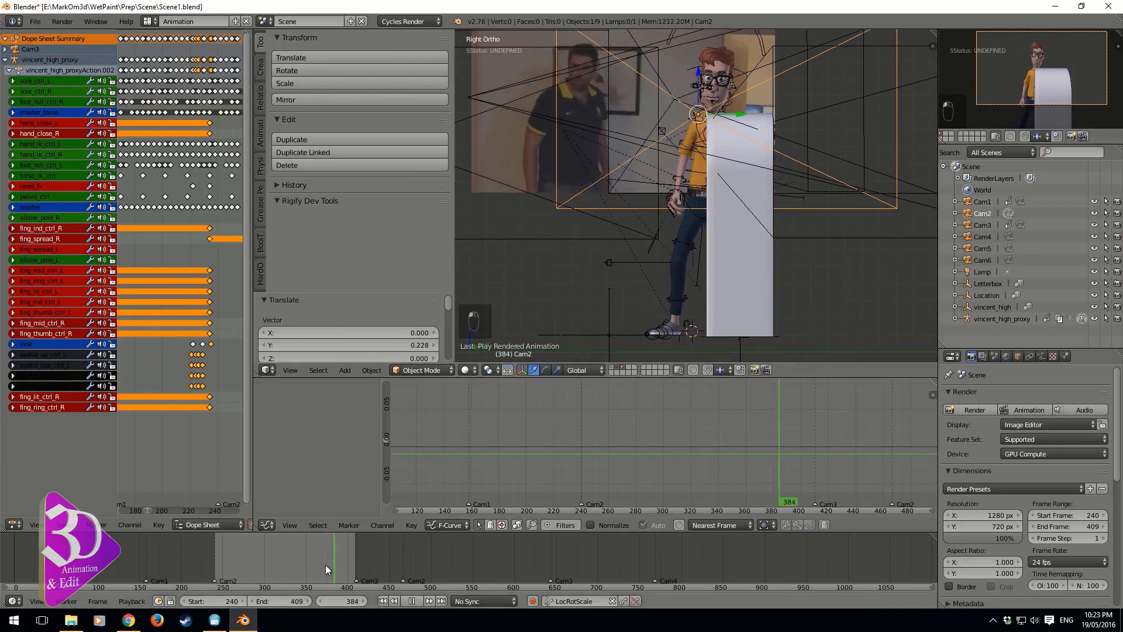
Examine the character's steps and turn frame by frame from frame 308 to 324 and back
{"action": "mouse_move", "coordinate": [316, 564]}
{"action": "left_mouse_down"}
{"action": "mouse_move", "coordinate": [286, 563]}
{"action": "mouse_move", "coordinate": [296, 565]}
{"action": "left_mouse_up"}
{"action": "left_click", "coordinate": [271, 560]}
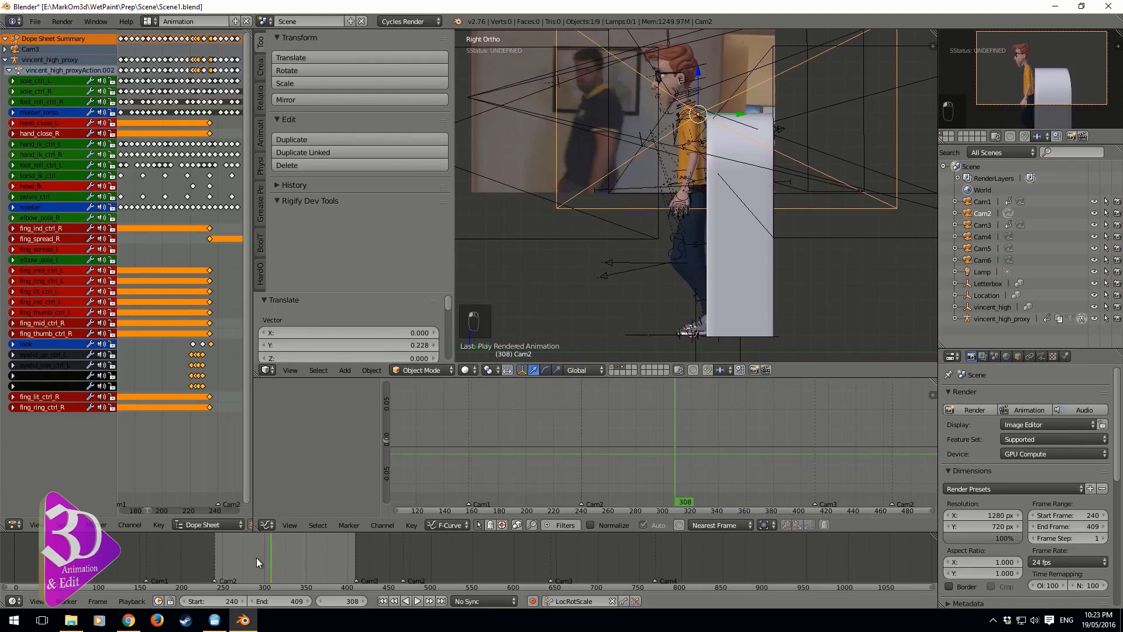
{"action": "key", "text": "Right"}
{"action": "key", "text": "Right"}
{"action": "key", "text": "Right"}
{"action": "key", "text": "Right"}
{"action": "key", "text": "Right"}
{"action": "key", "text": "Right"}
{"action": "key", "text": "Right"}
{"action": "key", "text": "Right"}
{"action": "key", "text": "Right"}
{"action": "key", "text": "Right"}
{"action": "key", "text": "Right"}
{"action": "key", "text": "Right"}
{"action": "key", "text": "Right"}
{"action": "key", "text": "Right"}
{"action": "key", "text": "Right"}
{"action": "key", "text": "Right"}
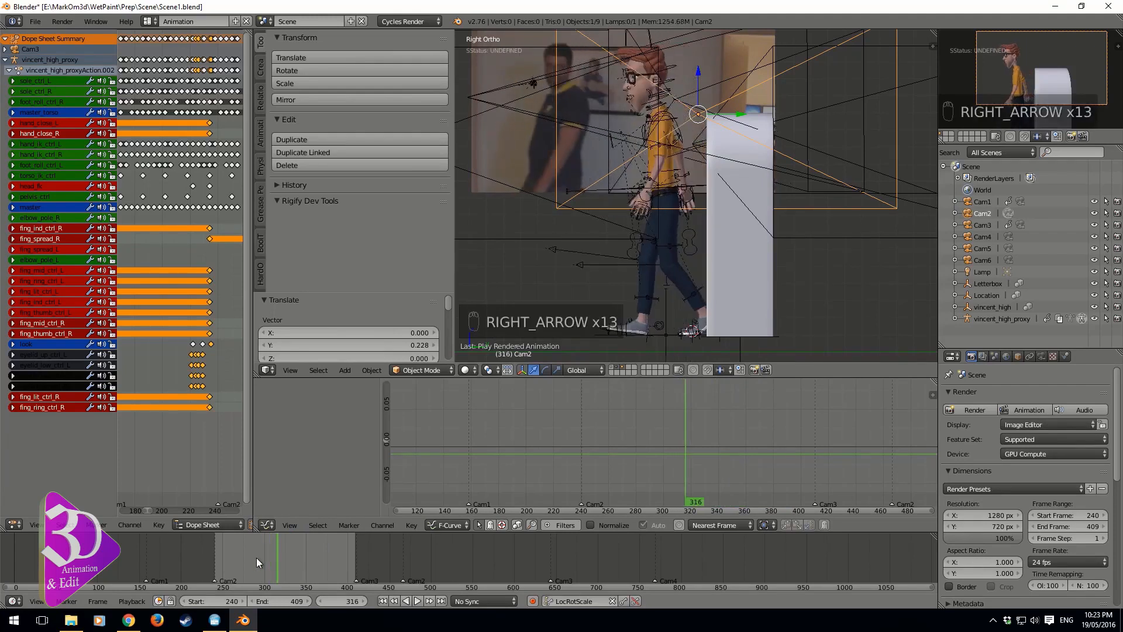
{"action": "key", "text": "Right"}
{"action": "key", "text": "Right"}
{"action": "key", "text": "Right"}
{"action": "key", "text": "Right"}
{"action": "key", "text": "Right"}
{"action": "key", "text": "Right"}
{"action": "key", "text": "Right"}
{"action": "key", "text": "Right"}
{"action": "key", "text": "Right"}
{"action": "key", "text": "Right"}
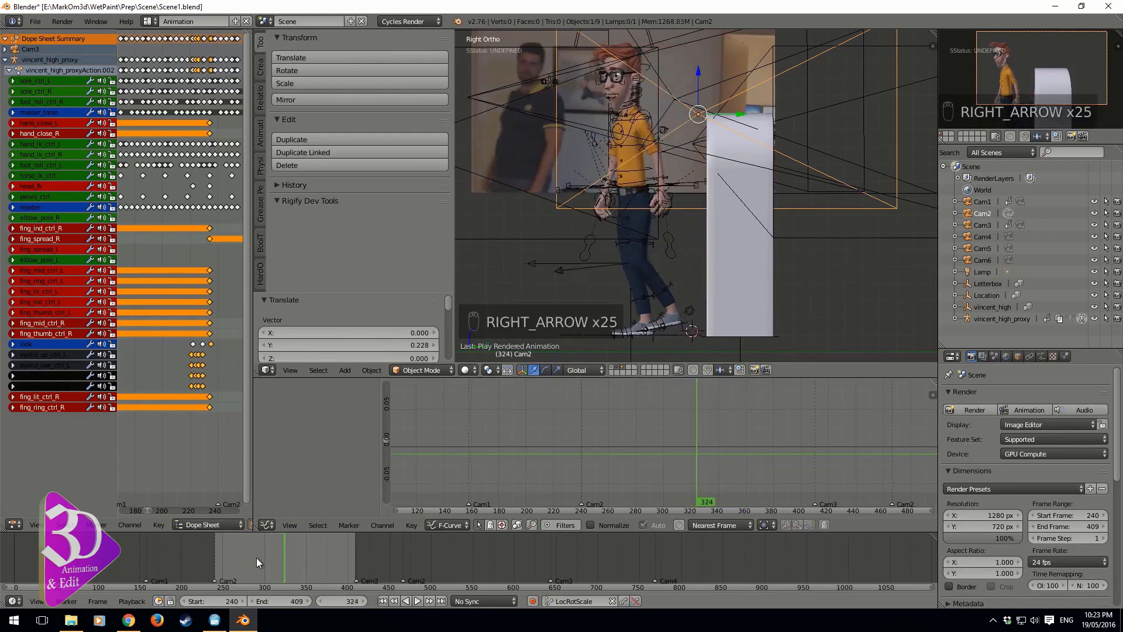
{"action": "key", "text": "Left"}
{"action": "key", "text": "Left"}
{"action": "key", "text": "Left"}
{"action": "key", "text": "Left"}
{"action": "key", "text": "Left"}
{"action": "key", "text": "Left"}
{"action": "key", "text": "Left"}
{"action": "key", "text": "Left"}
{"action": "key", "text": "Left"}
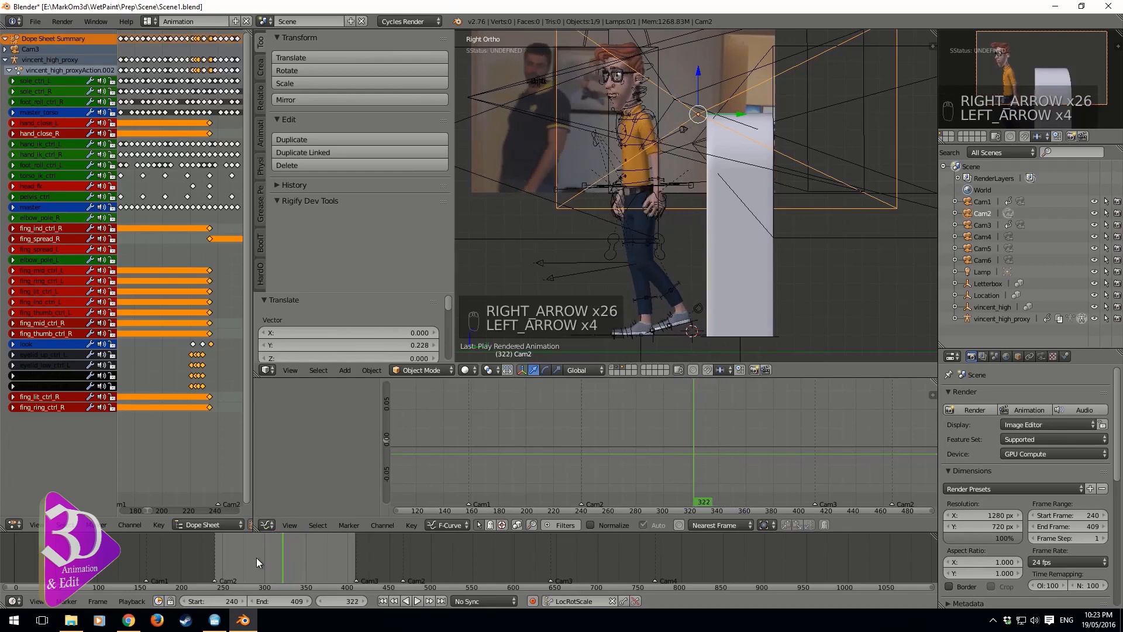
{"action": "key", "text": "Left"}
{"action": "key", "text": "Right"}
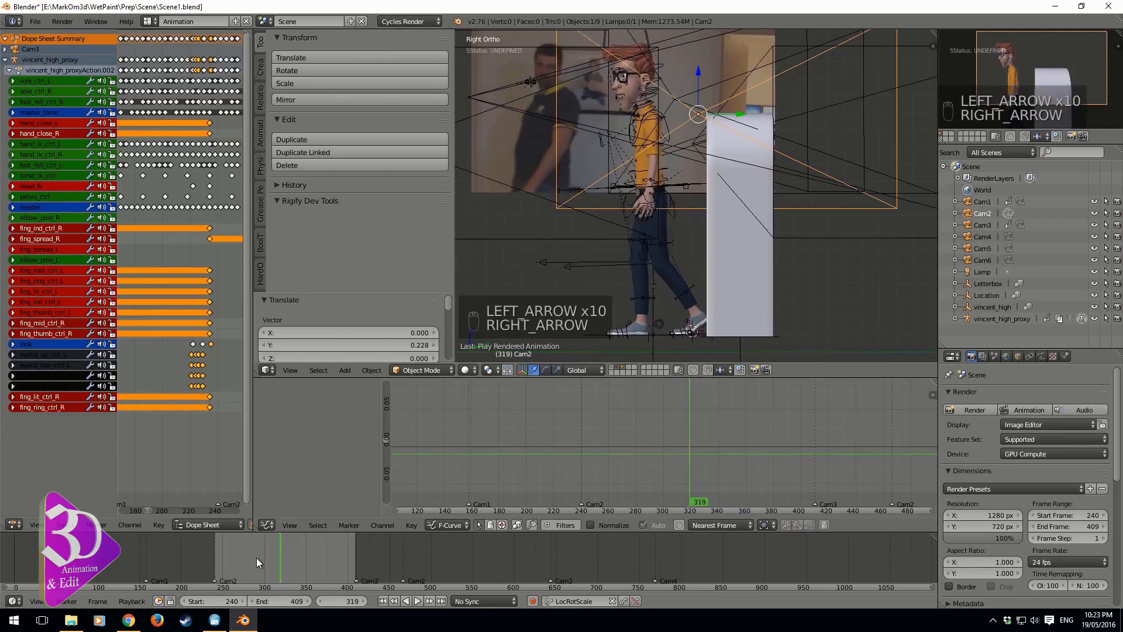
Select the torso_ik_ctrl bone at frame 319 and compare its keyed poses at frames 330 and 314
{"action": "scroll", "coordinate": [626, 216], "scroll_direction": "up", "scroll_amount": 2}
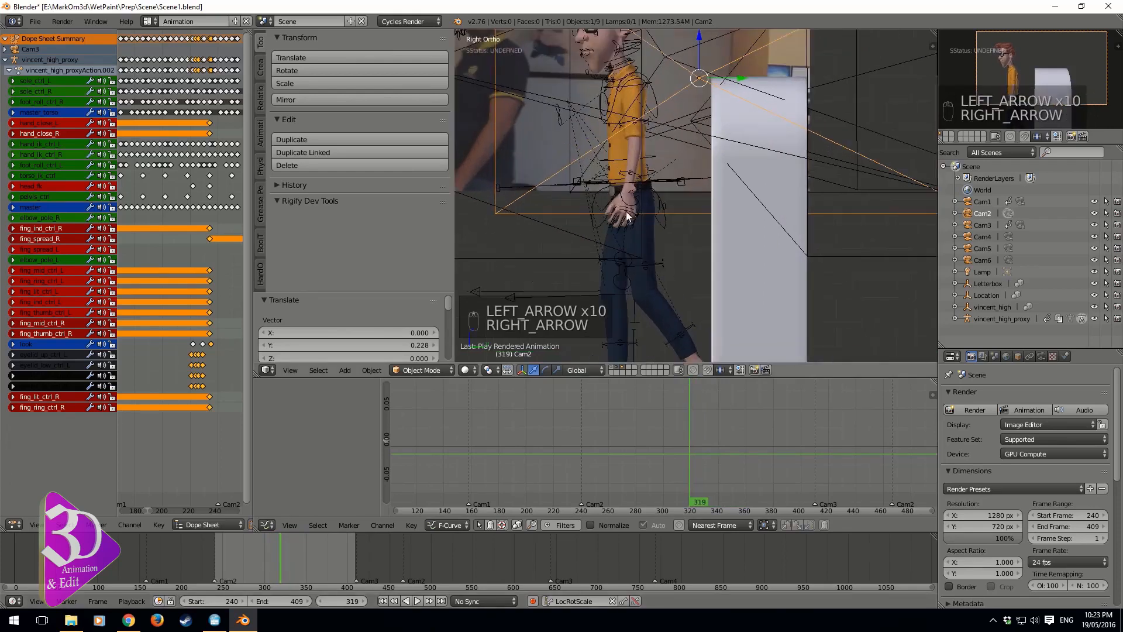
{"action": "right_click", "coordinate": [657, 112]}
{"action": "middle_click_drag", "start_coordinate": [658, 111], "coordinate": [640, 172], "text": "shift"}
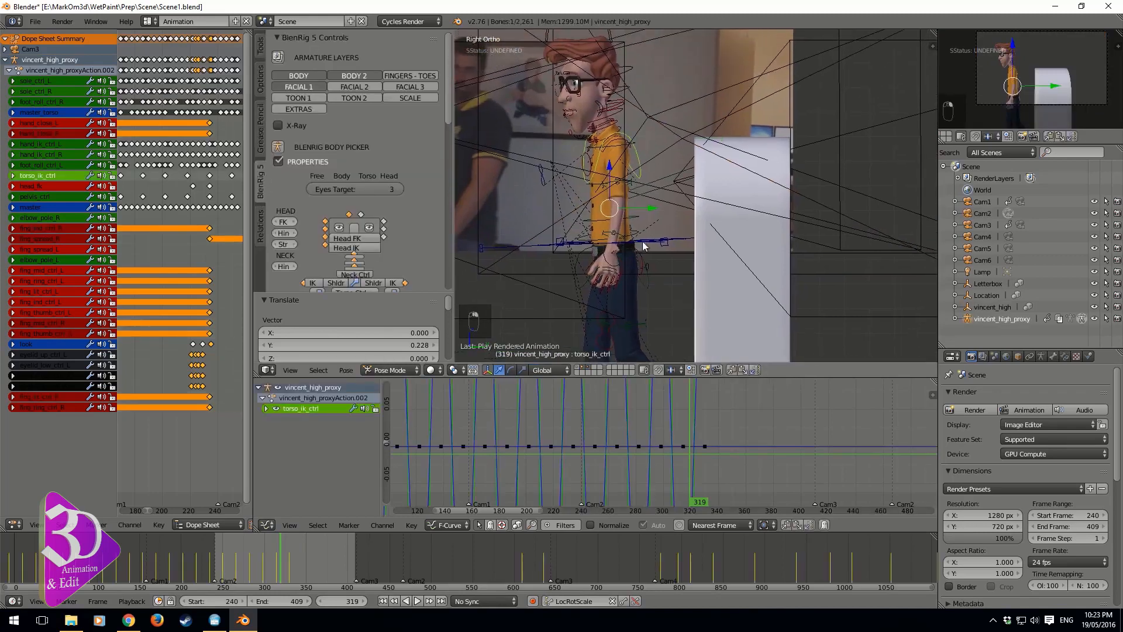
{"action": "key", "text": "Left"}
{"action": "key", "text": "Left"}
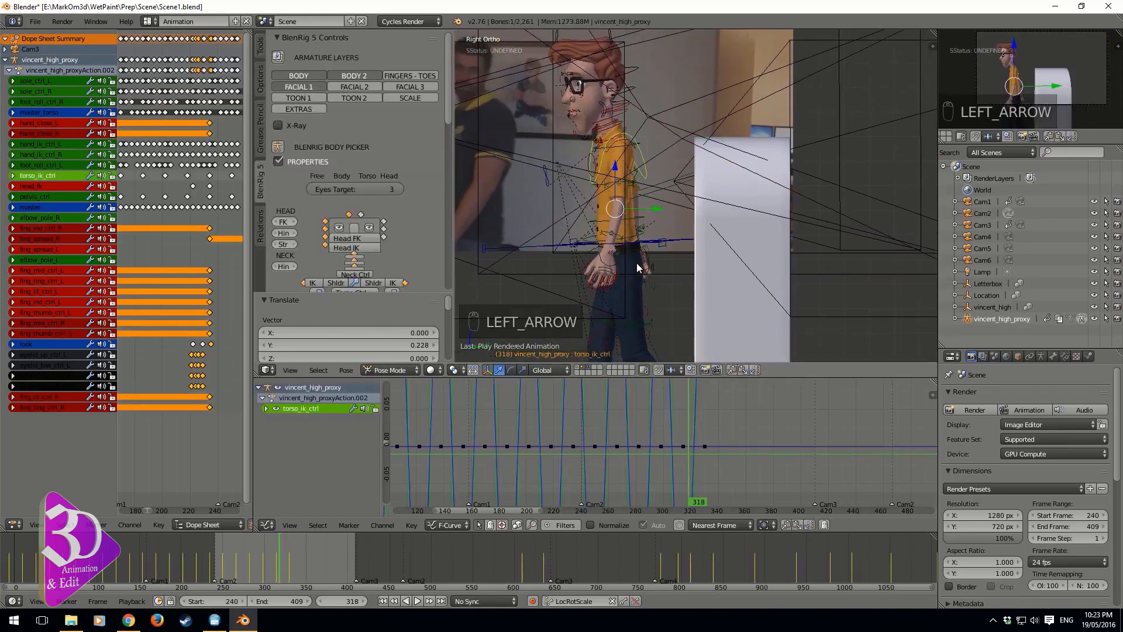
{"action": "key", "text": "Up"}
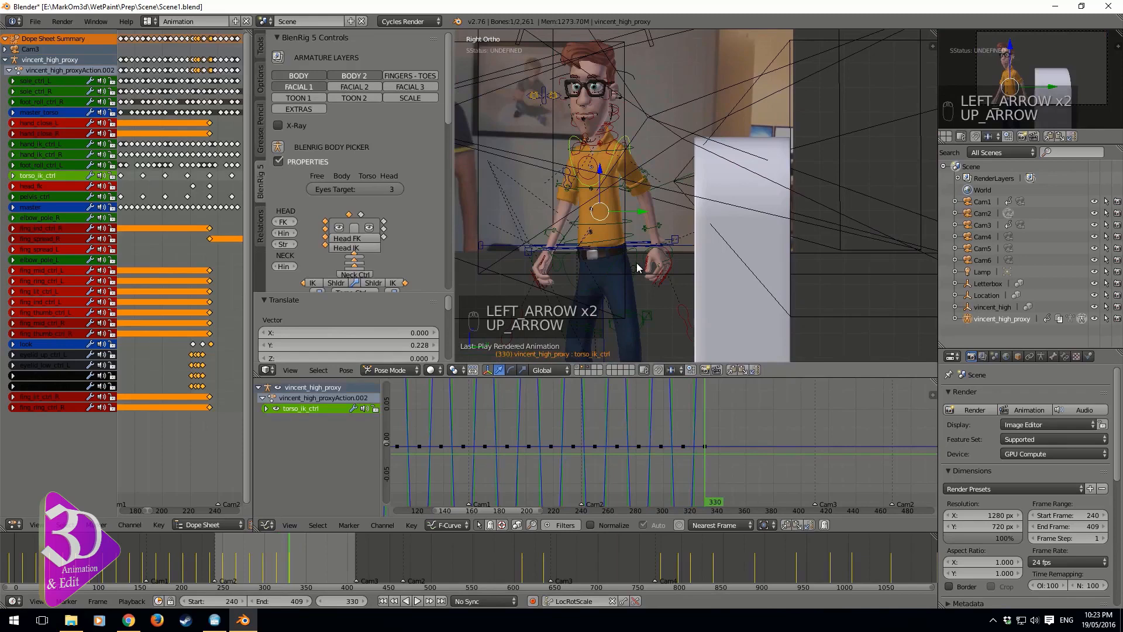
{"action": "key", "text": "Left"}
{"action": "key", "text": "Down"}
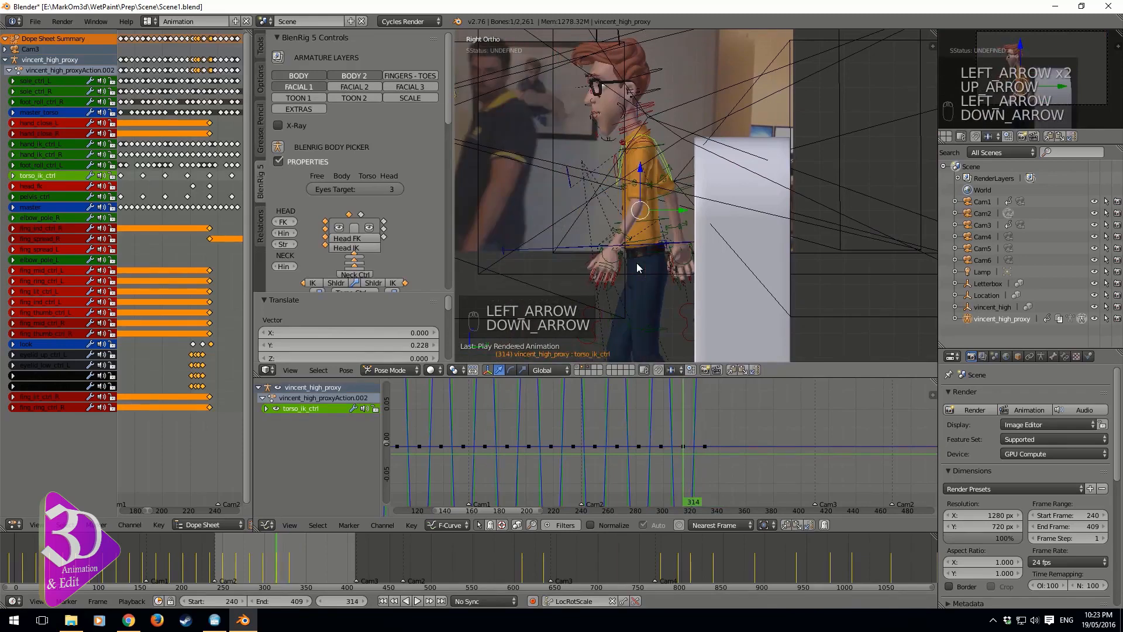
Examine the torso's motion frame by frame from frame 314 towards the keyframe at frame 330
{"action": "key", "text": "Right"}
{"action": "key", "text": "Right"}
{"action": "key", "text": "Right"}
{"action": "key", "text": "Right"}
{"action": "key", "text": "Right"}
{"action": "key", "text": "Right"}
{"action": "key", "text": "Right"}
{"action": "key", "text": "Right"}
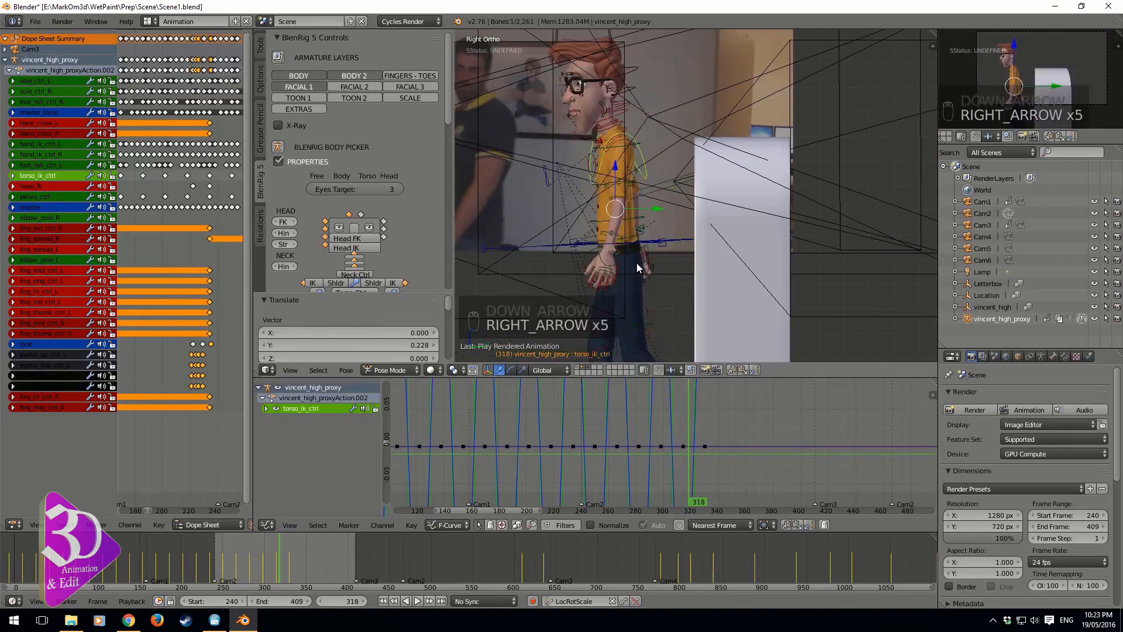
{"action": "key", "text": "Right"}
{"action": "key", "text": "Right"}
{"action": "key", "text": "Right"}
{"action": "key", "text": "Right"}
{"action": "key", "text": "Right"}
{"action": "key", "text": "Right"}
{"action": "key", "text": "Right"}
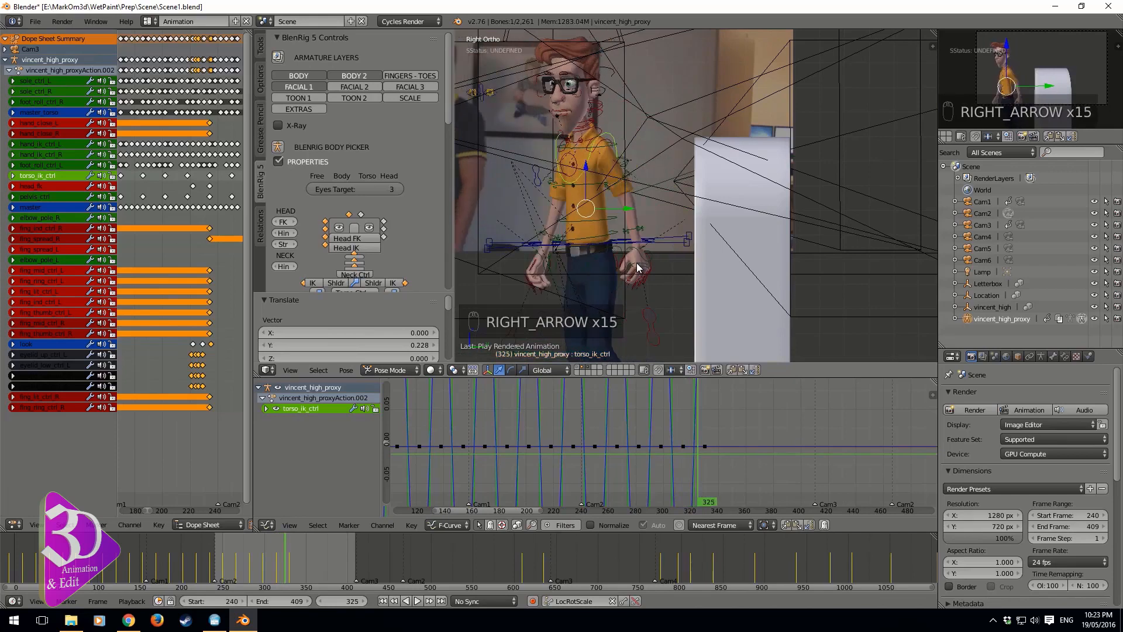
{"action": "key", "text": "Right"}
{"action": "key", "text": "Right"}
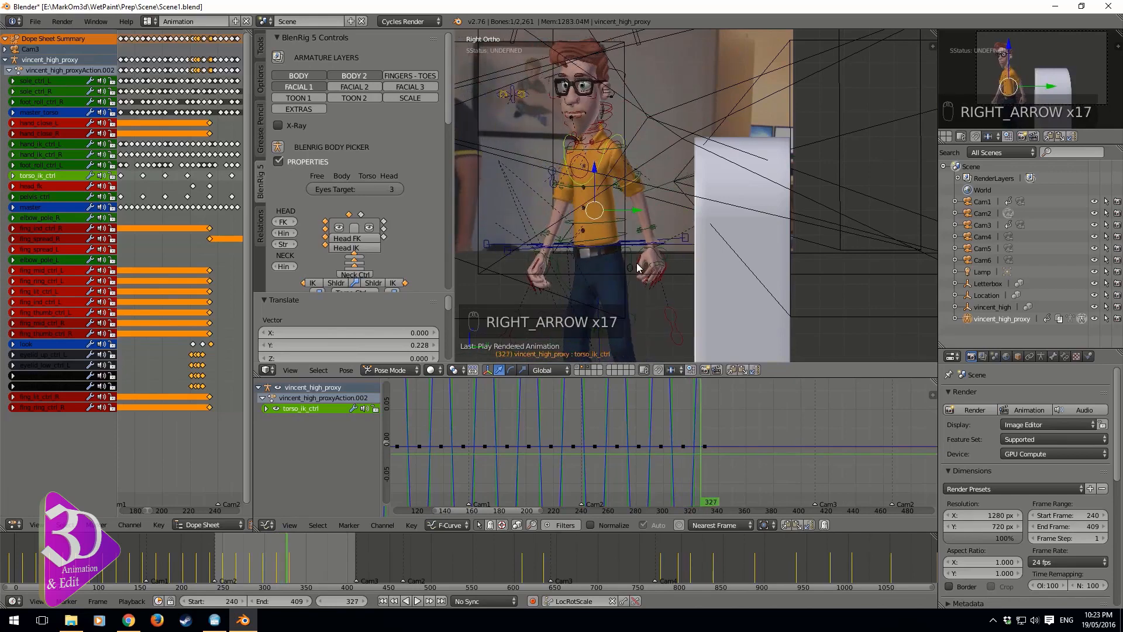
{"action": "key", "text": "Right"}
Delete the torso_ik_ctrl keyframe at frame 330 using the LocRotScale keying set
{"action": "key", "text": "Down"}
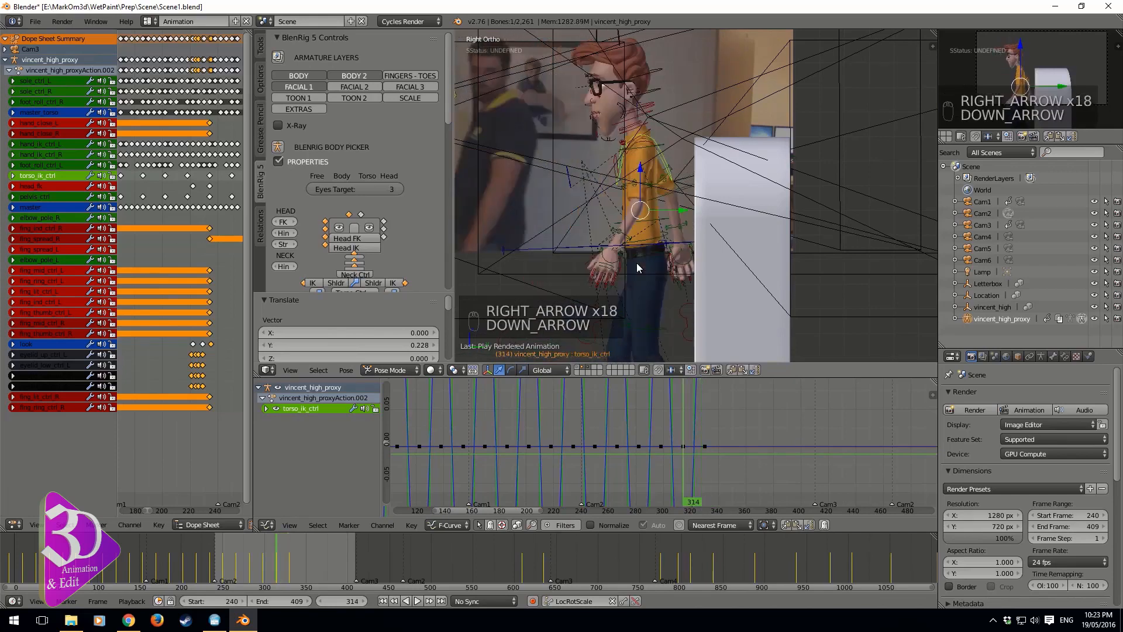
{"action": "key", "text": "Up"}
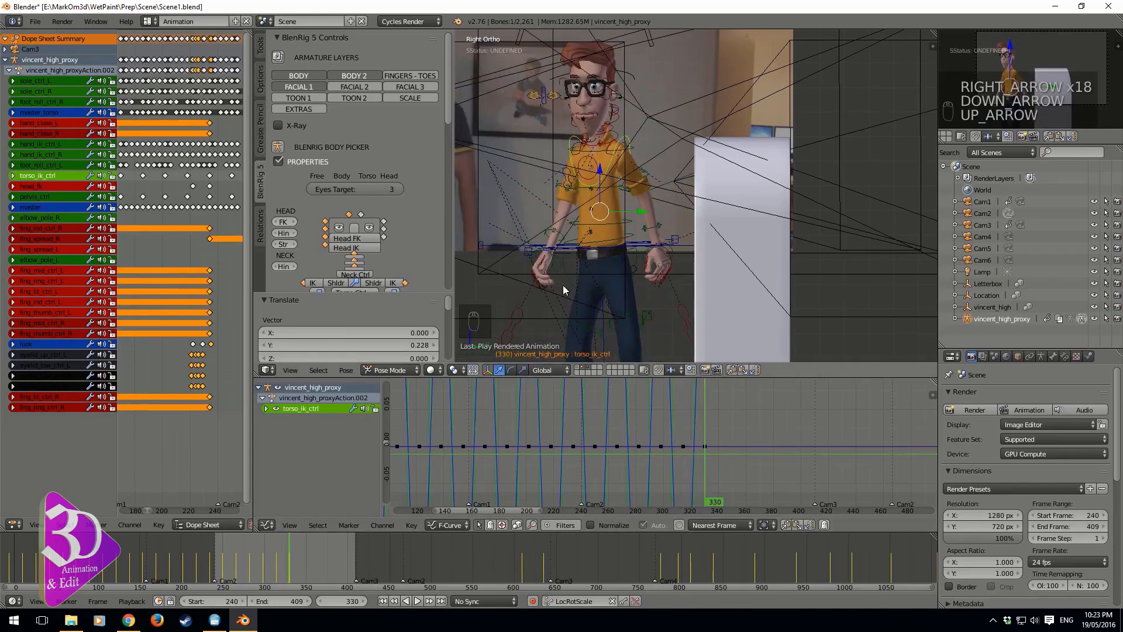
{"action": "key", "text": "Delete"}
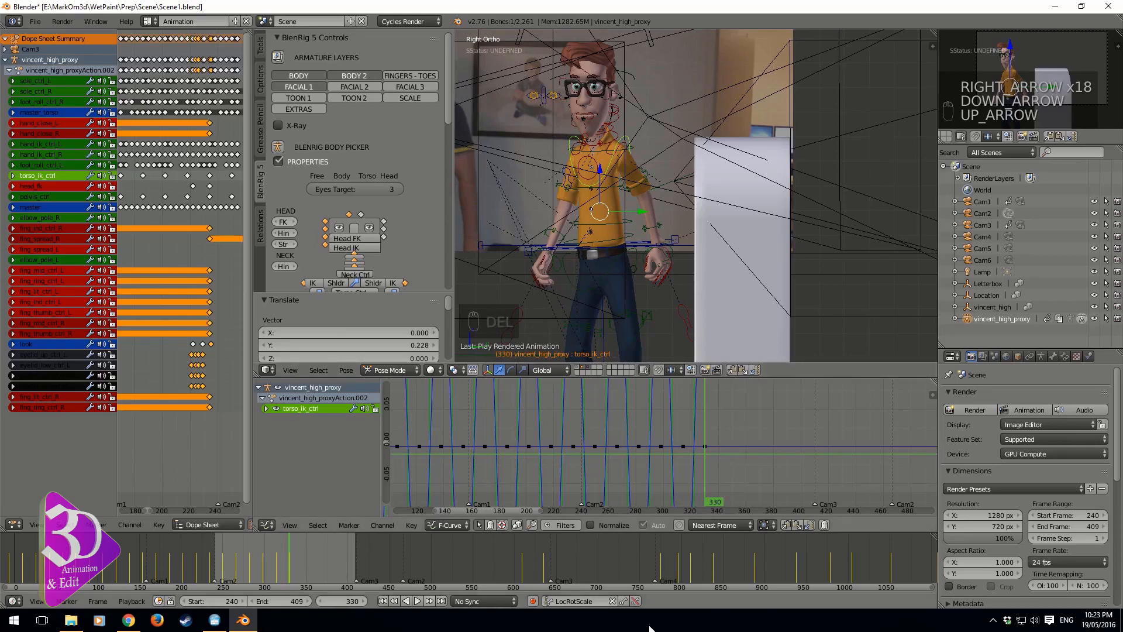
{"action": "left_click", "coordinate": [635, 601]}
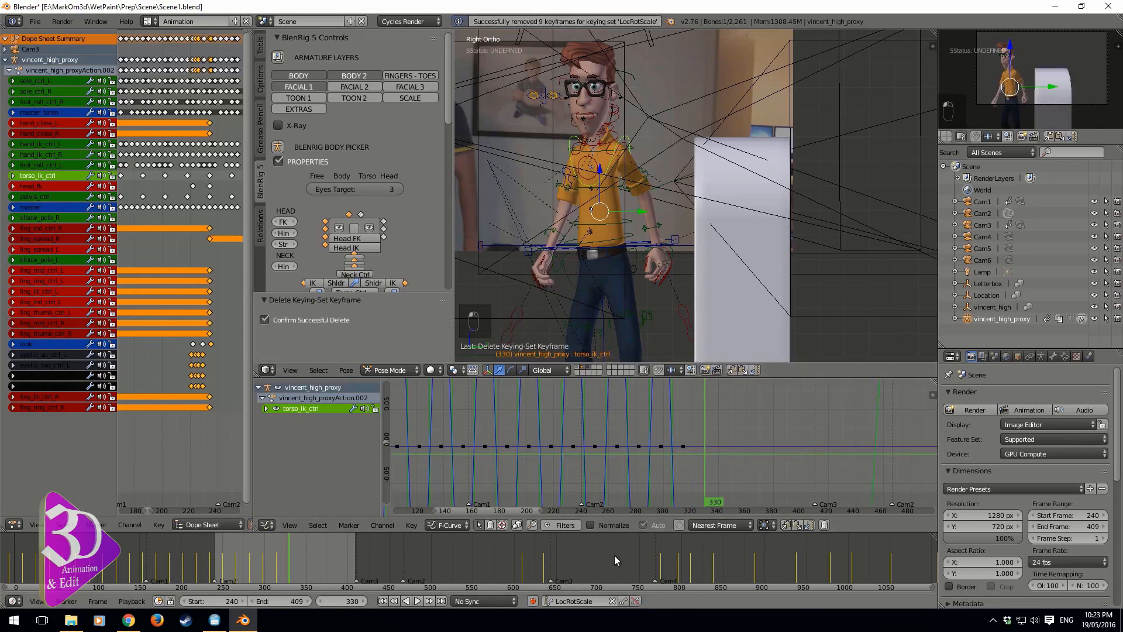
Try rotating the torso_ik_ctrl bone by about -6.8° at frame 326 and check the preceding frames
{"action": "key", "text": "Left"}
{"action": "key", "text": "Left"}
{"action": "key", "text": "Left"}
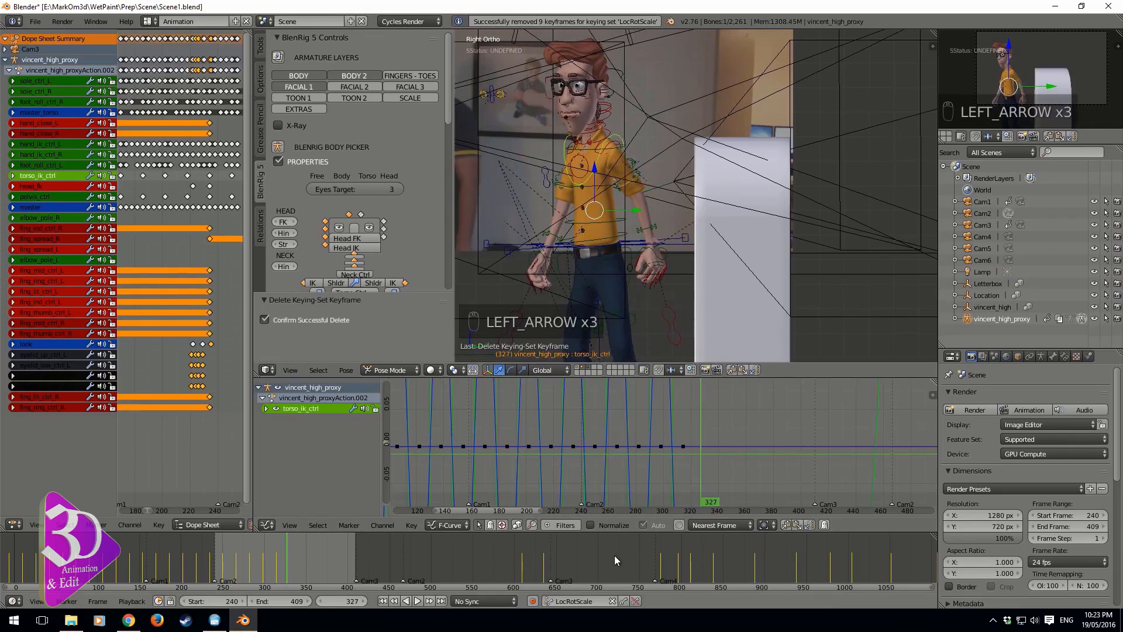
{"action": "key", "text": "Left"}
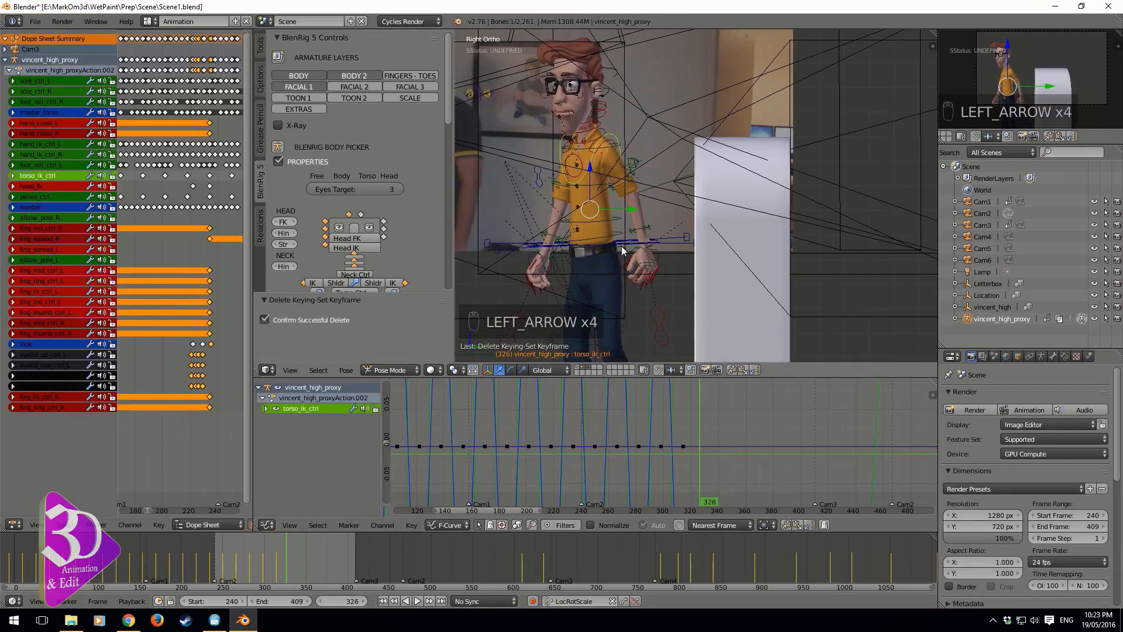
{"action": "key", "text": "r"}
{"action": "key", "text": "r"}
{"action": "key", "text": "r"}
{"action": "key", "text": "r"}
{"action": "key", "text": "r"}
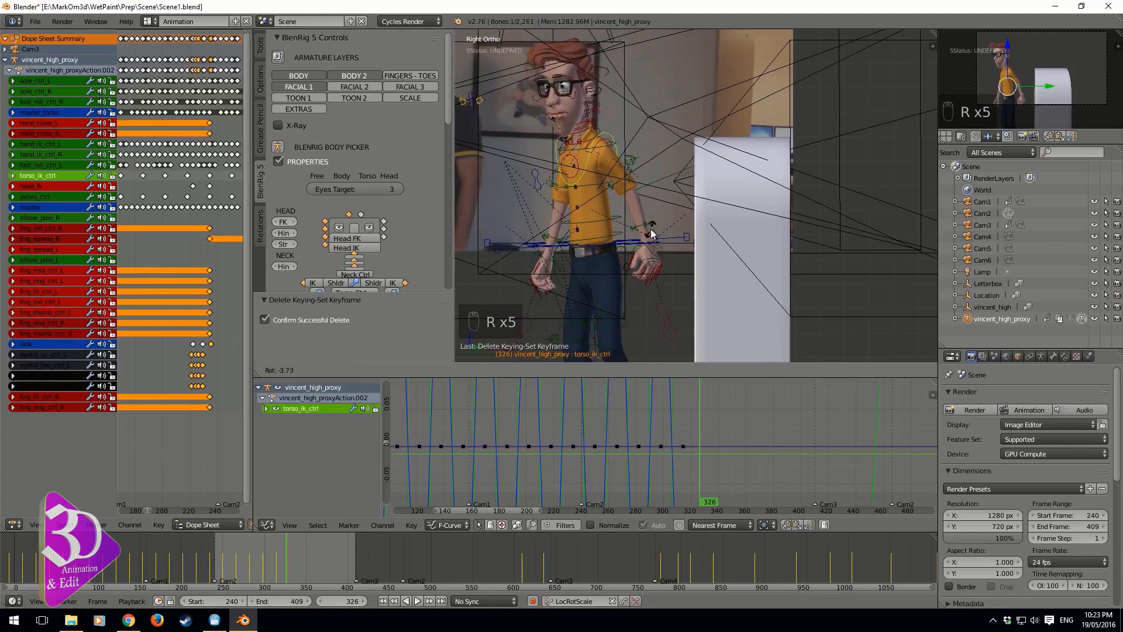
{"action": "left_click", "coordinate": [553, 258]}
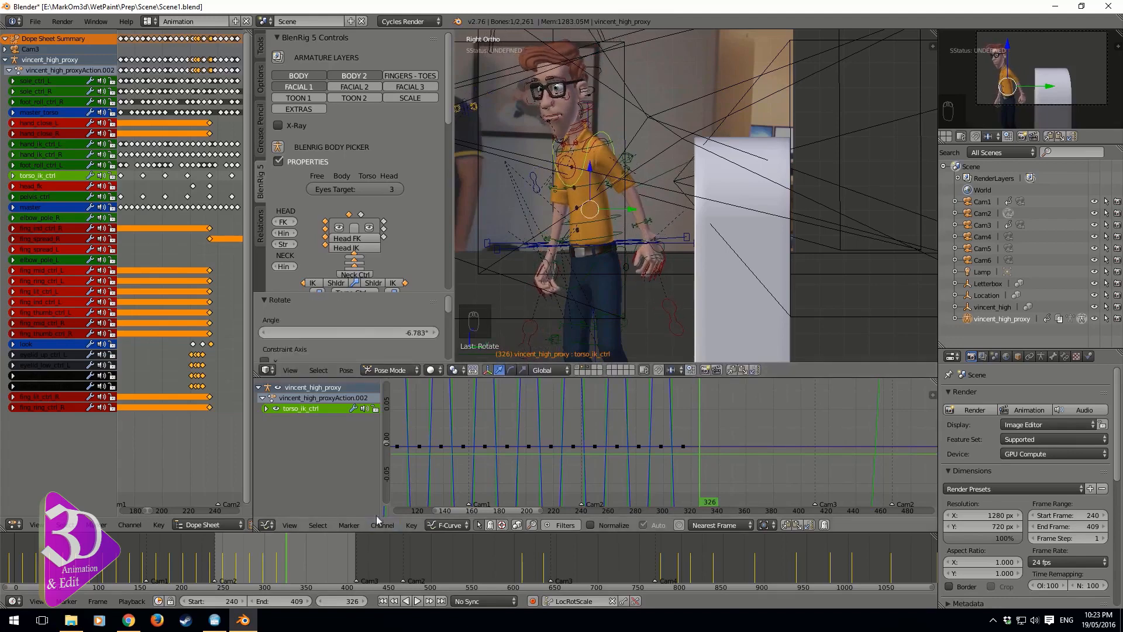
{"action": "middle_click_drag", "start_coordinate": [553, 258], "coordinate": [593, 272], "text": "shift"}
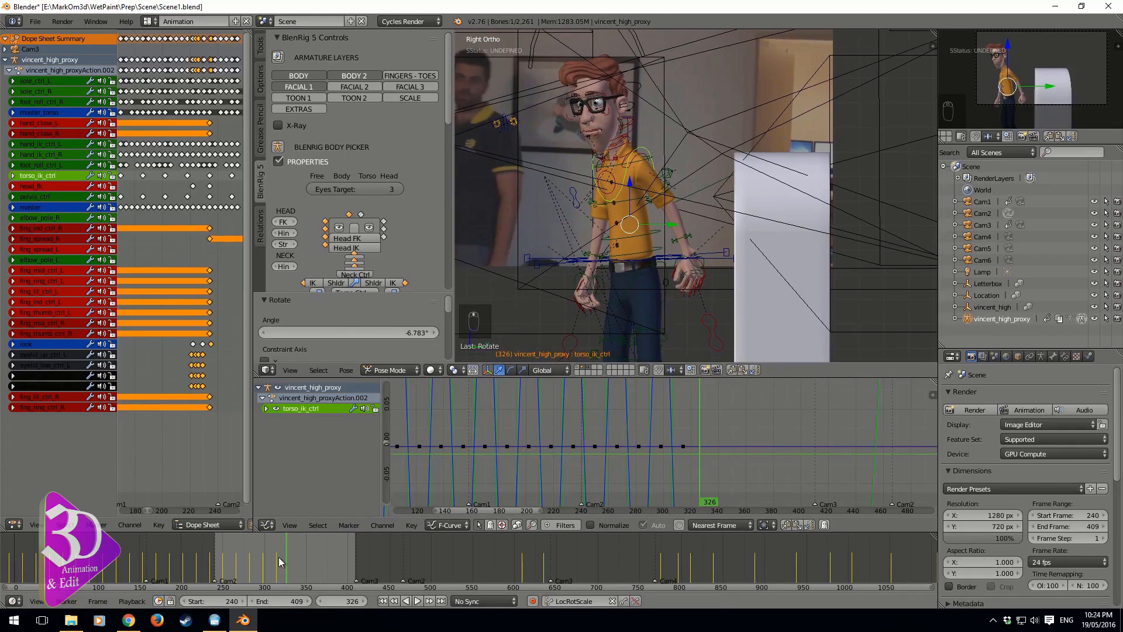
{"action": "key", "text": "Left"}
{"action": "key", "text": "Left"}
{"action": "key", "text": "Left"}
{"action": "key", "text": "Left"}
{"action": "key", "text": "Left"}
{"action": "key", "text": "Left"}
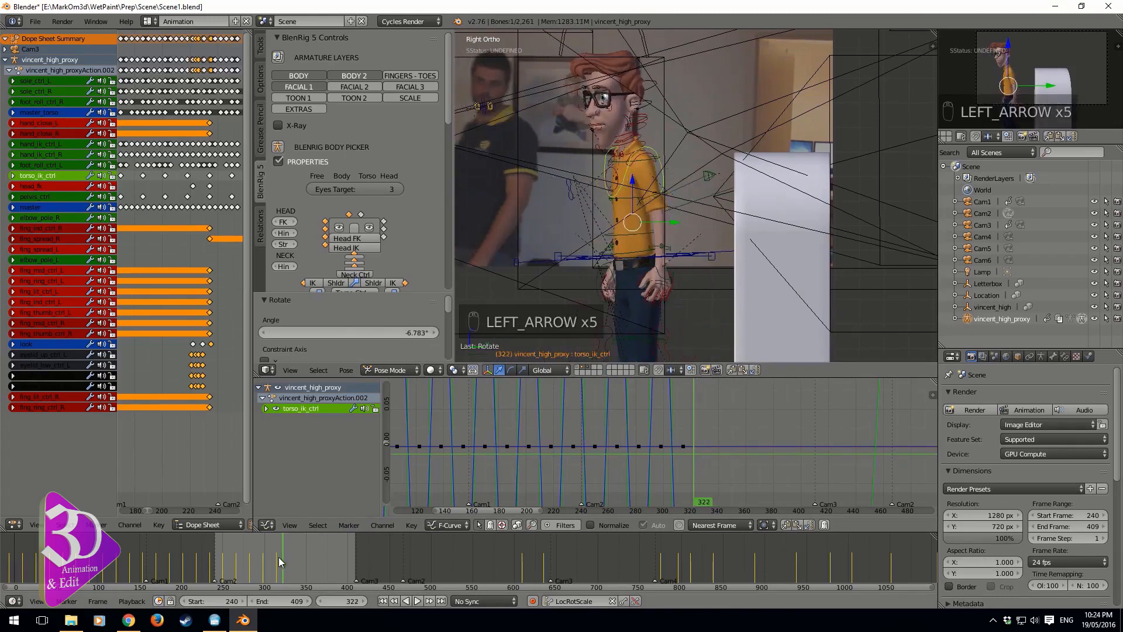
Enable automatic keyframing and rotate the torso_ik_ctrl bone by about -5.5° at frame 326
{"action": "key", "text": "Right"}
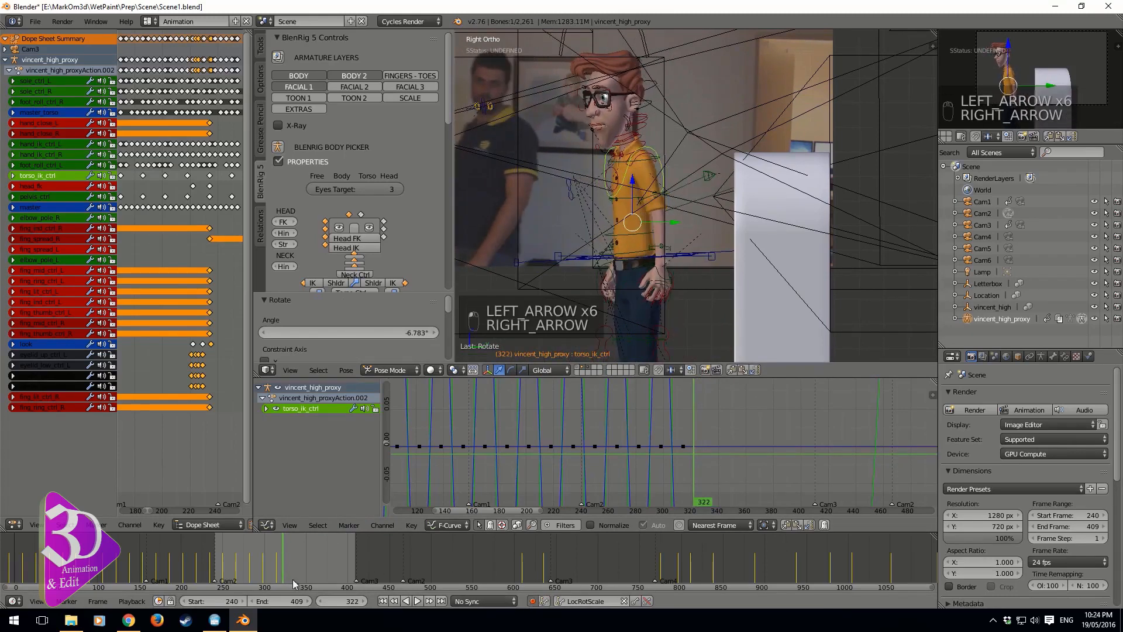
{"action": "key", "text": "Right"}
{"action": "key", "text": "Right"}
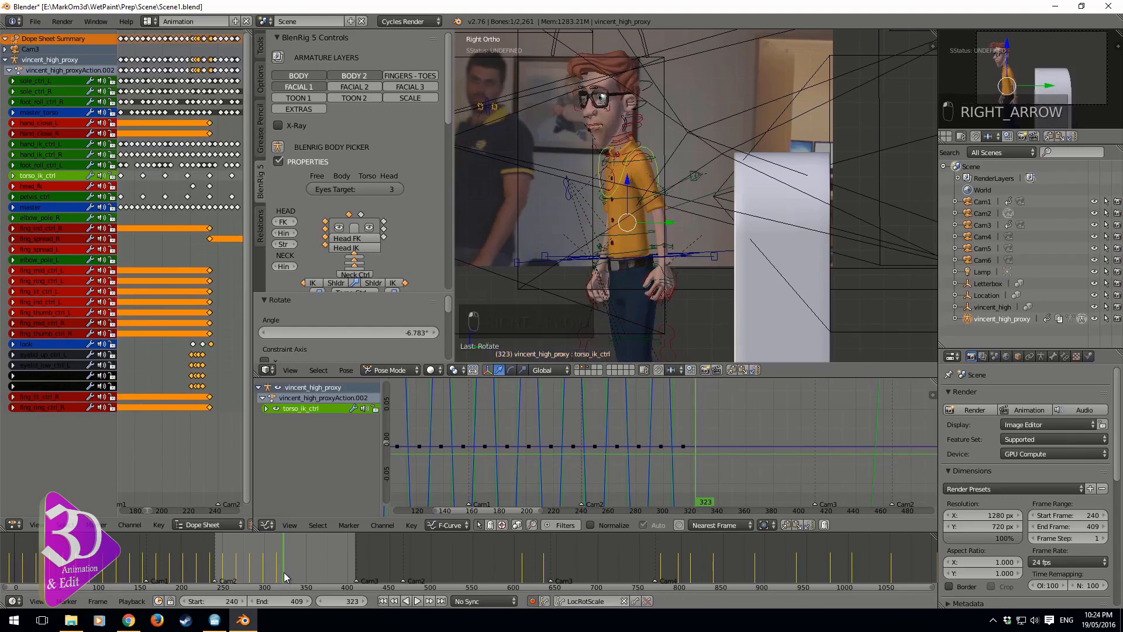
{"action": "key", "text": "Right"}
{"action": "key", "text": "Right"}
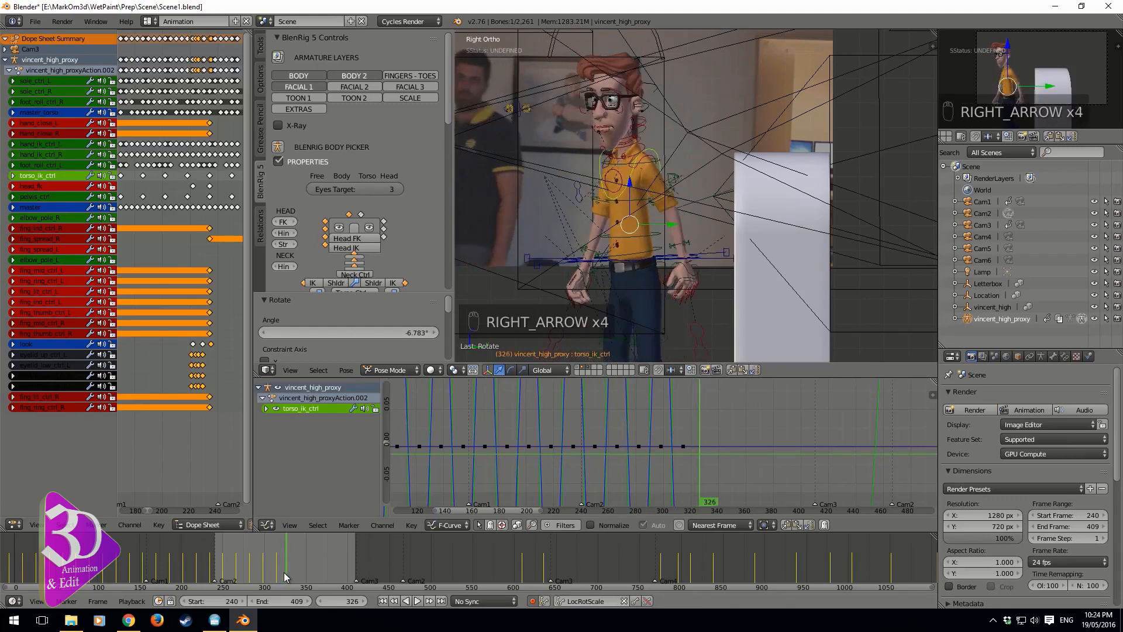
{"action": "key", "text": "r"}
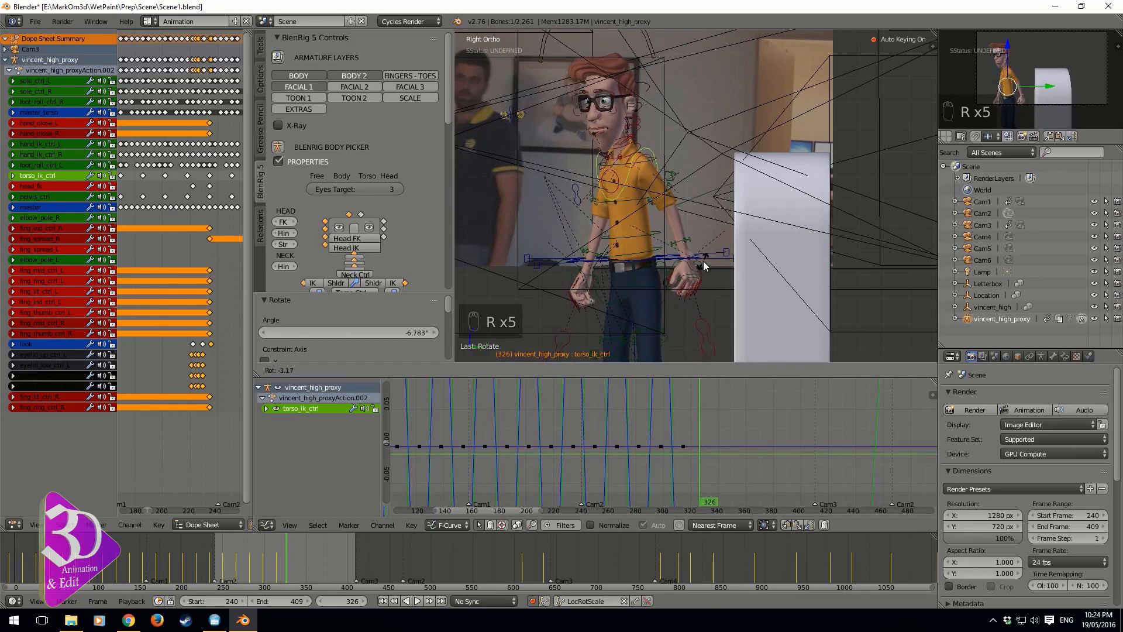
{"action": "left_click", "coordinate": [690, 293]}
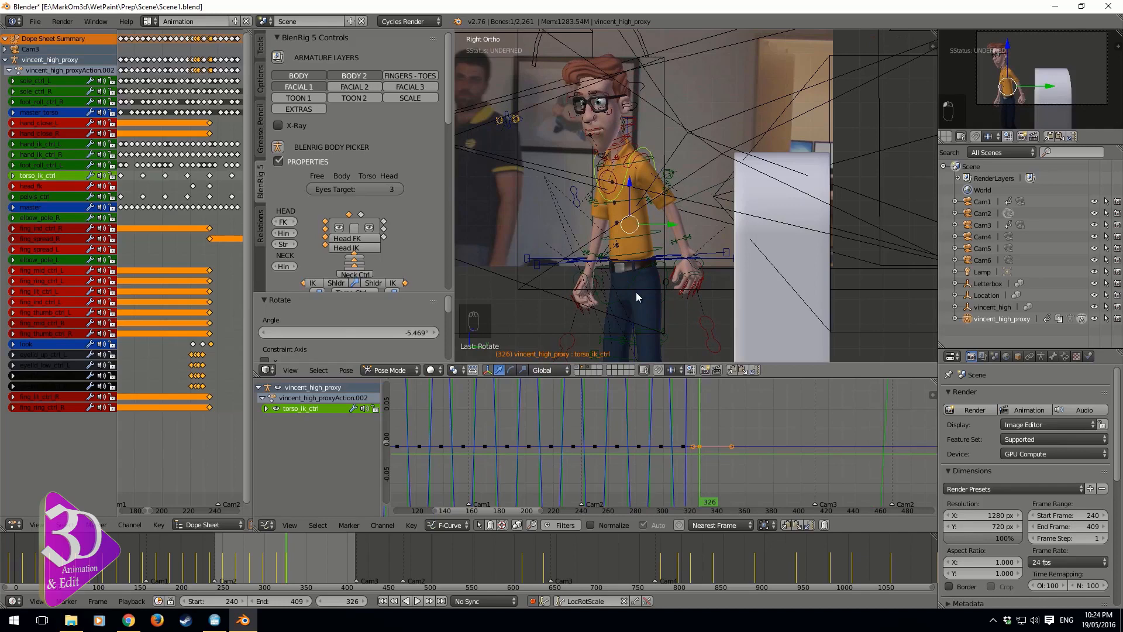
Review the torso's transition into the new pose by stepping through the frames just before frame 326
{"action": "key", "text": "Left"}
{"action": "key", "text": "Left"}
{"action": "key", "text": "Left"}
{"action": "key", "text": "Left"}
{"action": "key", "text": "Left"}
{"action": "key", "text": "Left"}
{"action": "key", "text": "Left"}
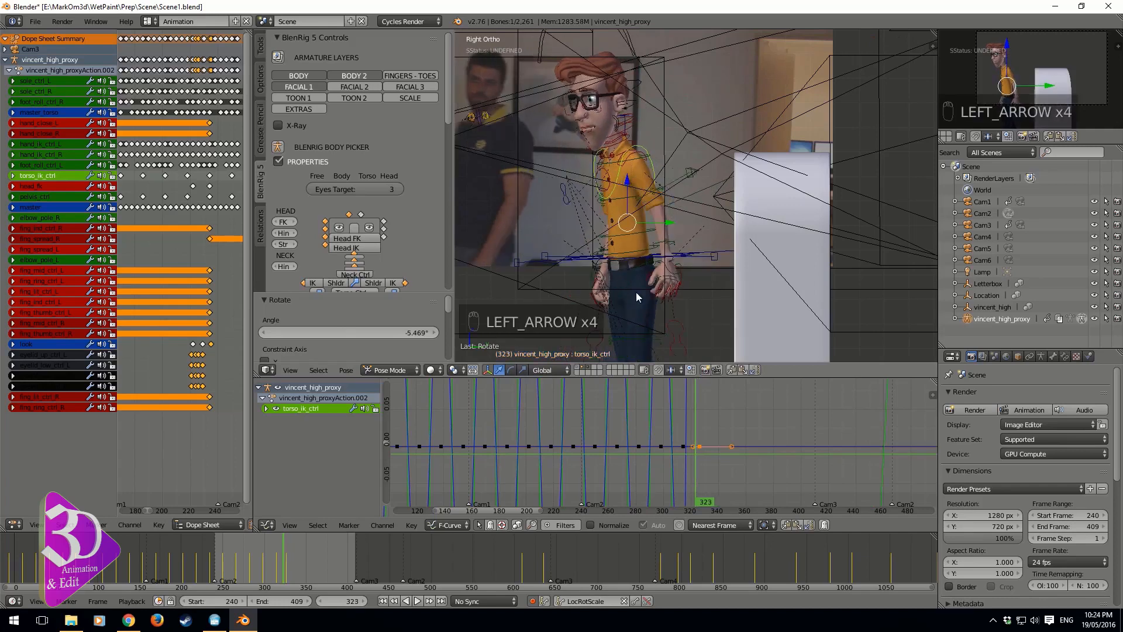
{"action": "key", "text": "Right"}
{"action": "key", "text": "Right"}
{"action": "key", "text": "Right"}
{"action": "key", "text": "Right"}
{"action": "key", "text": "Right"}
{"action": "key", "text": "Right"}
{"action": "key", "text": "Right"}
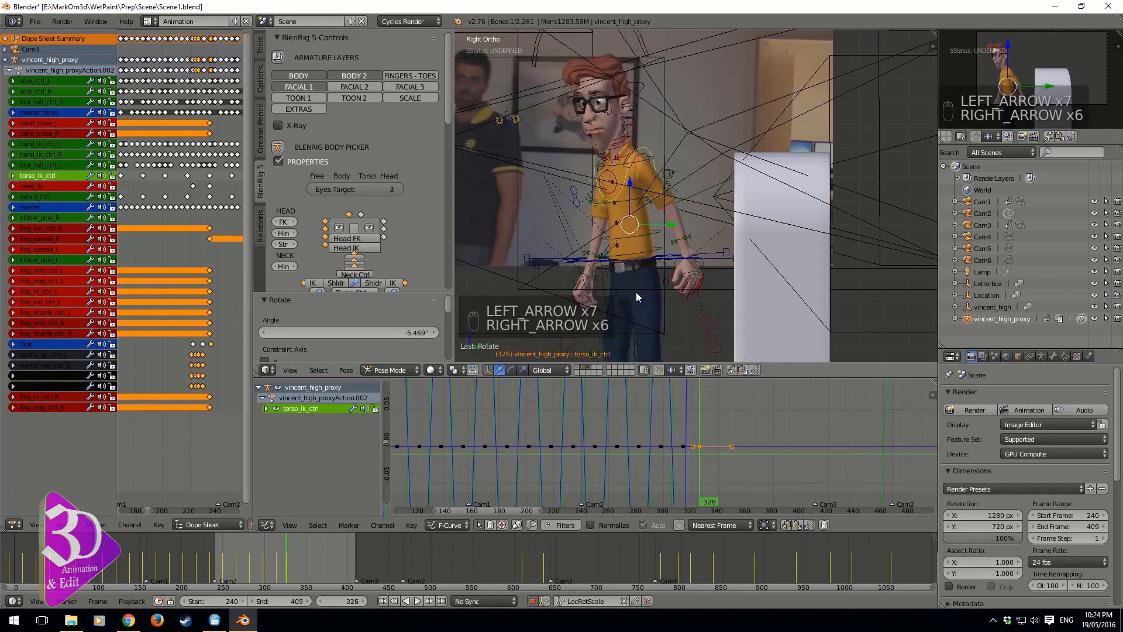
Rotate the torso_ik_ctrl bone about 27.5° around the global Z axis at frame 326
{"action": "middle_click_drag", "start_coordinate": [723, 265], "coordinate": [705, 246], "text": "shift"}
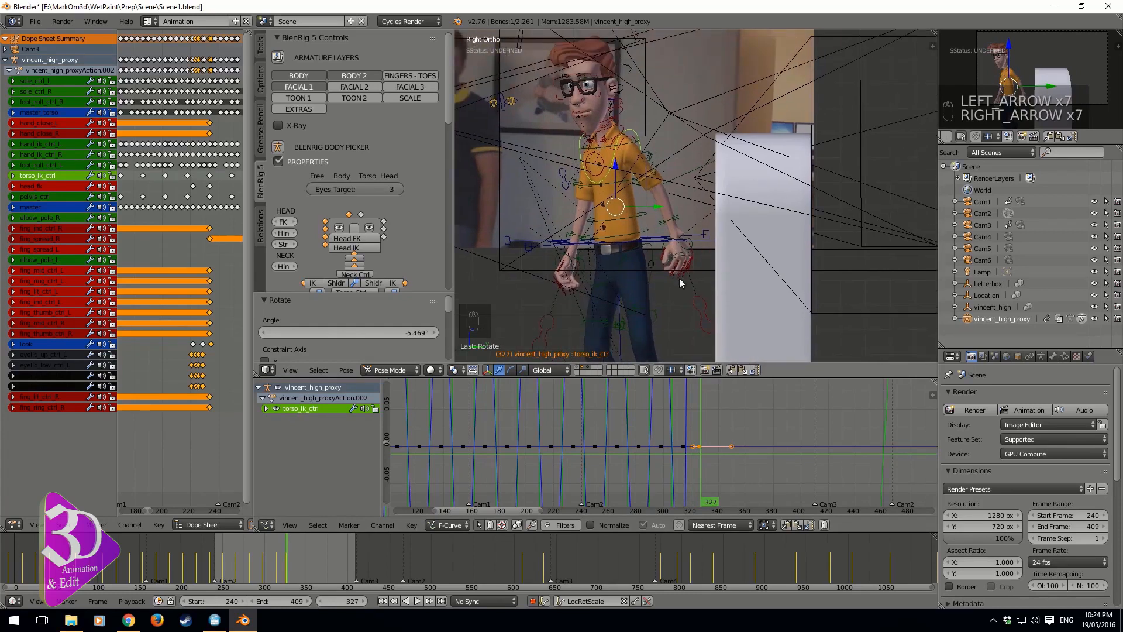
{"action": "key", "text": "Down"}
{"action": "key", "text": "r"}
{"action": "key", "text": "r"}
{"action": "key", "text": "z"}
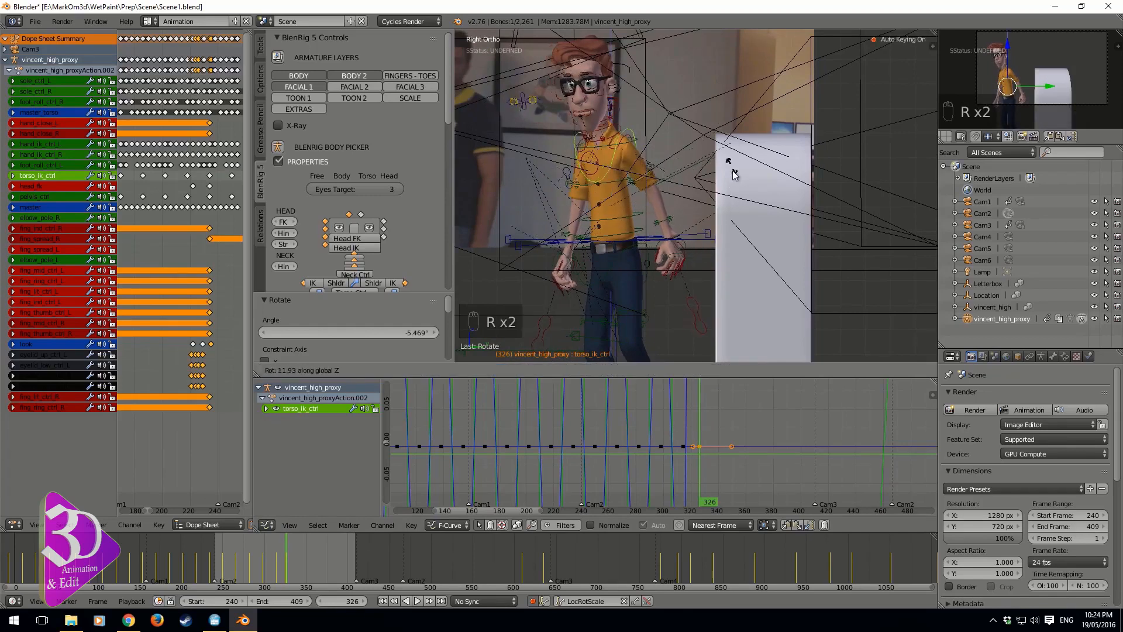
{"action": "left_click", "coordinate": [724, 186]}
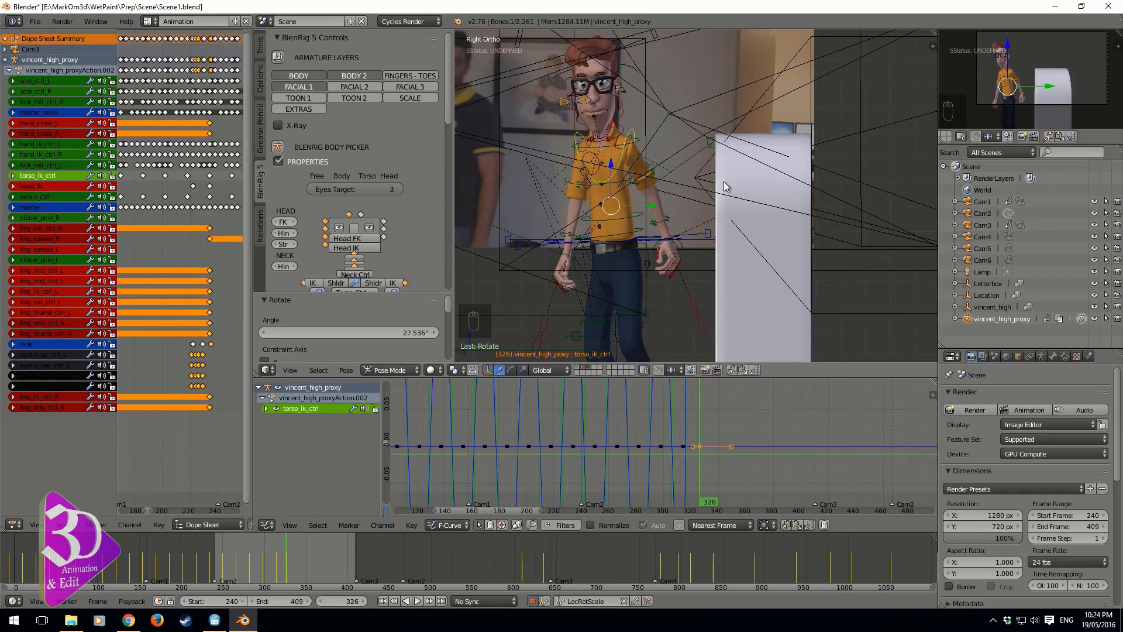
Review the character's turn frame by frame from frame 326 to 338
{"action": "middle_click_drag", "start_coordinate": [654, 154], "coordinate": [697, 76], "text": "shift"}
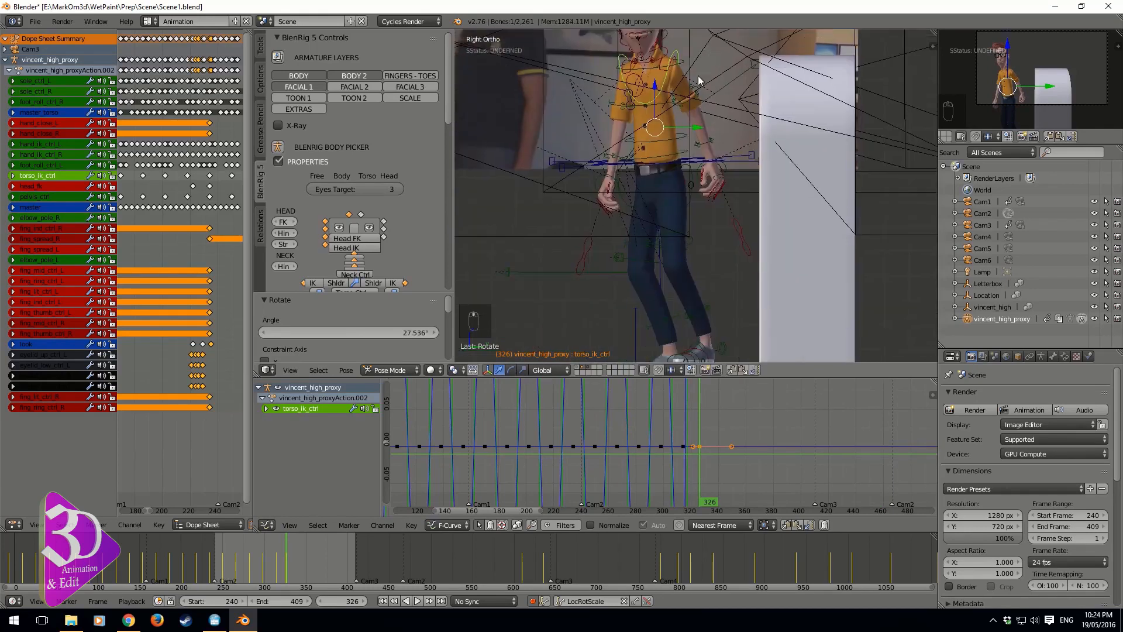
{"action": "middle_click_drag", "start_coordinate": [686, 148], "coordinate": [708, 216], "text": "shift"}
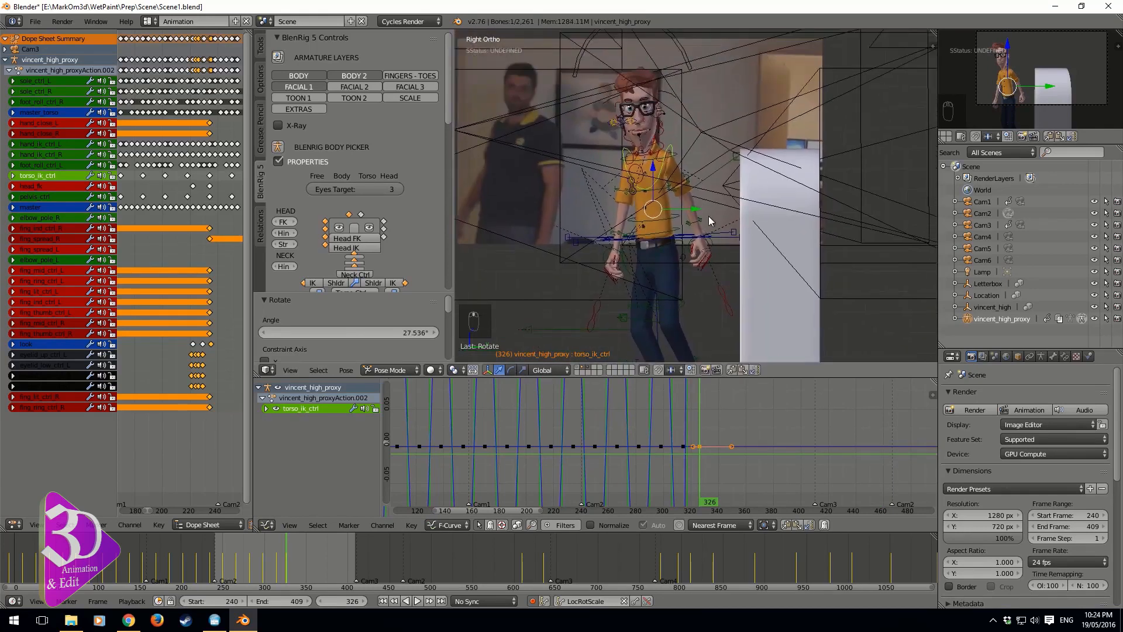
{"action": "key", "text": "Right"}
{"action": "key", "text": "Right"}
{"action": "key", "text": "Right"}
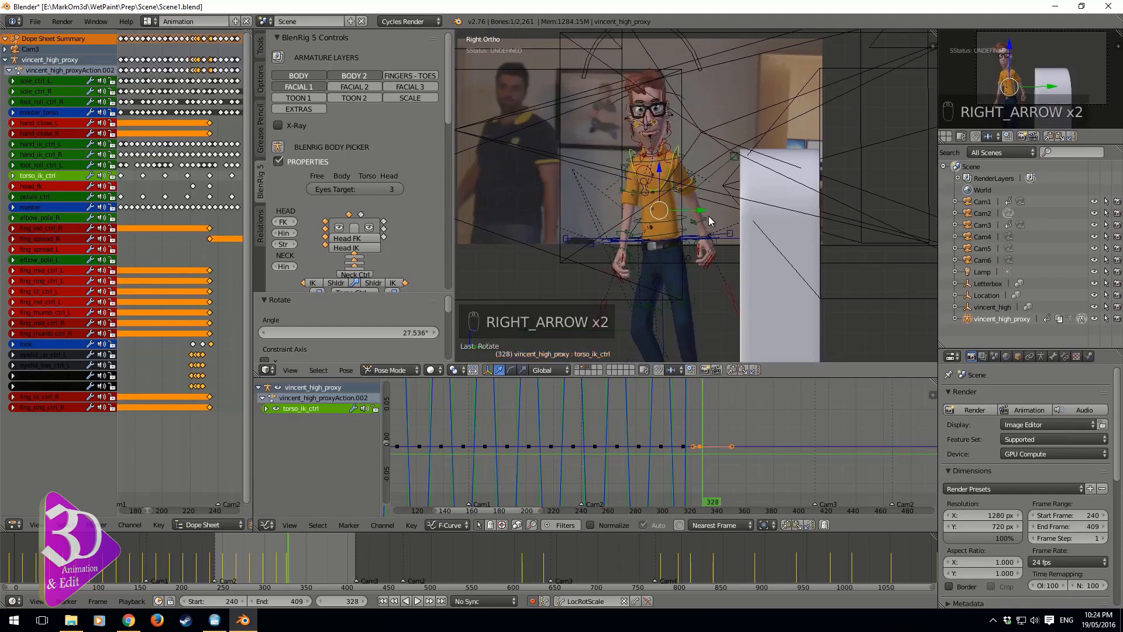
{"action": "key", "text": "Right"}
{"action": "key", "text": "Right"}
{"action": "key", "text": "Right"}
{"action": "key", "text": "Right"}
{"action": "key", "text": "Right"}
{"action": "key", "text": "Right"}
{"action": "key", "text": "Right"}
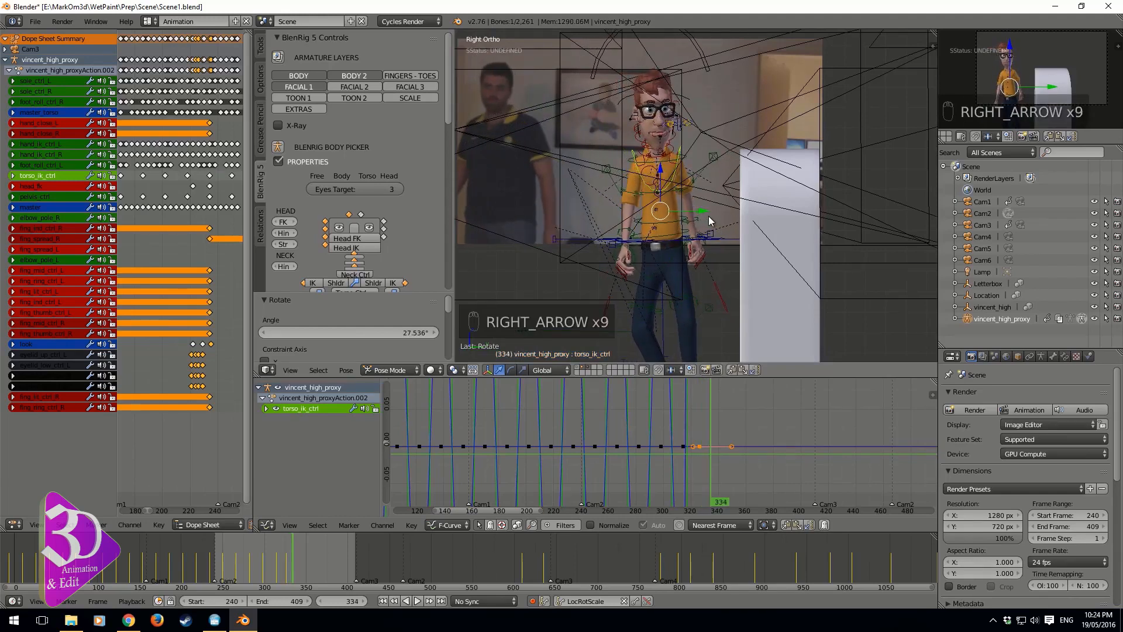
{"action": "key", "text": "Right"}
{"action": "key", "text": "Right"}
{"action": "key", "text": "Right"}
{"action": "key", "text": "Right"}
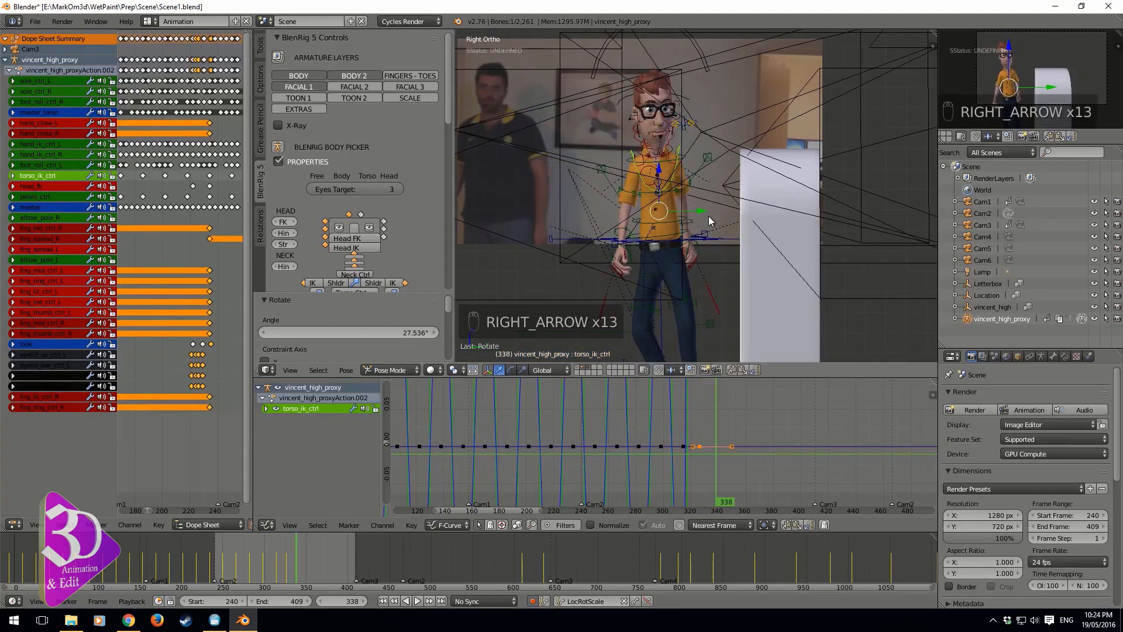
Examine the legs and feet while stepping back from frame 339 to 335
{"action": "middle_click_drag", "start_coordinate": [688, 211], "coordinate": [721, 127], "text": "shift"}
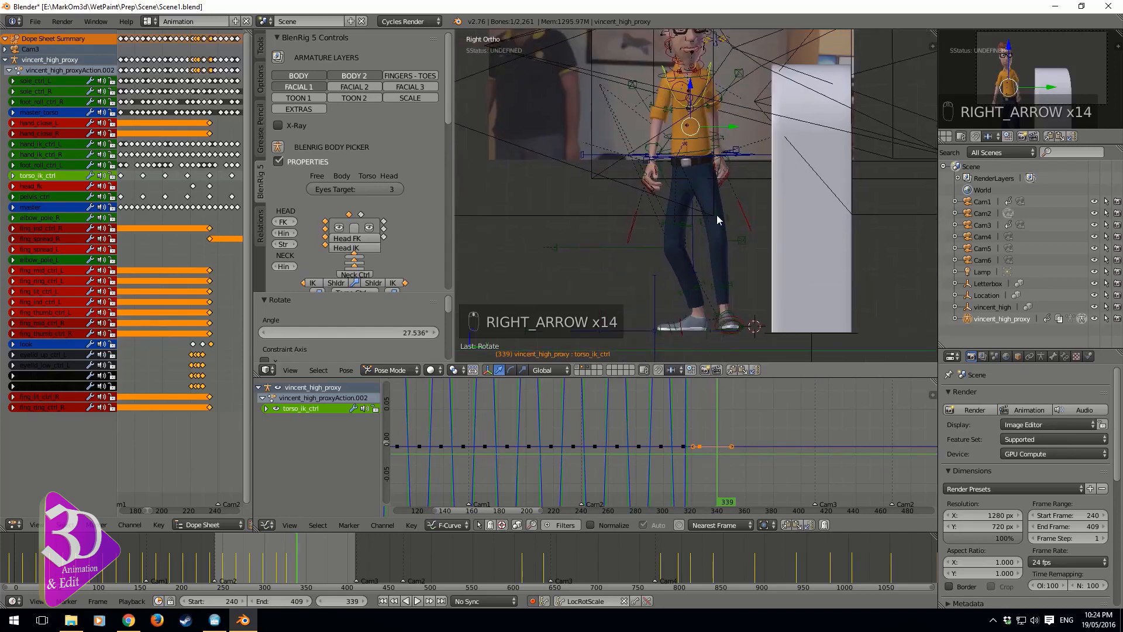
{"action": "key", "text": "Left"}
{"action": "key", "text": "Left"}
{"action": "key", "text": "Left"}
{"action": "key", "text": "Left"}
{"action": "key", "text": "Left"}
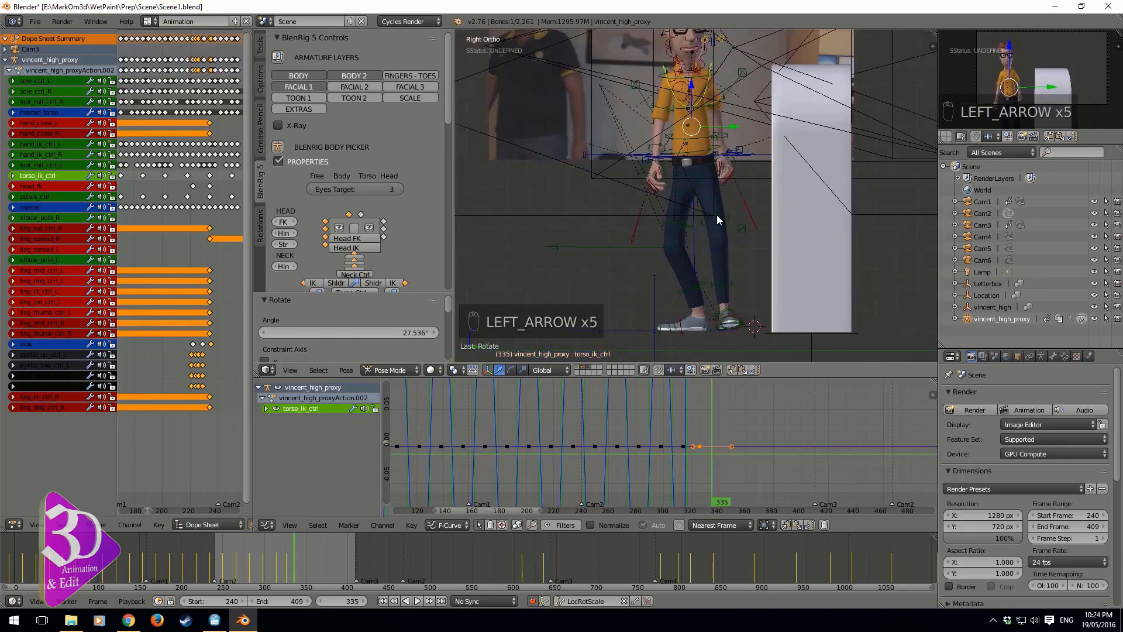
Select the master bone at the feet and examine the foot movement frame by frame from frame 330 onward
{"action": "middle_click_drag", "start_coordinate": [716, 215], "coordinate": [722, 246]}
{"action": "right_click", "coordinate": [733, 257]}
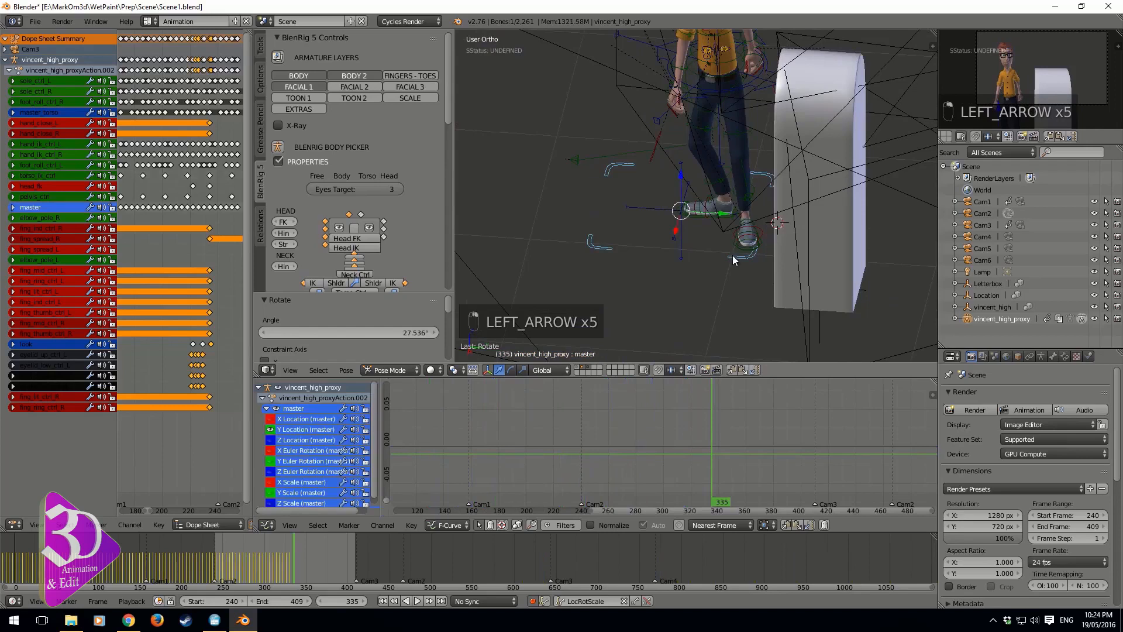
{"action": "key", "text": "Down"}
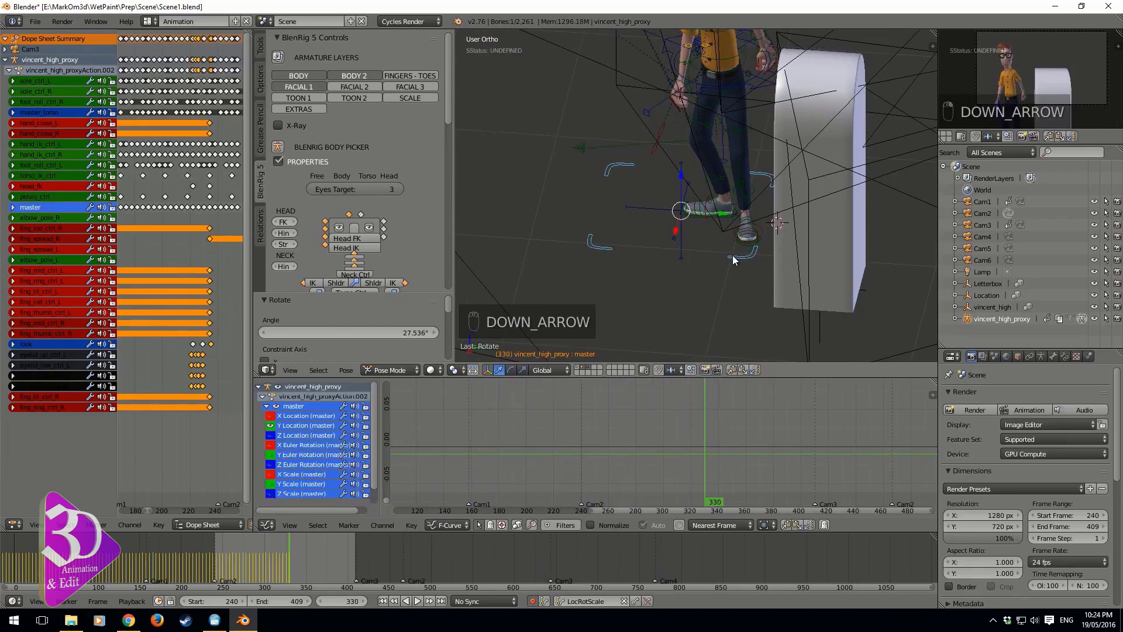
{"action": "key", "text": "Right"}
{"action": "key", "text": "Right"}
{"action": "key", "text": "Right"}
{"action": "key", "text": "Right"}
{"action": "key", "text": "Right"}
{"action": "key", "text": "Right"}
{"action": "key", "text": "Right"}
{"action": "key", "text": "Right"}
{"action": "key", "text": "Right"}
{"action": "key", "text": "Right"}
{"action": "key", "text": "Right"}
{"action": "key", "text": "Right"}
{"action": "key", "text": "Right"}
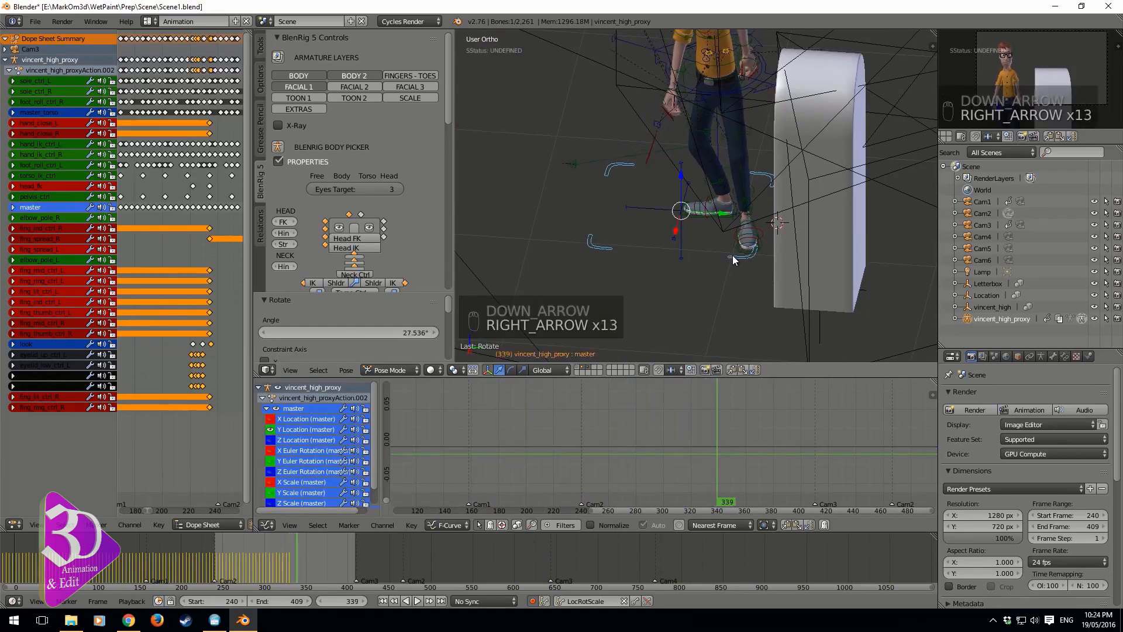
{"action": "key", "text": "Right"}
{"action": "key", "text": "Right"}
{"action": "key", "text": "Right"}
Select the master_torso bone and compare its keyed poses at frames 339 and 365
{"action": "right_click", "coordinate": [748, 82]}
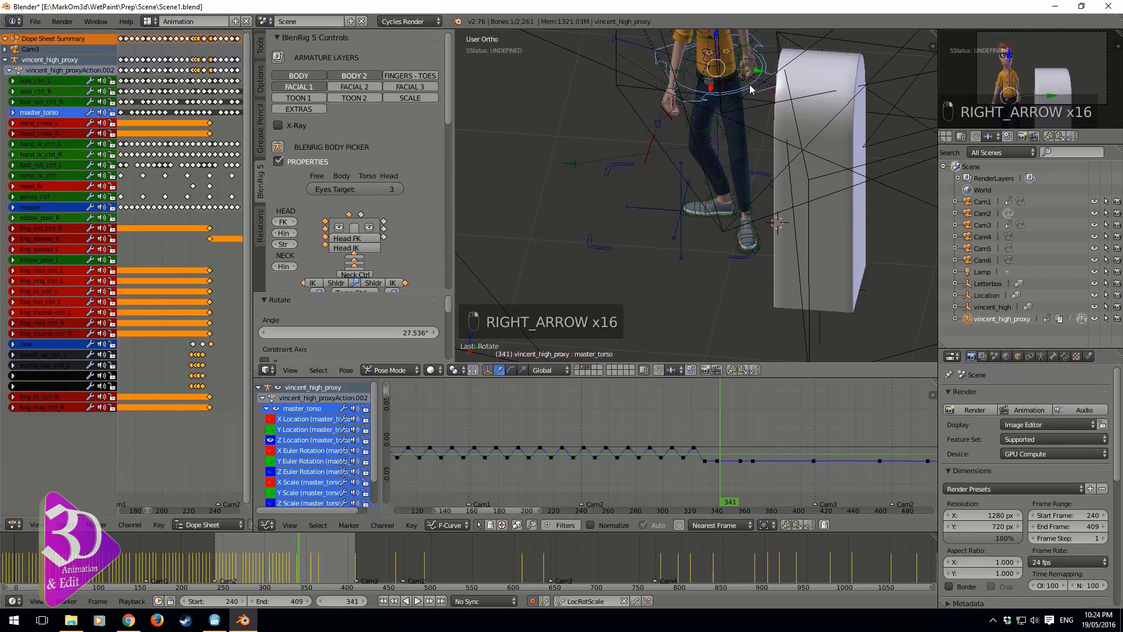
{"action": "key", "text": "Left"}
{"action": "key", "text": "Down"}
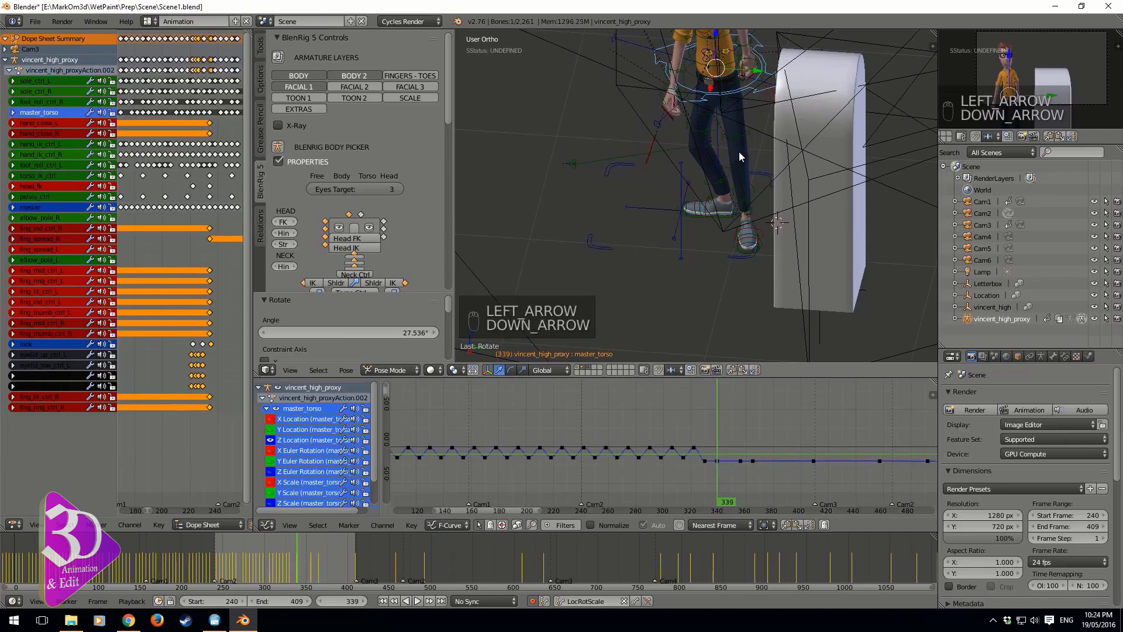
{"action": "key", "text": "Up"}
{"action": "key", "text": "Up"}
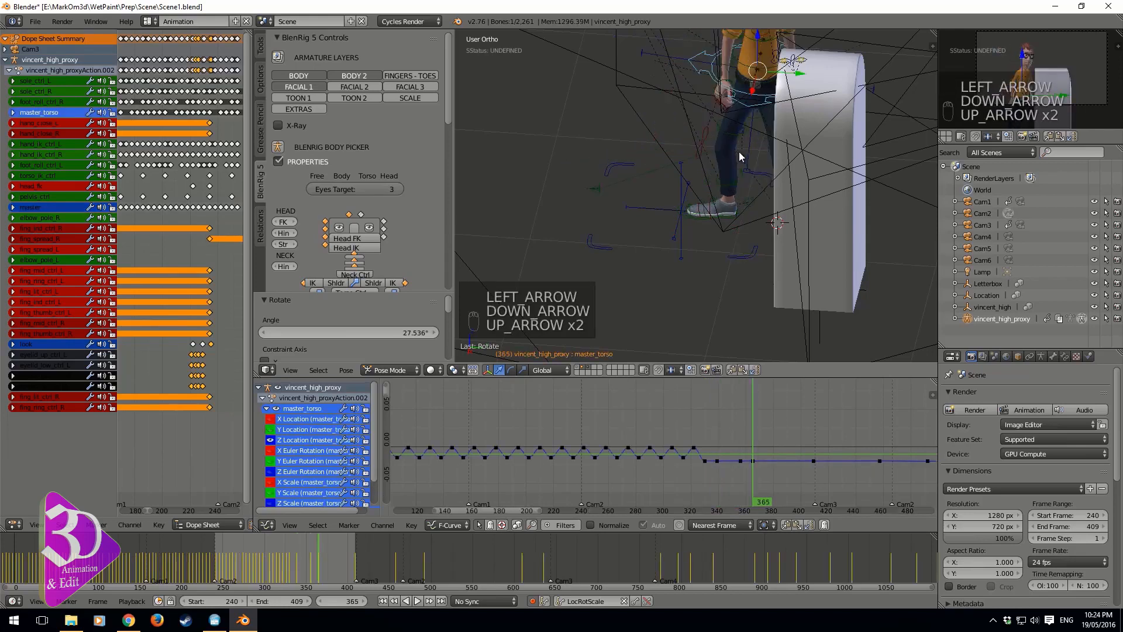
{"action": "key", "text": "Down"}
{"action": "key", "text": "Down"}
{"action": "key", "text": "KP_3"}
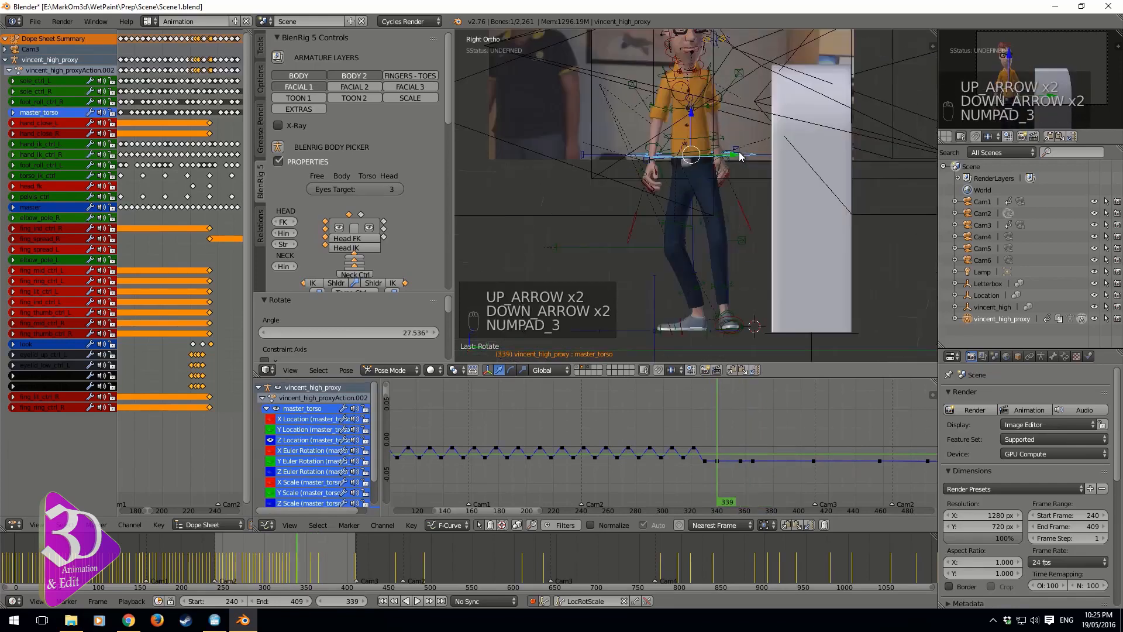
Review the whole body's movement in the right side view frame by frame from frame 339 to 367
{"action": "middle_click_drag", "start_coordinate": [740, 155], "coordinate": [738, 203], "text": "shift"}
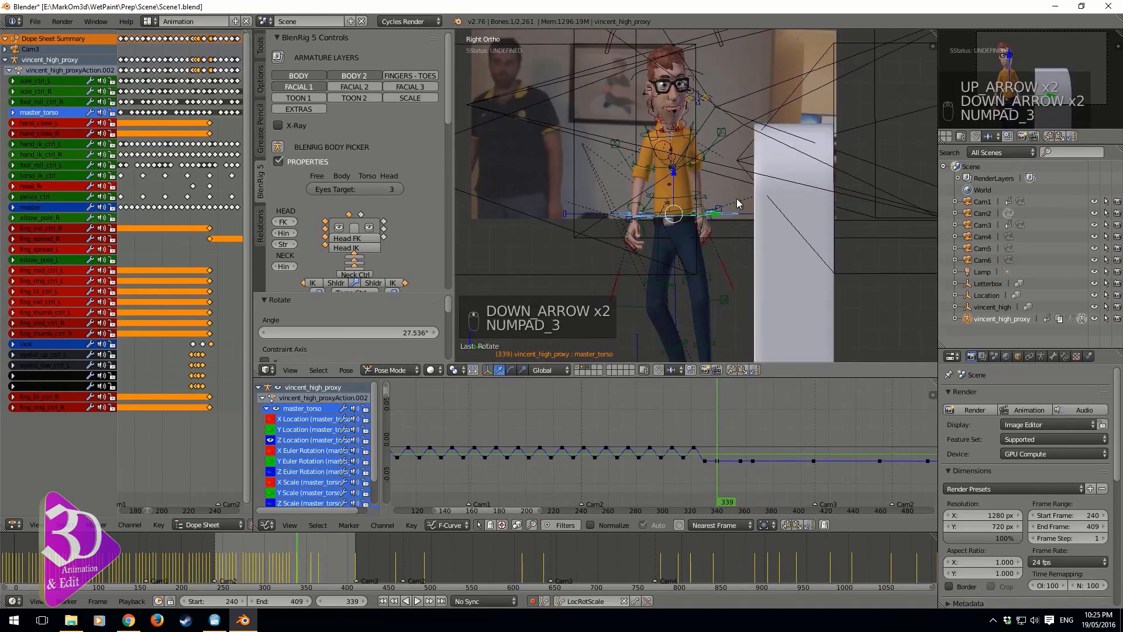
{"action": "key", "text": "Right"}
{"action": "key", "text": "Right"}
{"action": "key", "text": "Right"}
{"action": "key", "text": "Right"}
{"action": "key", "text": "Right"}
{"action": "key", "text": "Right"}
{"action": "key", "text": "Right"}
{"action": "key", "text": "Right"}
{"action": "key", "text": "Right"}
{"action": "key", "text": "Right"}
{"action": "key", "text": "Right"}
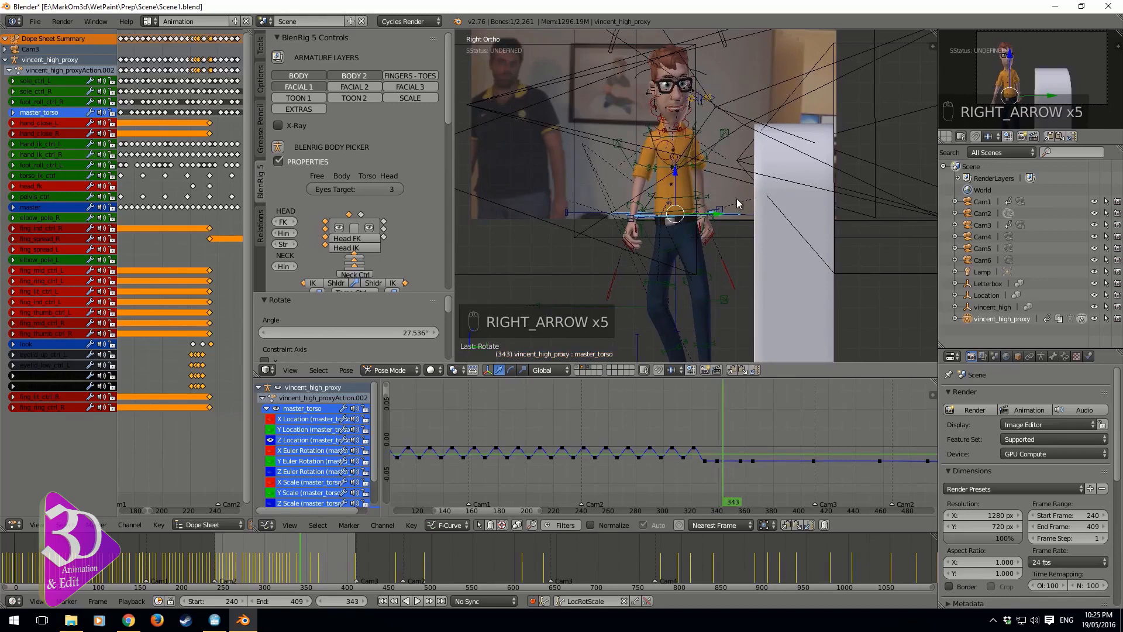
{"action": "key", "text": "Right"}
{"action": "key", "text": "Right"}
{"action": "key", "text": "Right"}
{"action": "key", "text": "Right"}
{"action": "key", "text": "Right"}
{"action": "key", "text": "Right"}
{"action": "key", "text": "Right"}
{"action": "key", "text": "Right"}
{"action": "key", "text": "Right"}
{"action": "key", "text": "Right"}
{"action": "key", "text": "Right"}
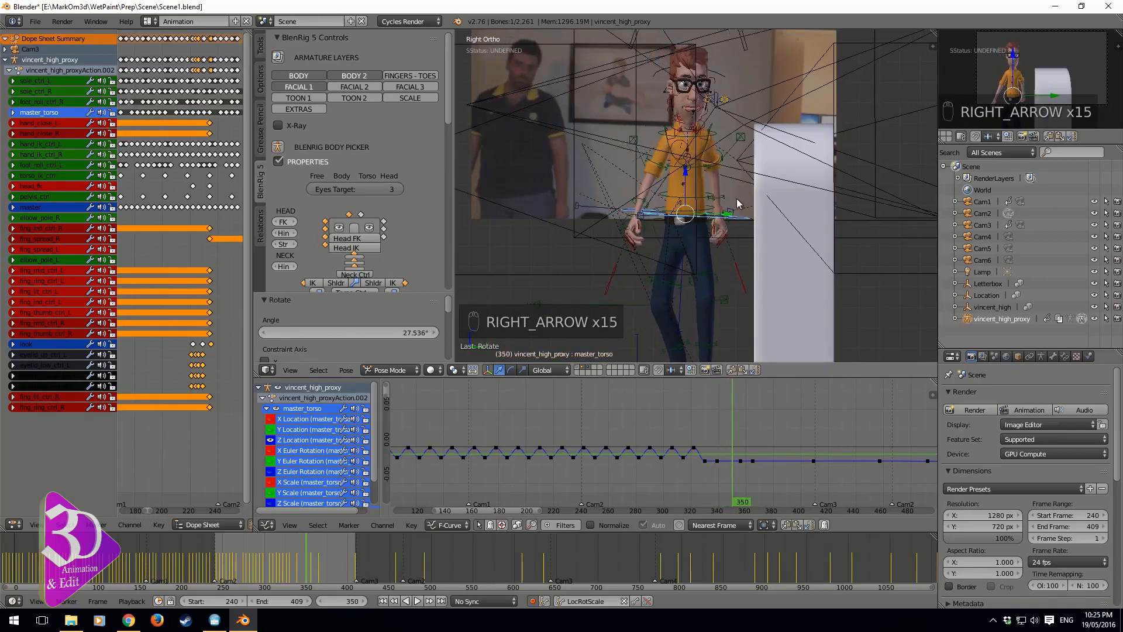
{"action": "key", "text": "Right"}
{"action": "key", "text": "Right"}
{"action": "key", "text": "Right"}
{"action": "key", "text": "Right"}
{"action": "key", "text": "Right"}
{"action": "key", "text": "Right"}
{"action": "key", "text": "Right"}
{"action": "key", "text": "Right"}
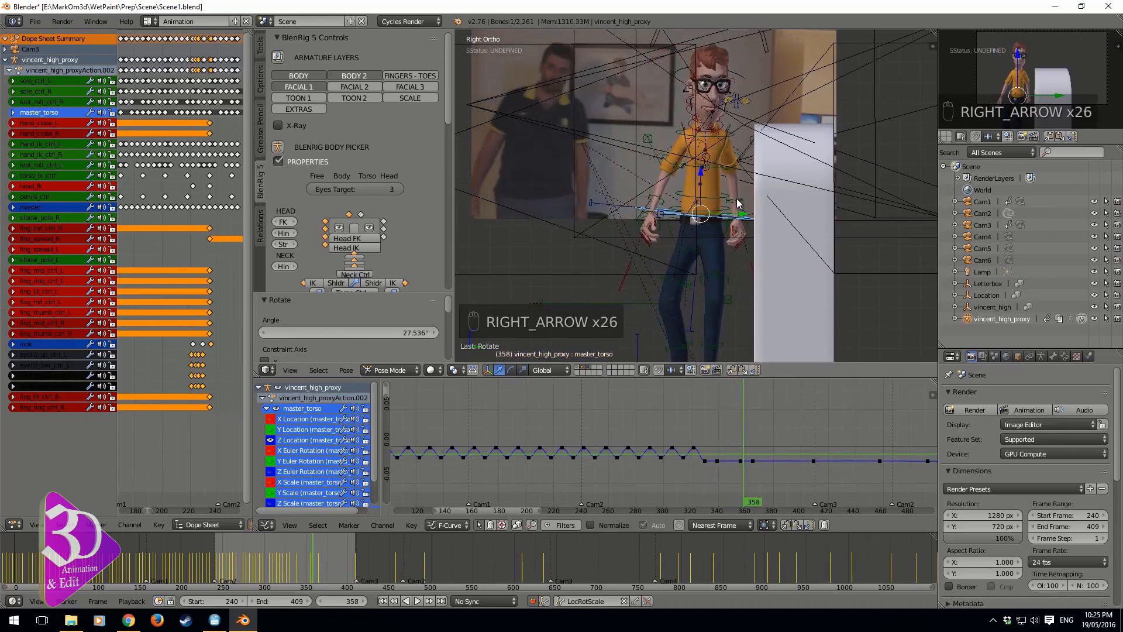
{"action": "key", "text": "Right"}
{"action": "key", "text": "Right"}
{"action": "key", "text": "Right"}
{"action": "key", "text": "Right"}
{"action": "key", "text": "Right"}
{"action": "key", "text": "Right"}
{"action": "key", "text": "Right"}
{"action": "key", "text": "Right"}
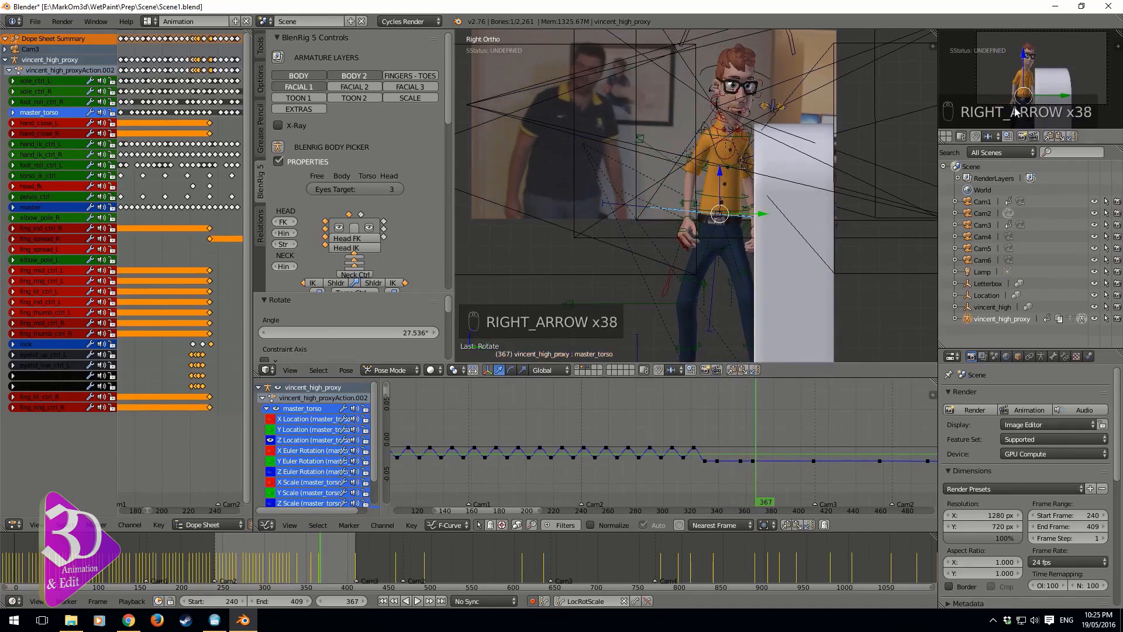
Compare the master_torso keyed poses at frames 356 and 365, and step back to frame 360 to inspect the stride
{"action": "middle_click_drag", "start_coordinate": [701, 260], "coordinate": [691, 223], "text": "shift"}
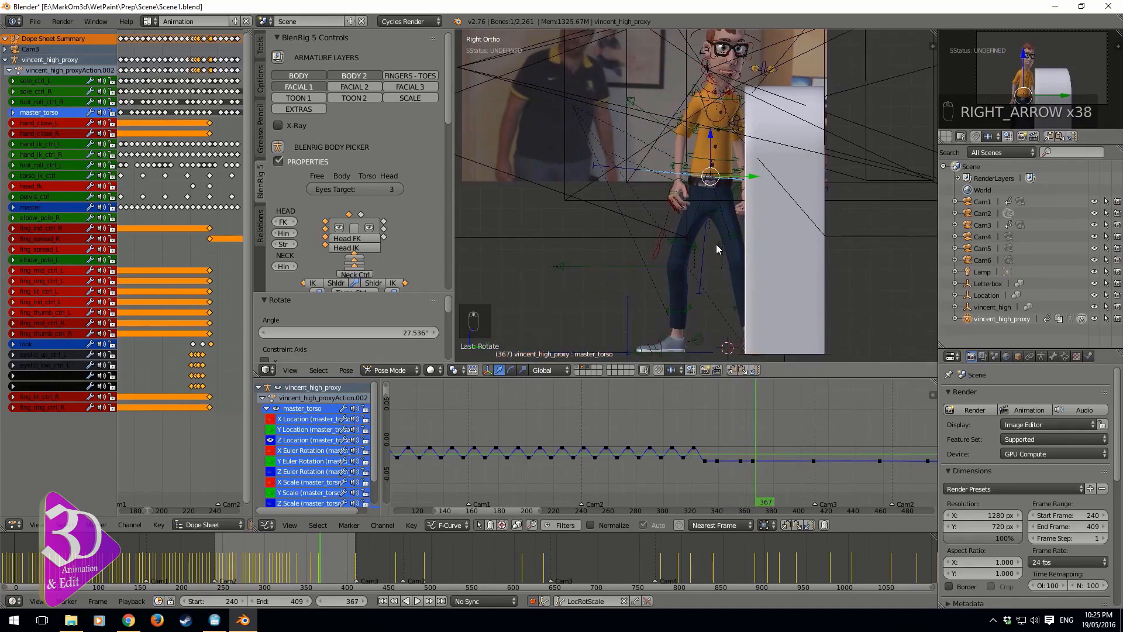
{"action": "key", "text": "Down"}
{"action": "key", "text": "Down"}
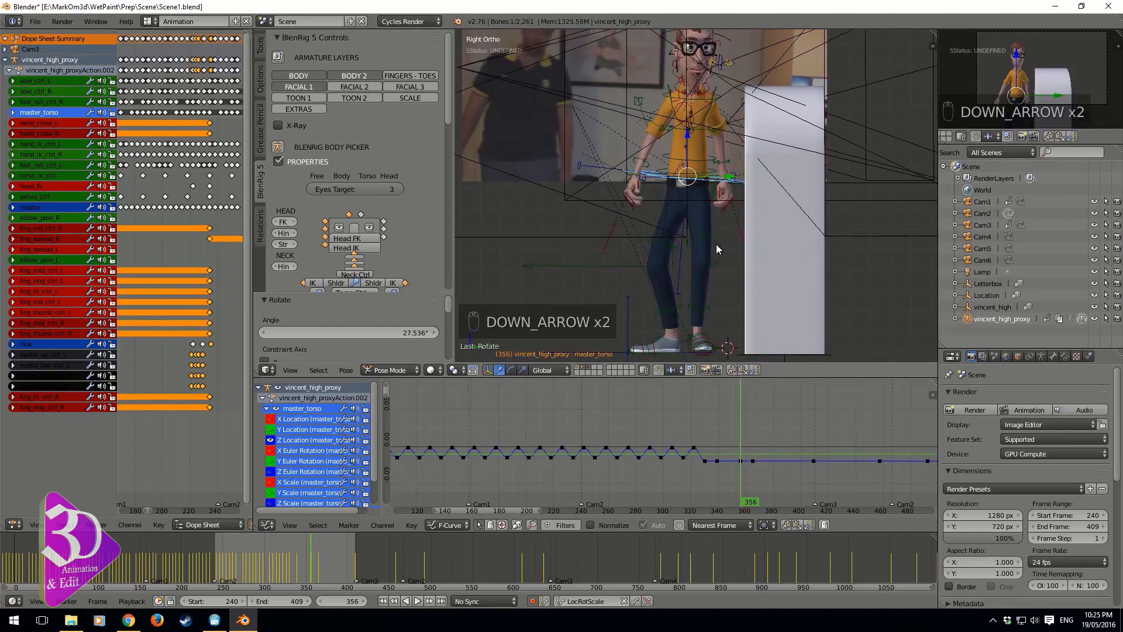
{"action": "key", "text": "Up"}
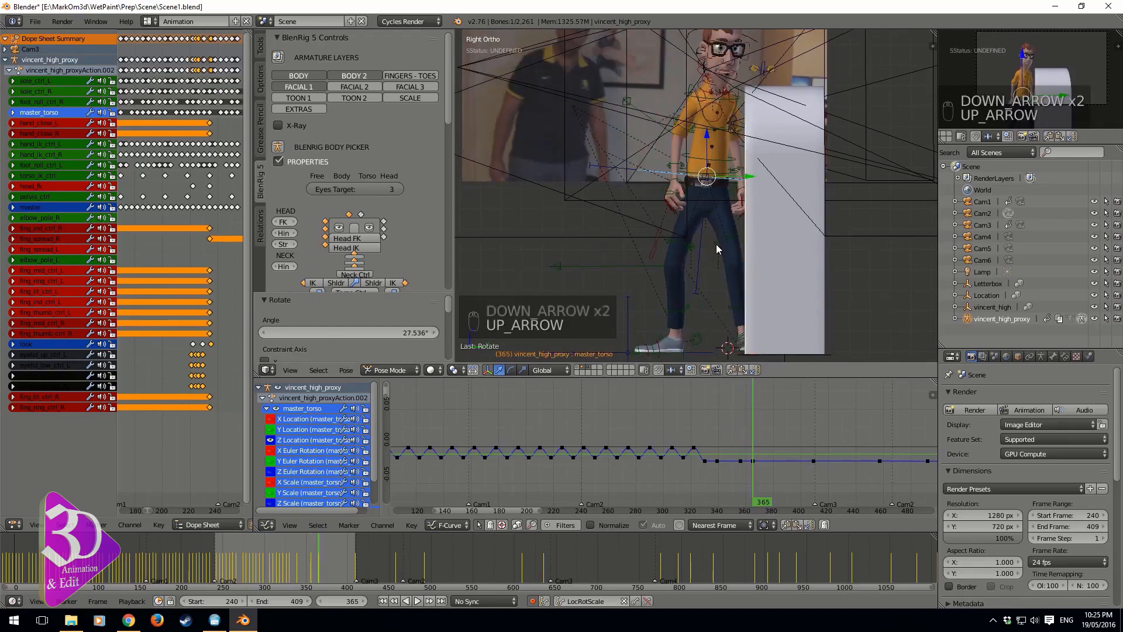
{"action": "key", "text": "Left"}
{"action": "key", "text": "Left"}
{"action": "key", "text": "Left"}
{"action": "key", "text": "Left"}
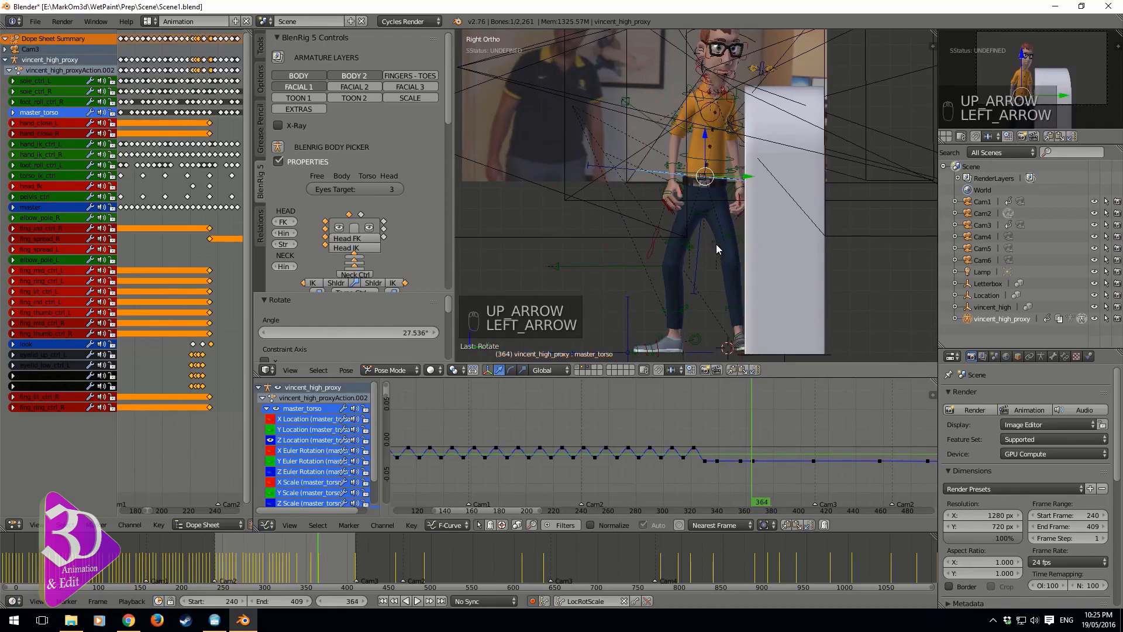
{"action": "key", "text": "Left"}
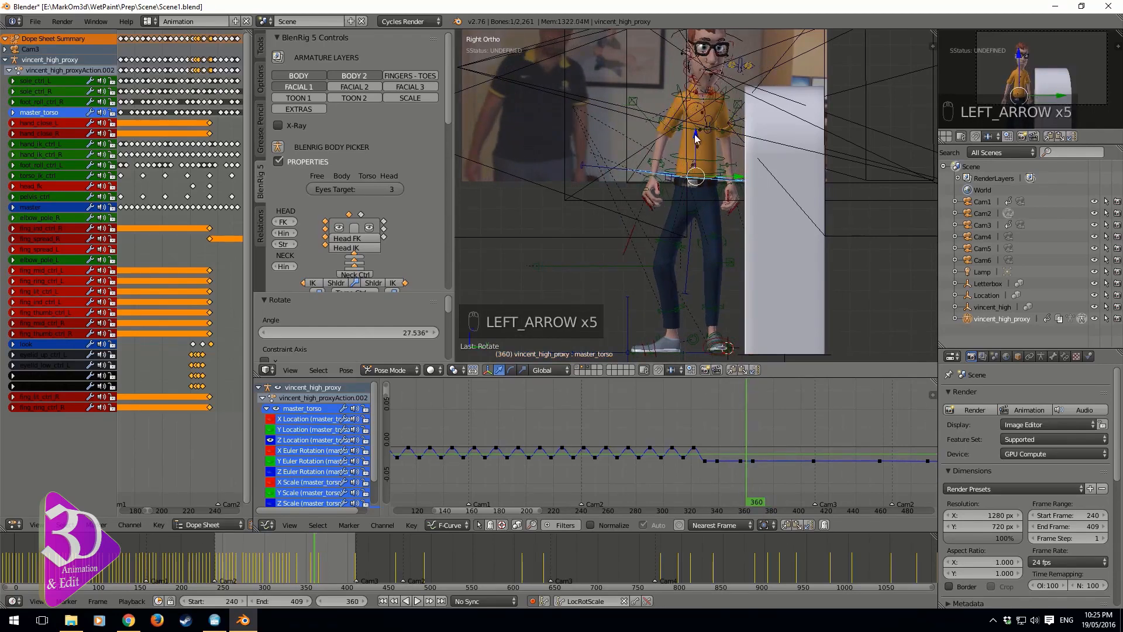
Try moving the master_torso bone along the global Y axis at frame 360 and undo it
{"action": "key", "text": "g"}
{"action": "key", "text": "y"}
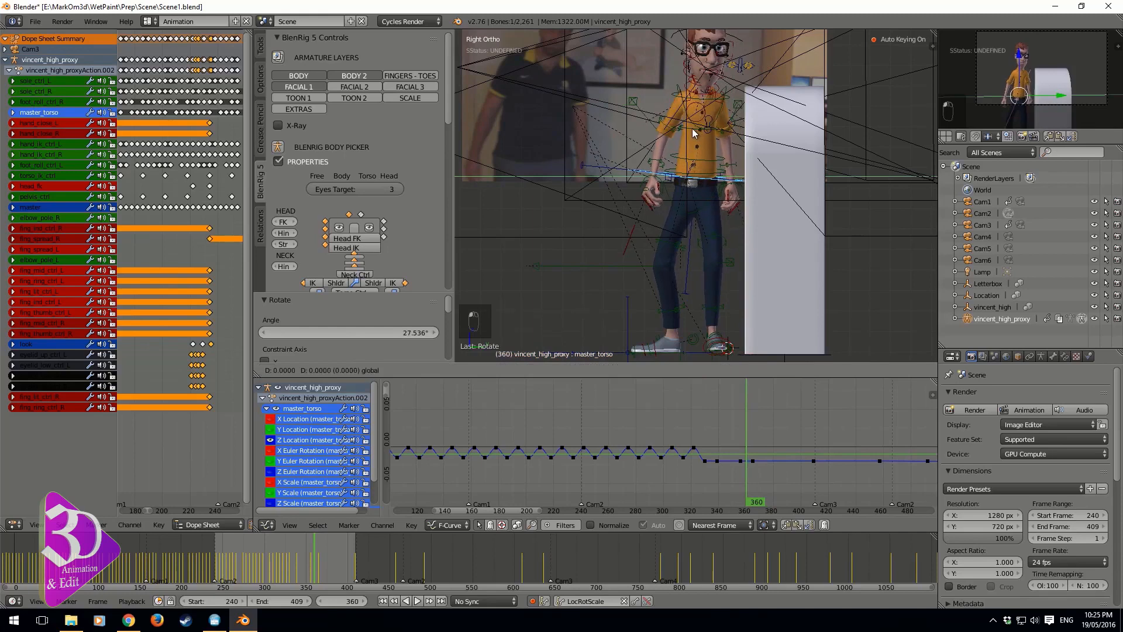
{"action": "left_click", "coordinate": [703, 144]}
{"action": "key", "text": "ctrl+z"}
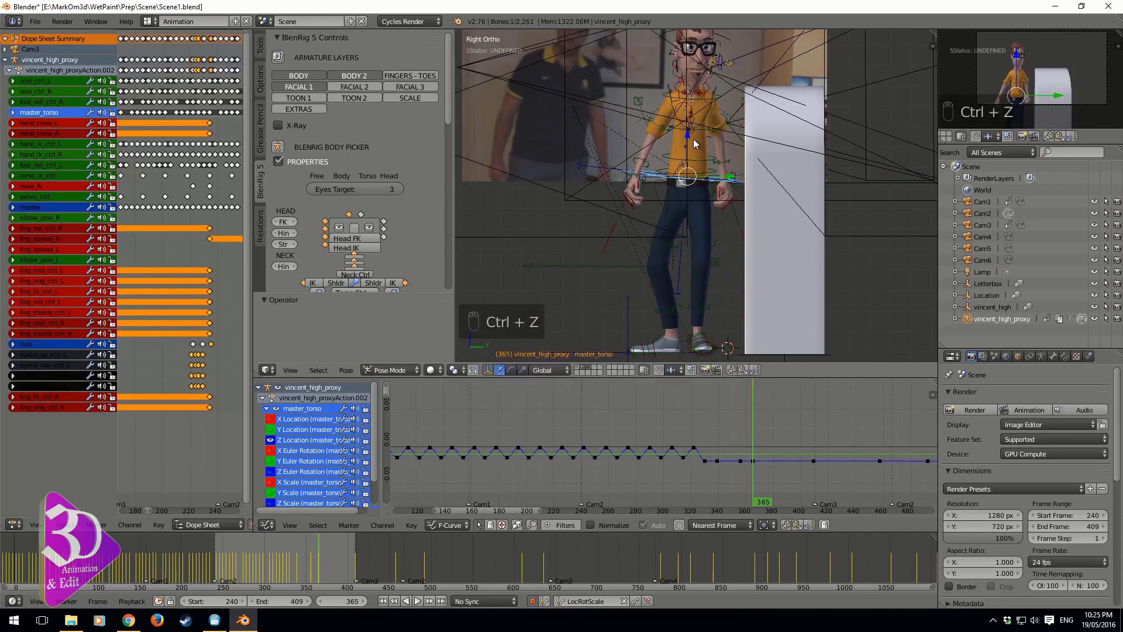
Raise the master_torso bone by 0.011 along the Z axis at frame 361
{"action": "key", "text": "Down"}
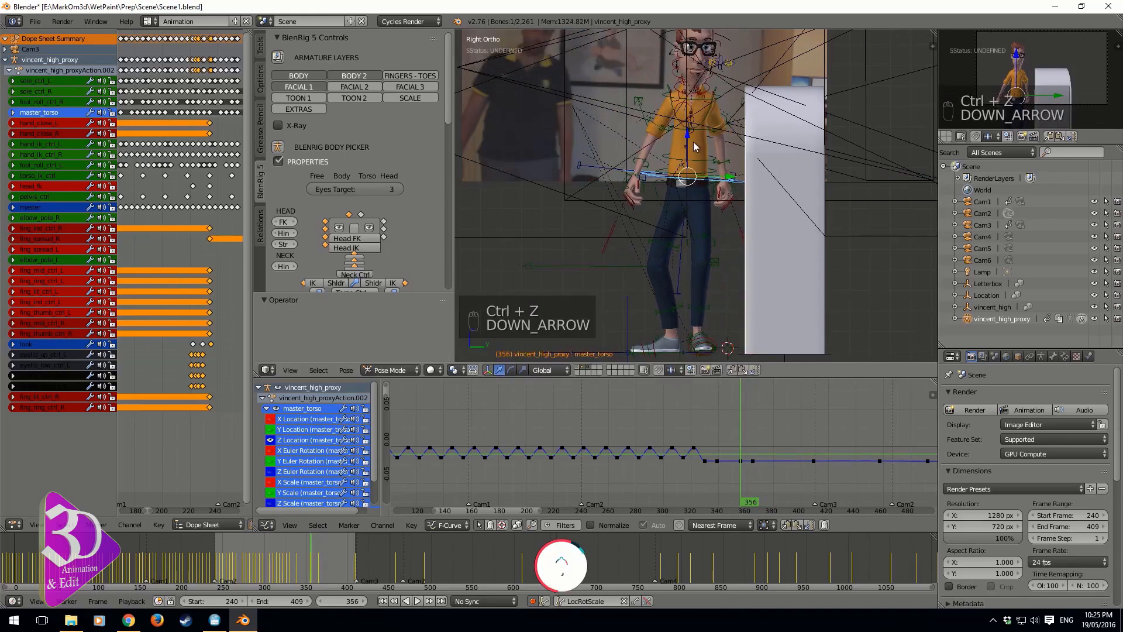
{"action": "key", "text": "Left"}
{"action": "key", "text": "Right"}
{"action": "key", "text": "Right"}
{"action": "key", "text": "Right"}
{"action": "key", "text": "Right"}
{"action": "key", "text": "Right"}
{"action": "key", "text": "Right"}
{"action": "key", "text": "Right"}
{"action": "key", "text": "Right"}
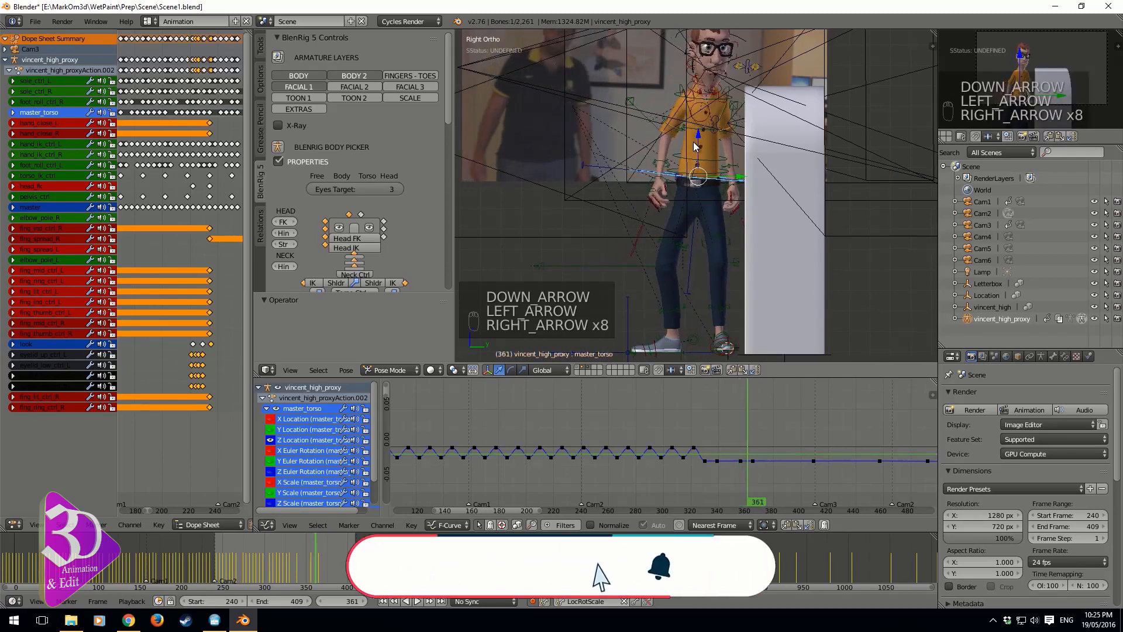
{"action": "scroll", "coordinate": [439, 561], "scroll_direction": "up", "scroll_amount": 7}
{"action": "middle_click_drag", "start_coordinate": [439, 562], "coordinate": [701, 562]}
{"action": "scroll", "coordinate": [702, 562], "scroll_direction": "up", "scroll_amount": 6}
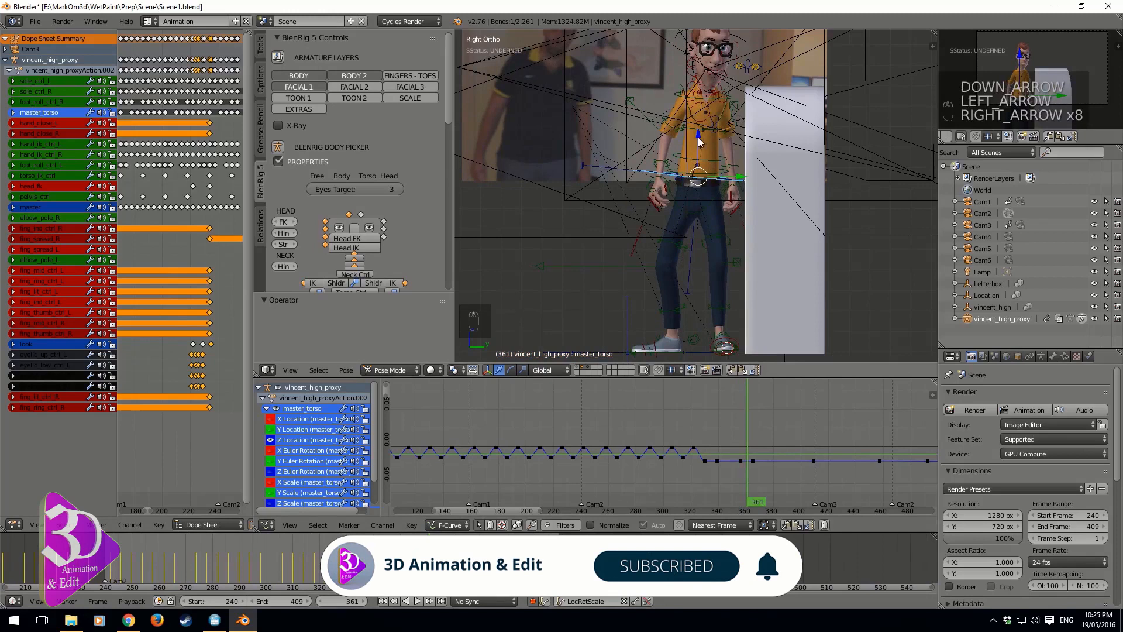
{"action": "left_click_drag", "start_coordinate": [699, 142], "coordinate": [695, 112]}
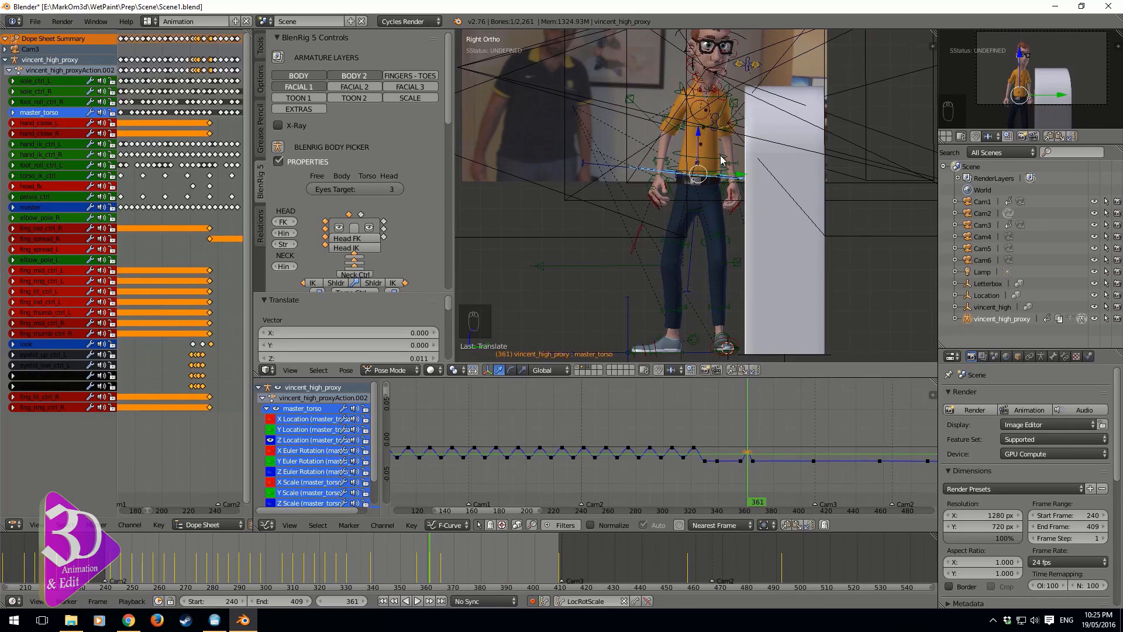
Switch the duplication group of the vincent_high empty to vincent_low
{"action": "left_click", "coordinate": [1000, 307]}
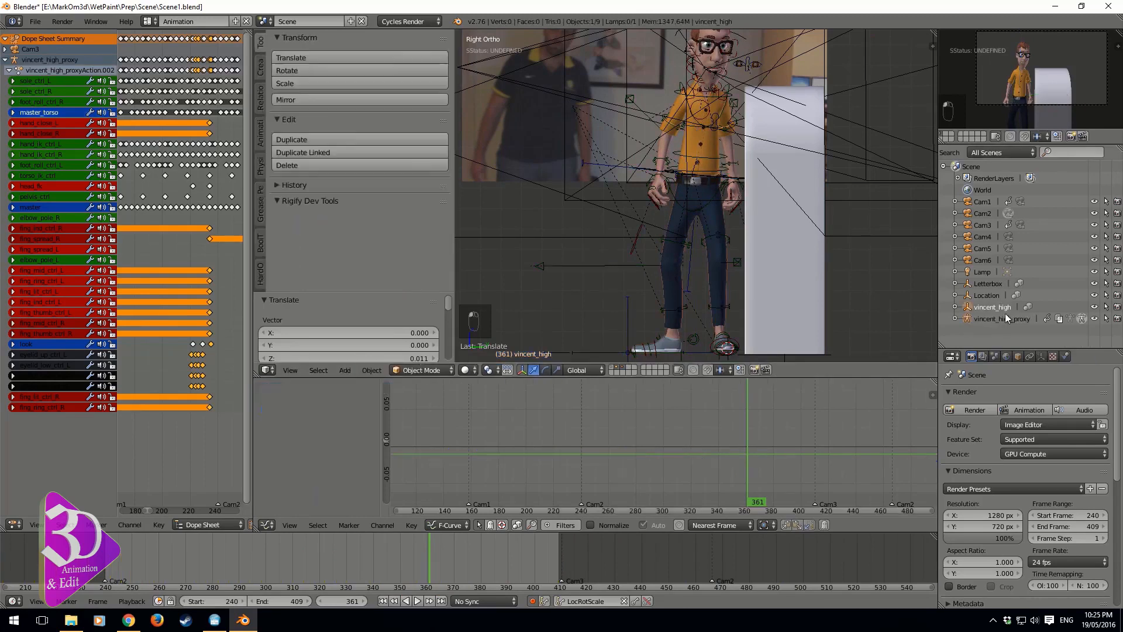
{"action": "left_click", "coordinate": [1018, 356]}
{"action": "left_click", "coordinate": [1029, 528]}
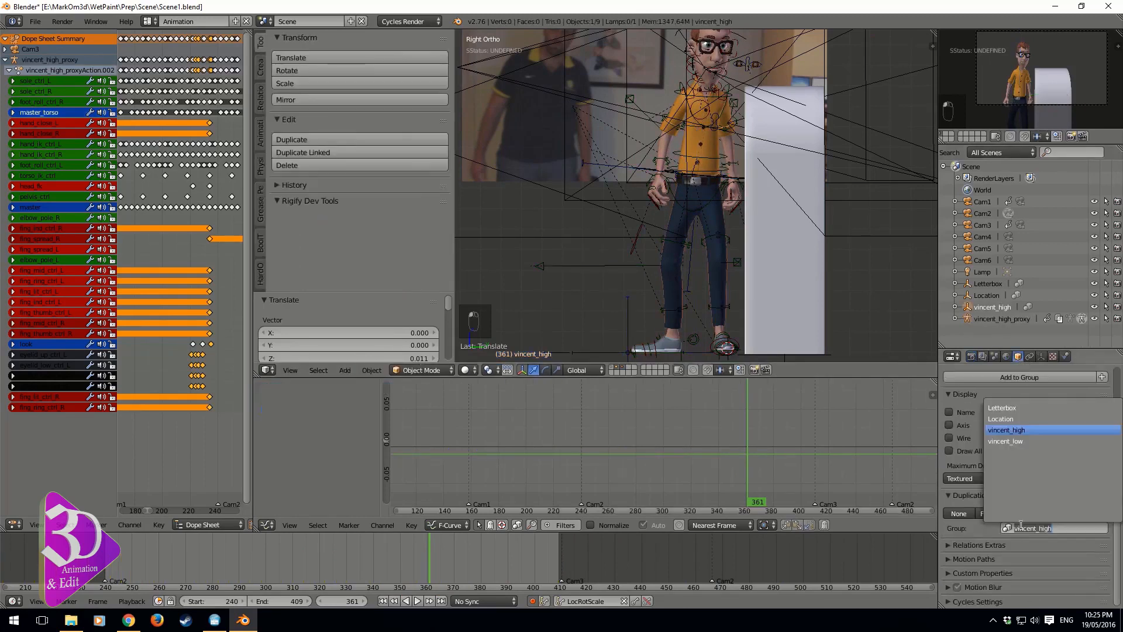
{"action": "left_click", "coordinate": [1006, 441]}
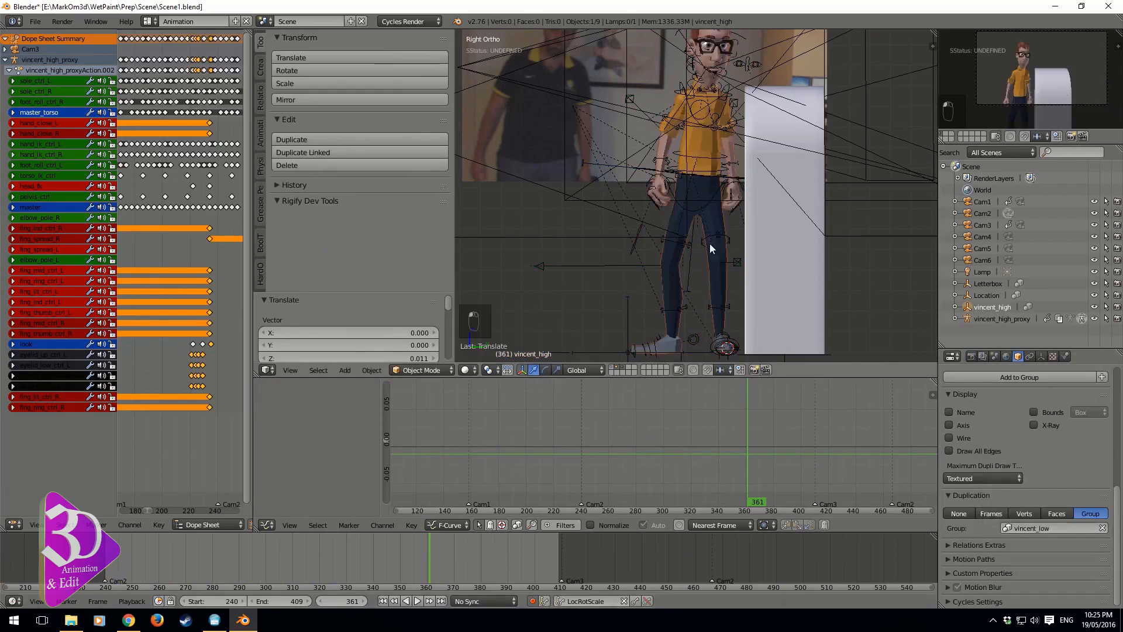
Select the master_torso bone and review its movement frame by frame from frame 361 back to 339
{"action": "right_click", "coordinate": [714, 175]}
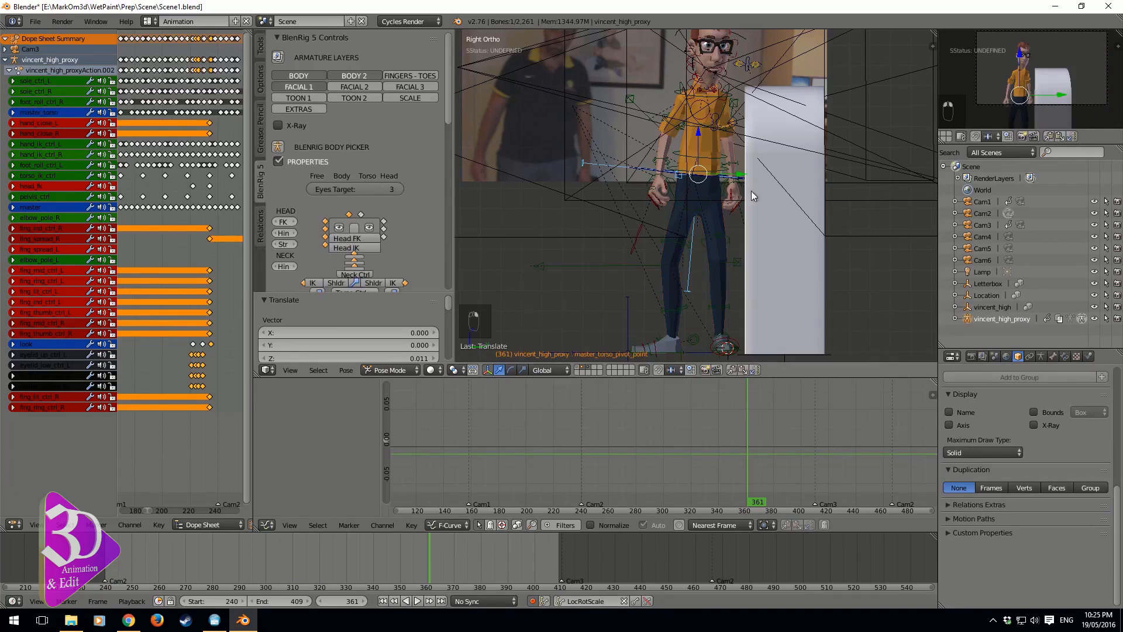
{"action": "right_click", "coordinate": [719, 184]}
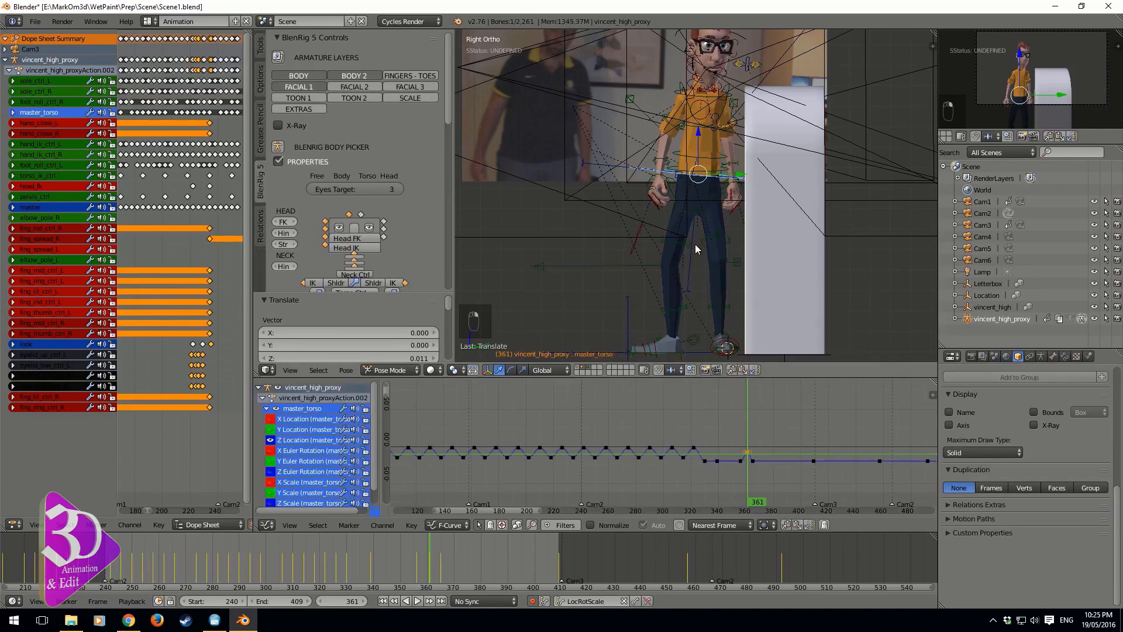
{"action": "key", "text": "Left"}
{"action": "key", "text": "Left"}
{"action": "key", "text": "Left"}
{"action": "key", "text": "Left"}
{"action": "key", "text": "Left"}
{"action": "key", "text": "Left"}
{"action": "key", "text": "Left"}
{"action": "key", "text": "Left"}
{"action": "key", "text": "Left"}
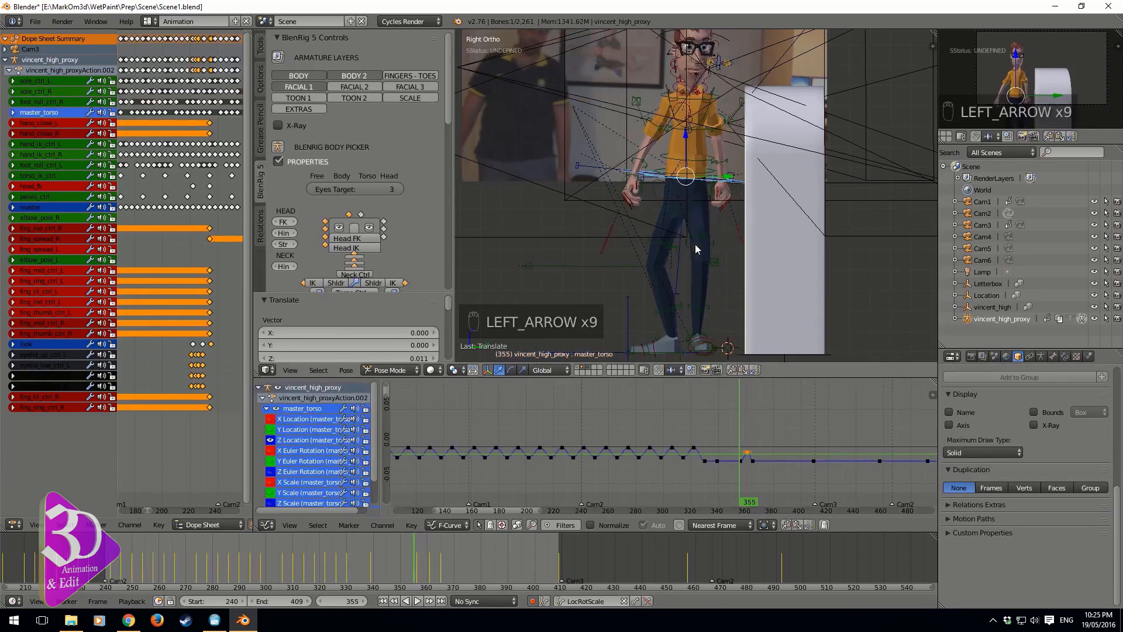
{"action": "key", "text": "Left"}
{"action": "key", "text": "Left"}
{"action": "key", "text": "Left"}
{"action": "key", "text": "Left"}
{"action": "key", "text": "Left"}
{"action": "key", "text": "Left"}
{"action": "key", "text": "Left"}
{"action": "key", "text": "Left"}
{"action": "key", "text": "Left"}
{"action": "key", "text": "Left"}
{"action": "key", "text": "Left"}
{"action": "key", "text": "Left"}
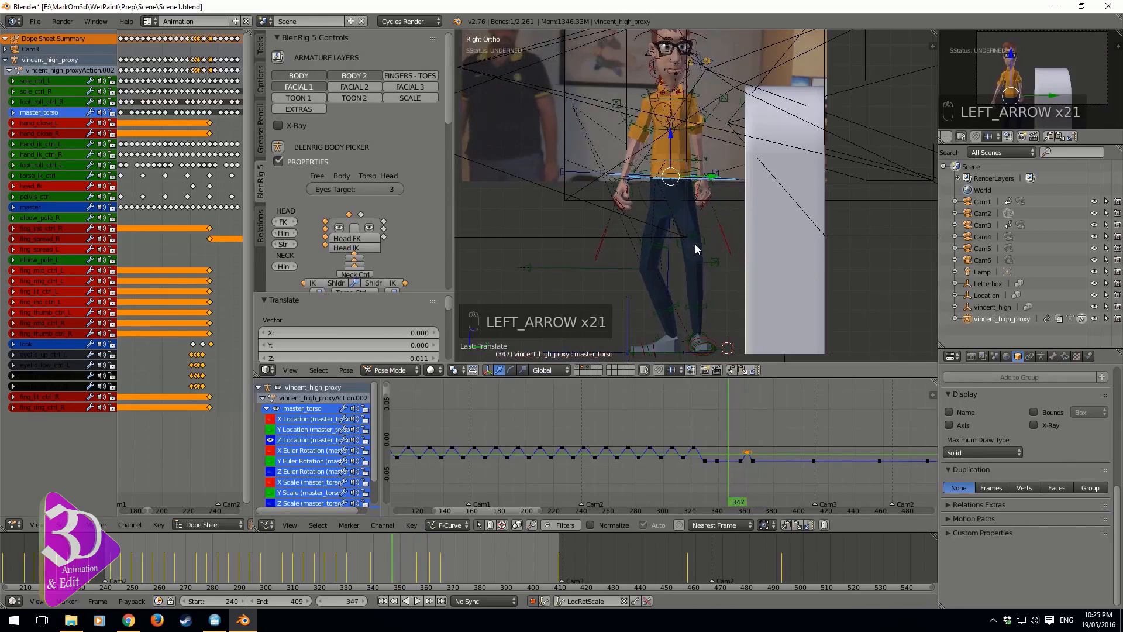
{"action": "key", "text": "Left"}
{"action": "key", "text": "Left"}
{"action": "key", "text": "Left"}
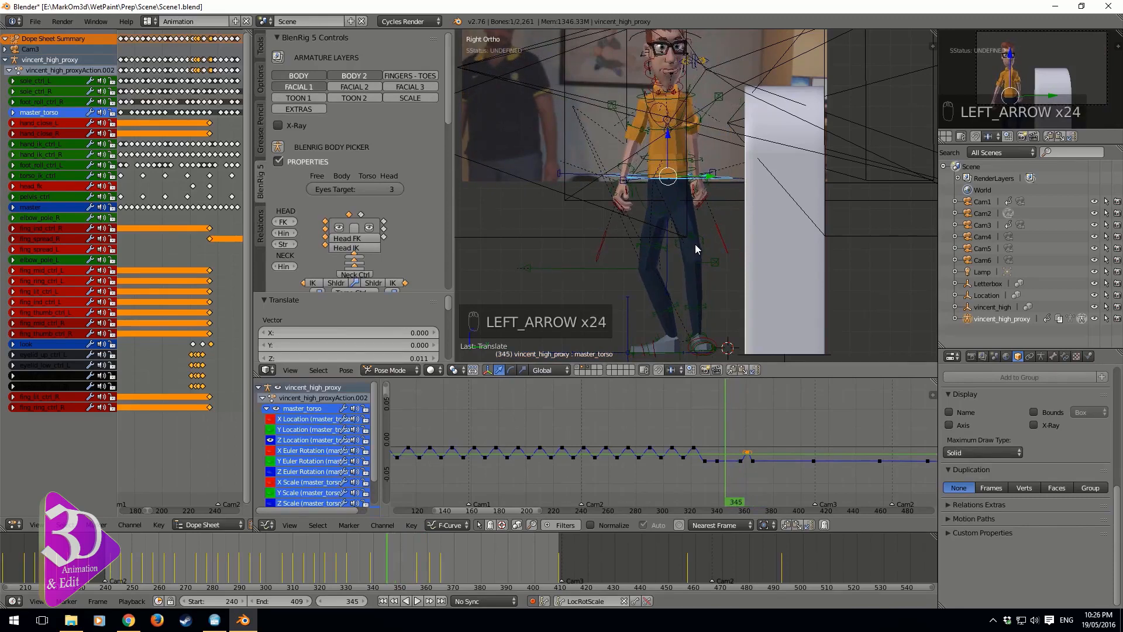
{"action": "key", "text": "Down"}
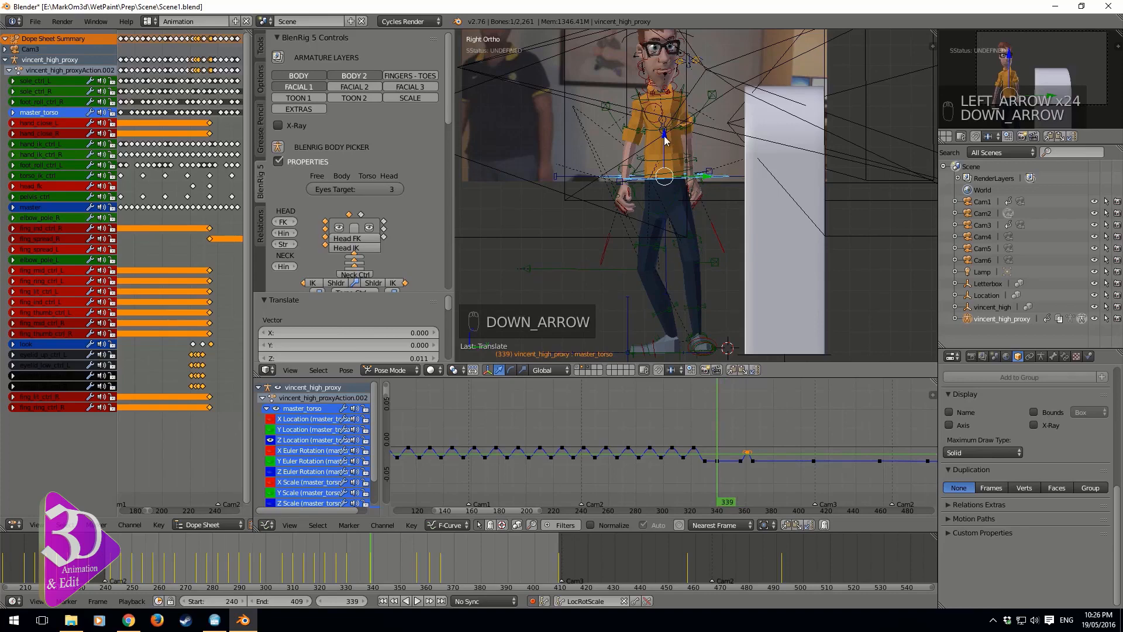
Raise the master_torso bone by 0.015 along the Z axis at frame 349
{"action": "key", "text": "Right"}
{"action": "key", "text": "Right"}
{"action": "key", "text": "Right"}
{"action": "key", "text": "Right"}
{"action": "key", "text": "Right"}
{"action": "key", "text": "Right"}
{"action": "key", "text": "Right"}
{"action": "key", "text": "Right"}
{"action": "key", "text": "Right"}
{"action": "key", "text": "Right"}
{"action": "key", "text": "Right"}
{"action": "key", "text": "Right"}
{"action": "key", "text": "Right"}
{"action": "key", "text": "Right"}
{"action": "key", "text": "Right"}
{"action": "key", "text": "Right"}
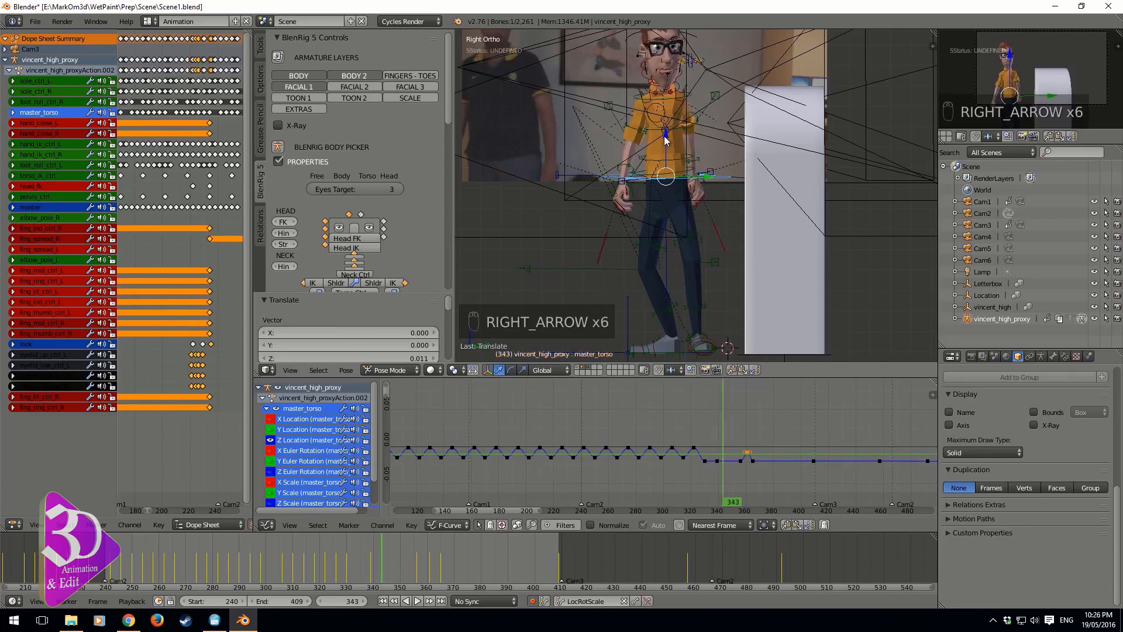
{"action": "key", "text": "Right"}
{"action": "key", "text": "Right"}
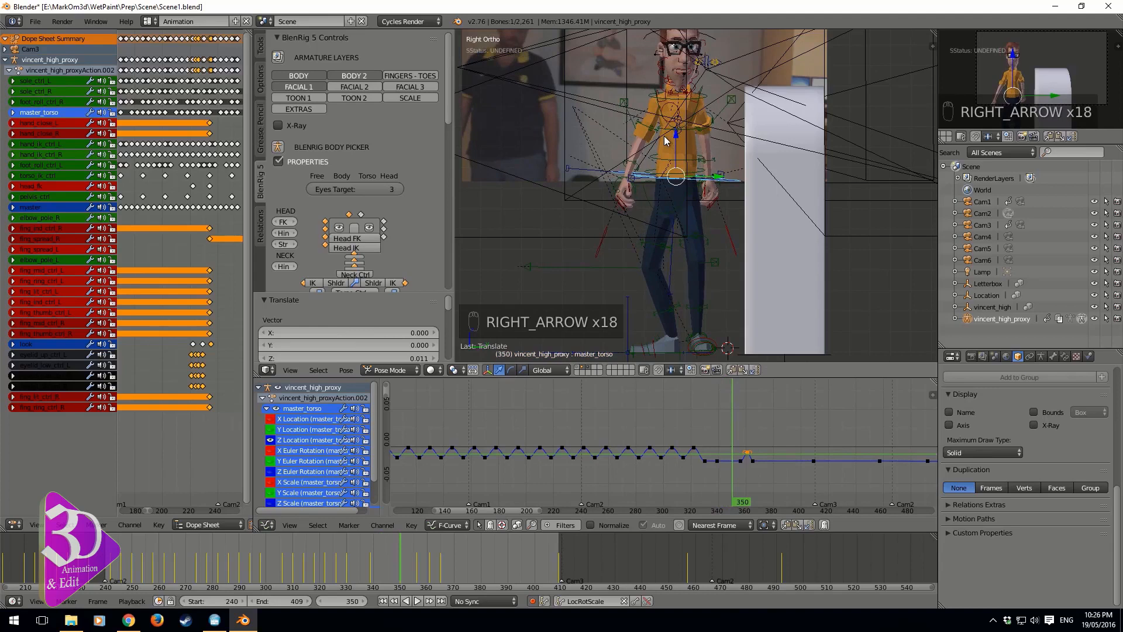
{"action": "key", "text": "Left"}
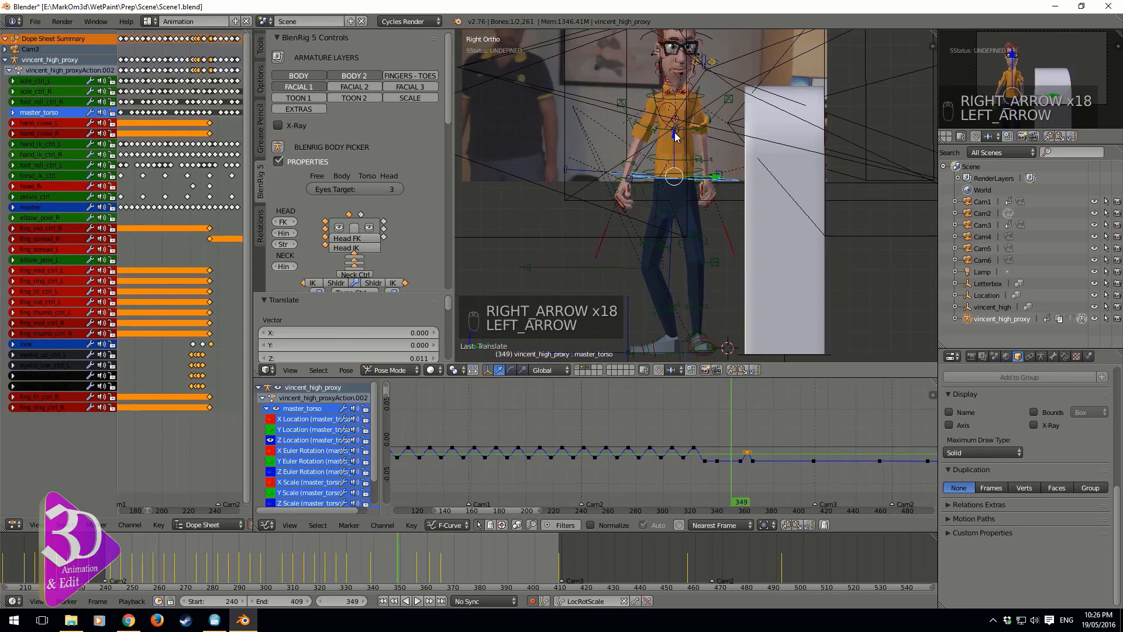
{"action": "key", "text": "g"}
{"action": "key", "text": "z"}
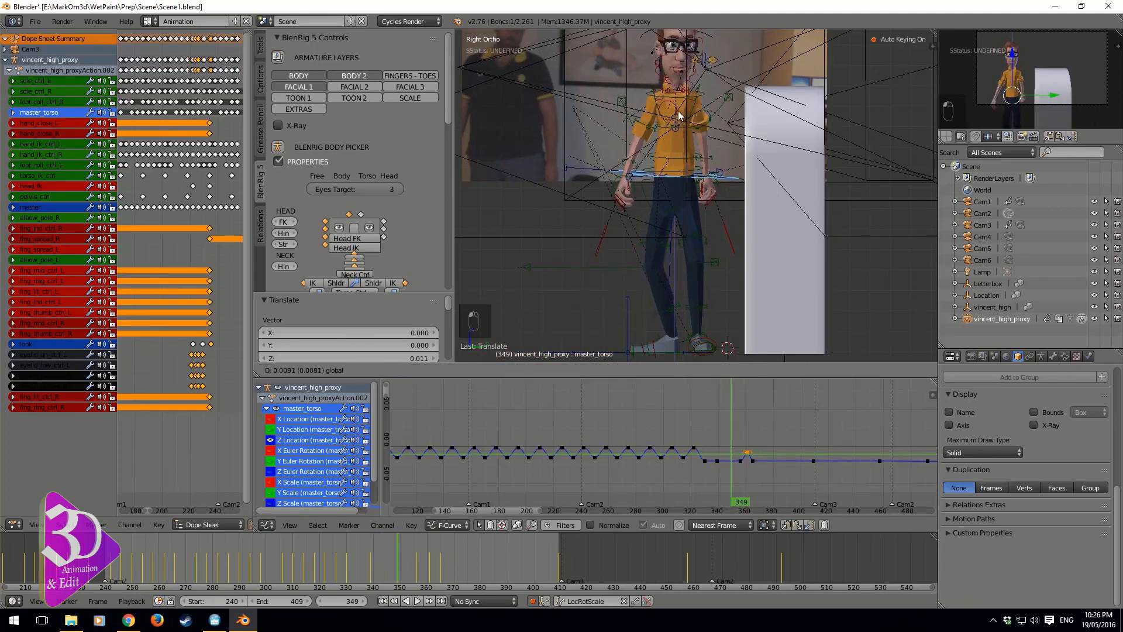
{"action": "left_click", "coordinate": [678, 117]}
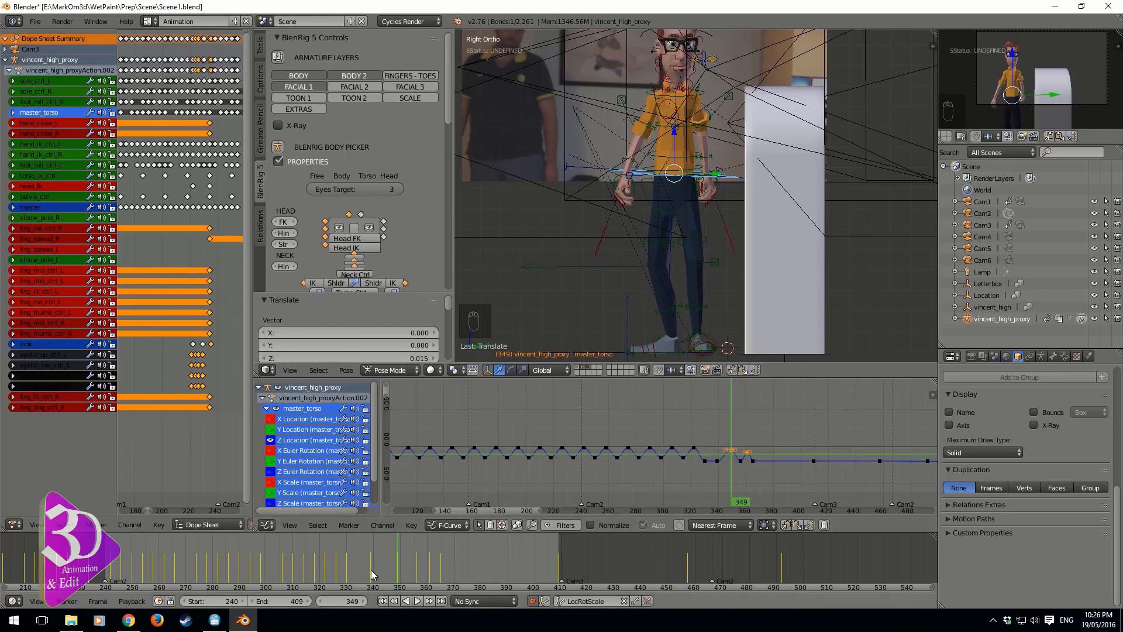
Raise the left foot's sole_ctrl_L bone by 0.034 along the Z axis at frame 362
{"action": "left_click_drag", "start_coordinate": [371, 570], "coordinate": [425, 581]}
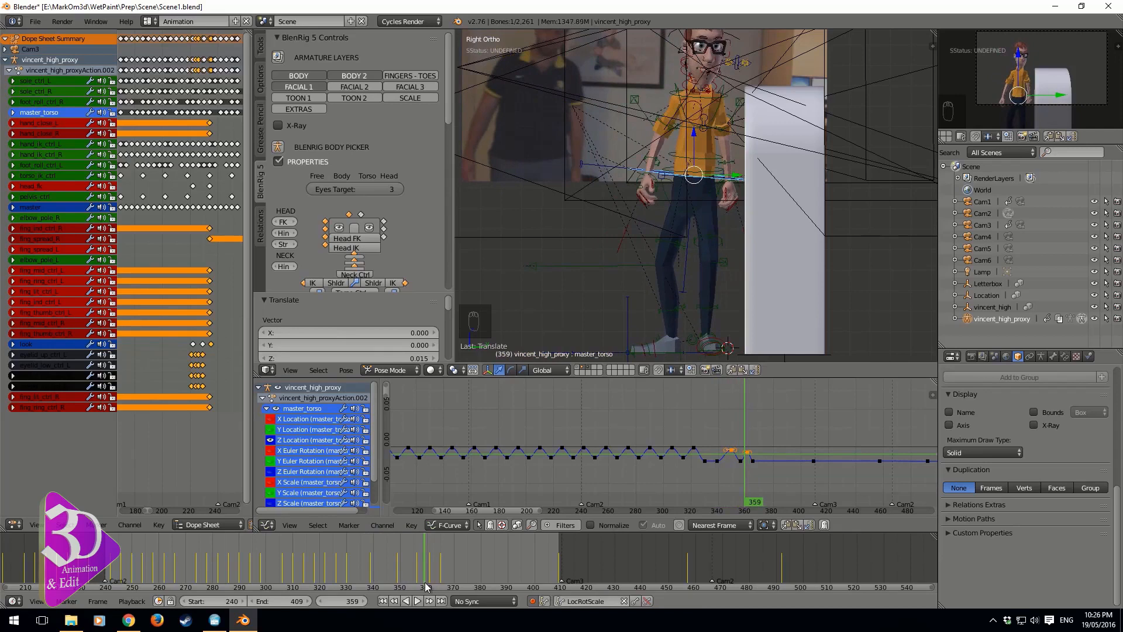
{"action": "key", "text": "Down"}
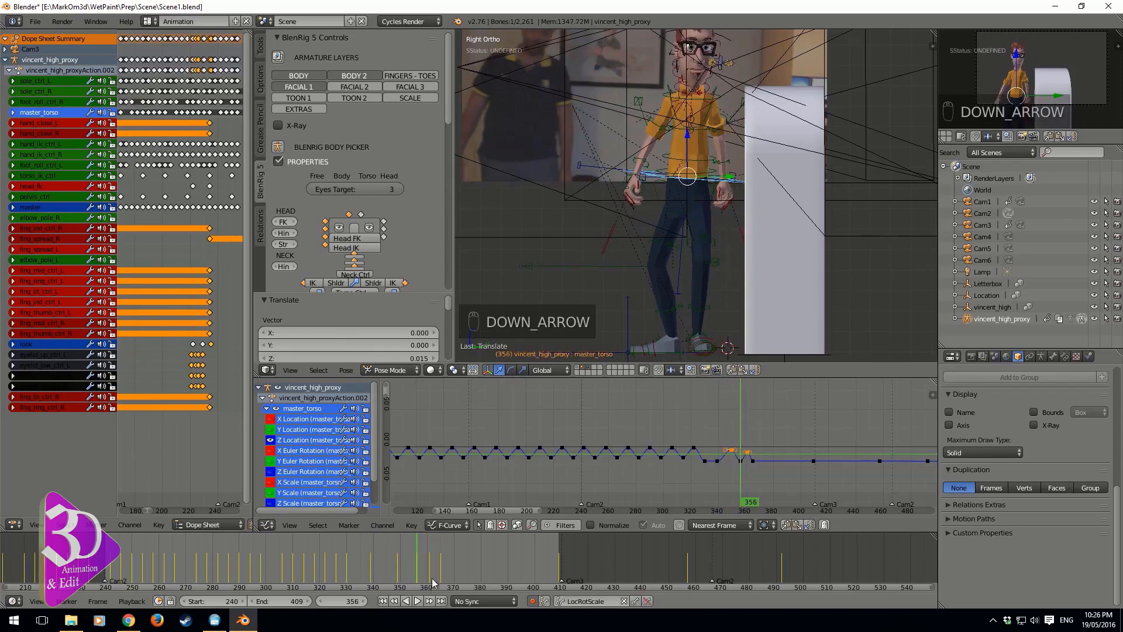
{"action": "right_click", "coordinate": [713, 345]}
{"action": "scroll", "coordinate": [721, 349], "scroll_direction": "up", "scroll_amount": 2}
{"action": "middle_click_drag", "start_coordinate": [734, 297], "coordinate": [765, 215], "text": "shift"}
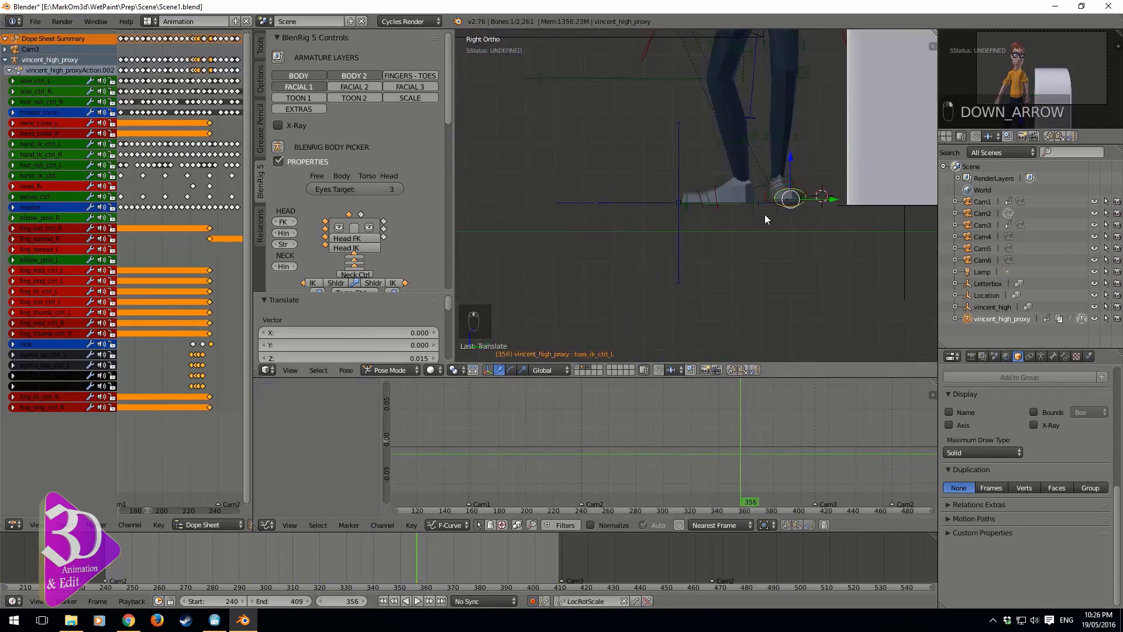
{"action": "right_click", "coordinate": [774, 205]}
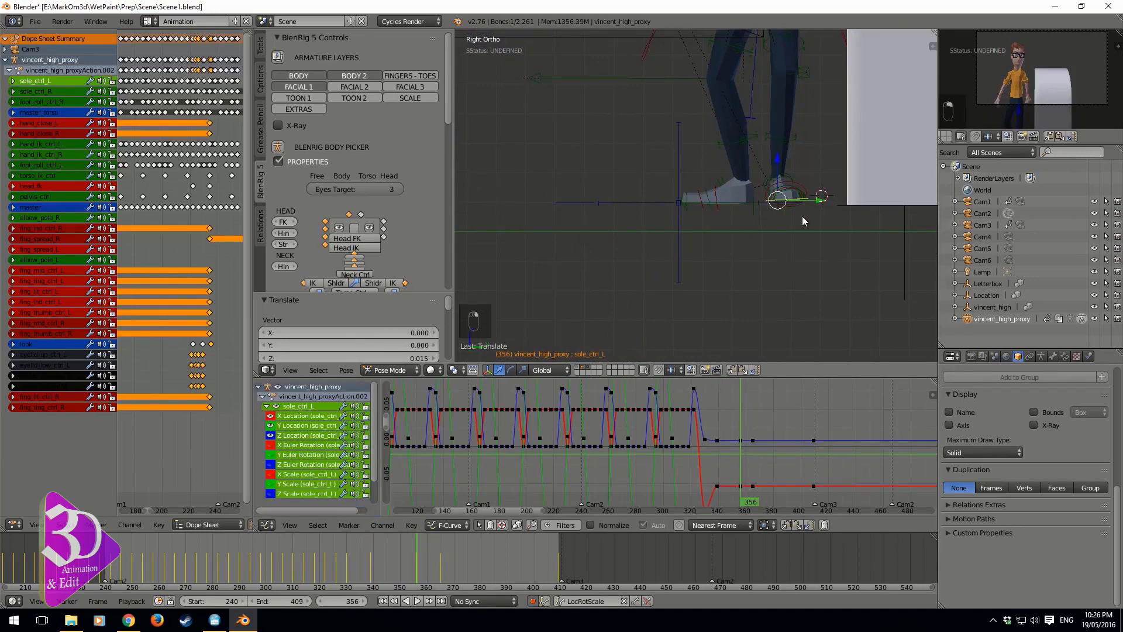
{"action": "key", "text": "Right"}
{"action": "key", "text": "Right"}
{"action": "key", "text": "Right"}
{"action": "key", "text": "Right"}
{"action": "key", "text": "Right"}
{"action": "key", "text": "Right"}
{"action": "key", "text": "Right"}
{"action": "key", "text": "Right"}
{"action": "key", "text": "Right"}
{"action": "key", "text": "Right"}
{"action": "key", "text": "Right"}
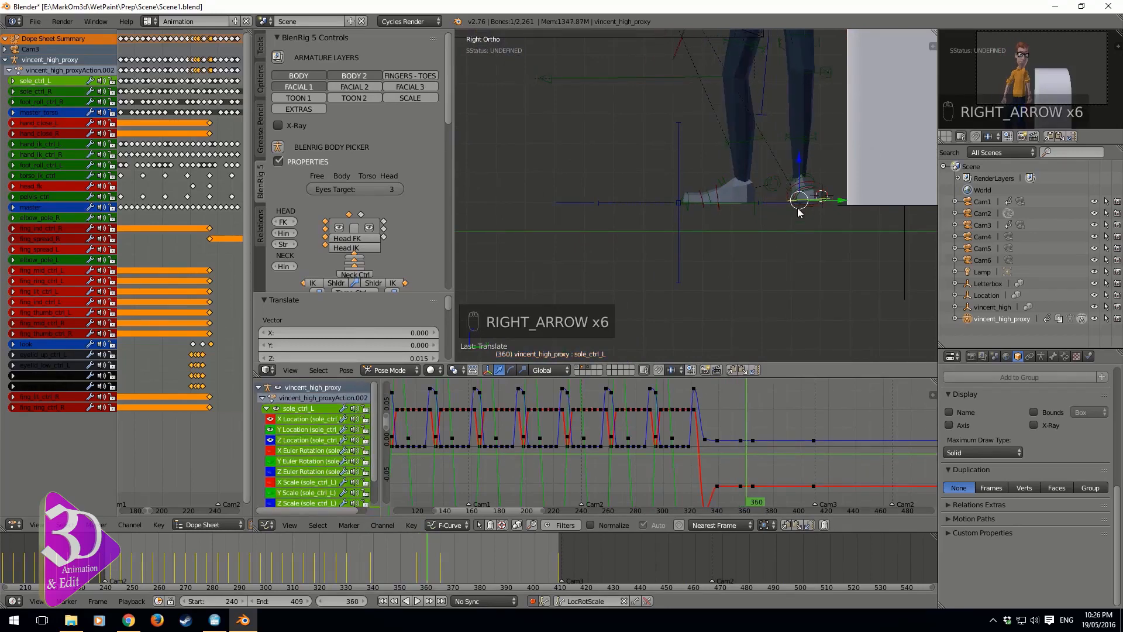
{"action": "key", "text": "Right"}
{"action": "key", "text": "Right"}
{"action": "key", "text": "Left"}
{"action": "key", "text": "Left"}
{"action": "key", "text": "Left"}
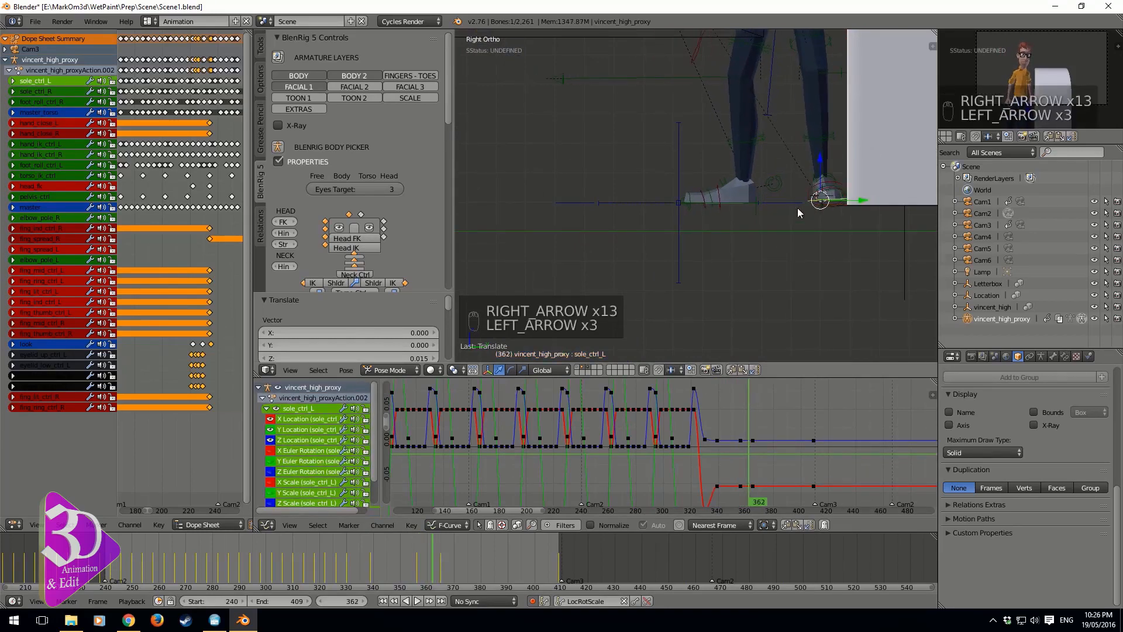
{"action": "left_click_drag", "start_coordinate": [823, 164], "coordinate": [826, 150]}
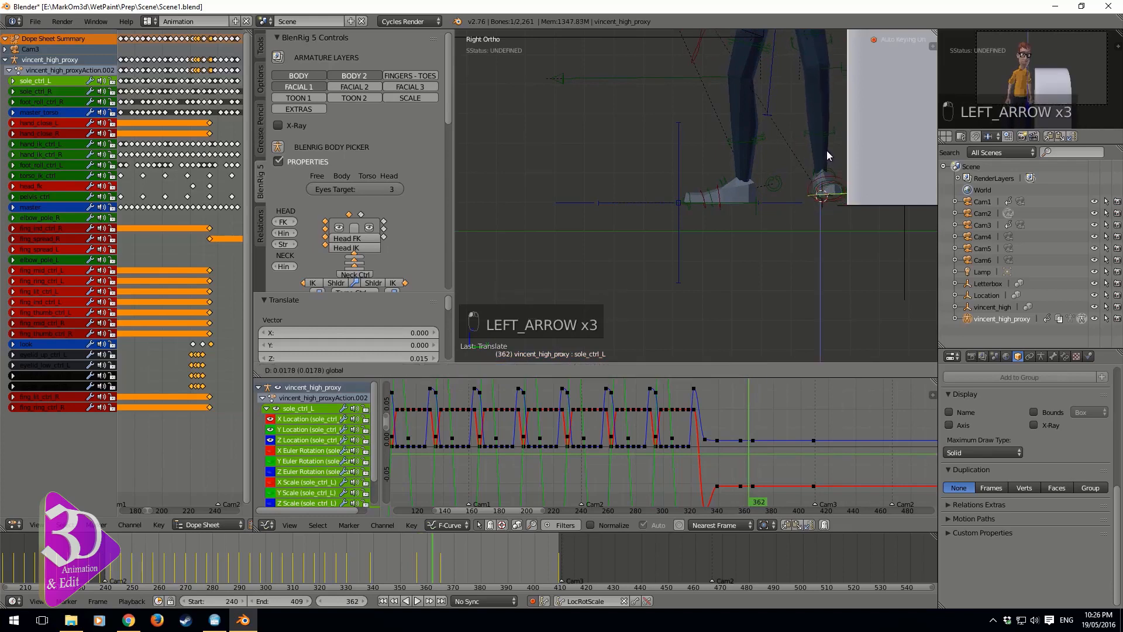
Review the leg and foot movement in the right side view frame by frame from frame 362 to 381
{"action": "middle_click_drag", "start_coordinate": [827, 149], "coordinate": [718, 176], "text": "shift"}
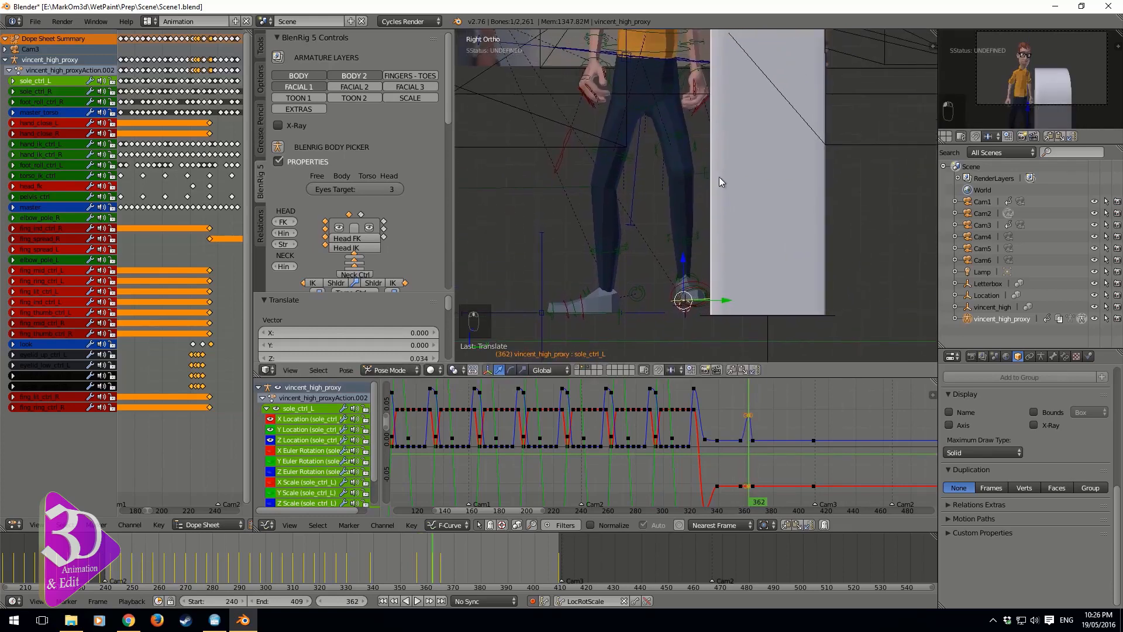
{"action": "key", "text": "Right"}
{"action": "key", "text": "Right"}
{"action": "key", "text": "Right"}
{"action": "key", "text": "Right"}
{"action": "key", "text": "Right"}
{"action": "key", "text": "Right"}
{"action": "key", "text": "Right"}
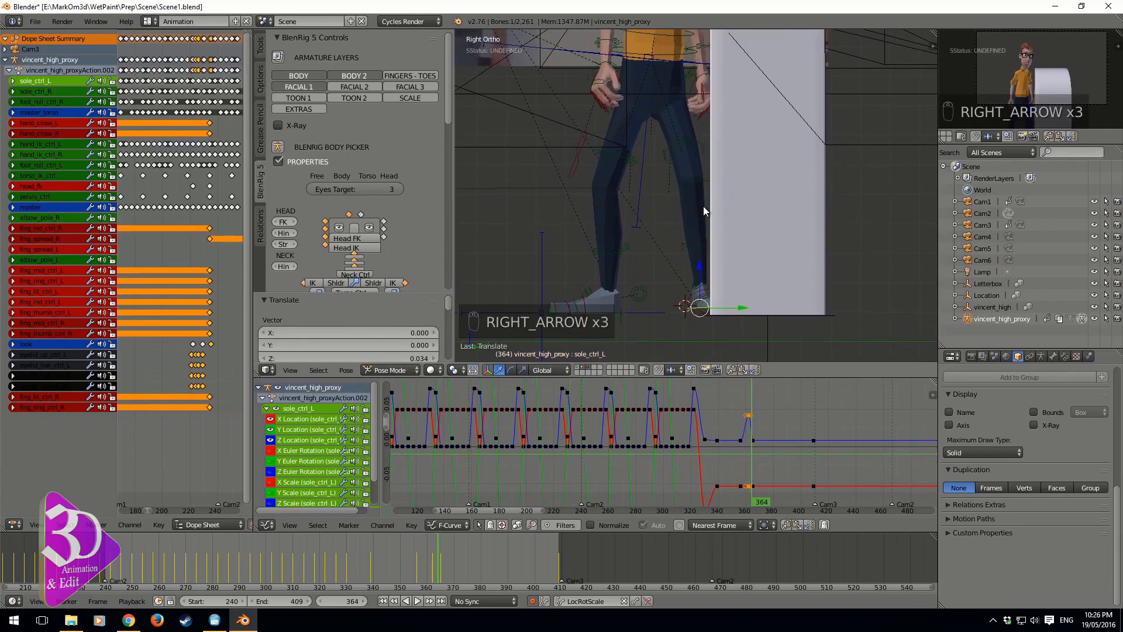
{"action": "key", "text": "Right"}
{"action": "key", "text": "Right"}
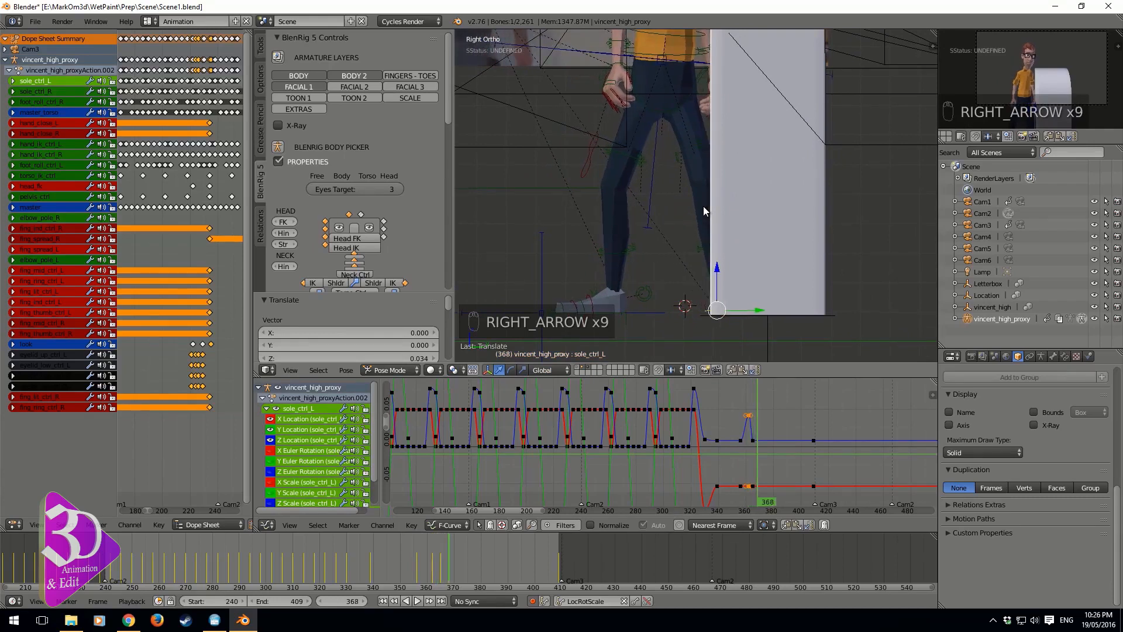
{"action": "key", "text": "Right"}
{"action": "key", "text": "Right"}
{"action": "key", "text": "Right"}
{"action": "key", "text": "Right"}
{"action": "key", "text": "Right"}
{"action": "key", "text": "Right"}
{"action": "key", "text": "Right"}
{"action": "key", "text": "Right"}
{"action": "key", "text": "Right"}
{"action": "key", "text": "Right"}
{"action": "key", "text": "Right"}
{"action": "key", "text": "Right"}
{"action": "key", "text": "Right"}
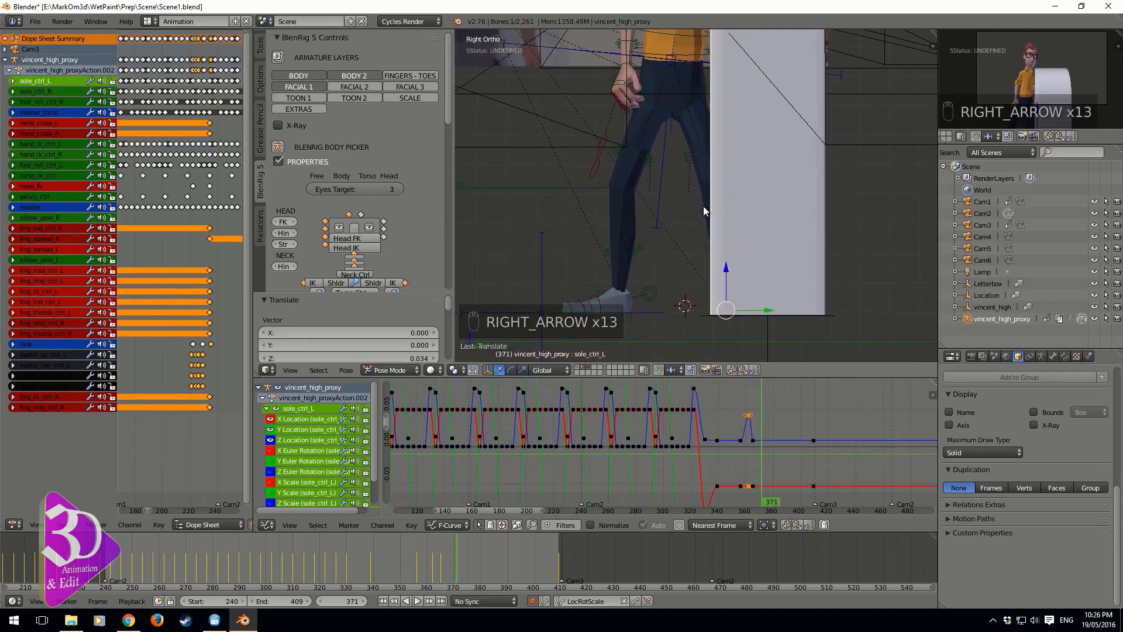
{"action": "key", "text": "Right"}
{"action": "key", "text": "Right"}
{"action": "key", "text": "Right"}
{"action": "key", "text": "Right"}
{"action": "key", "text": "Right"}
{"action": "key", "text": "Right"}
{"action": "key", "text": "Right"}
{"action": "key", "text": "Right"}
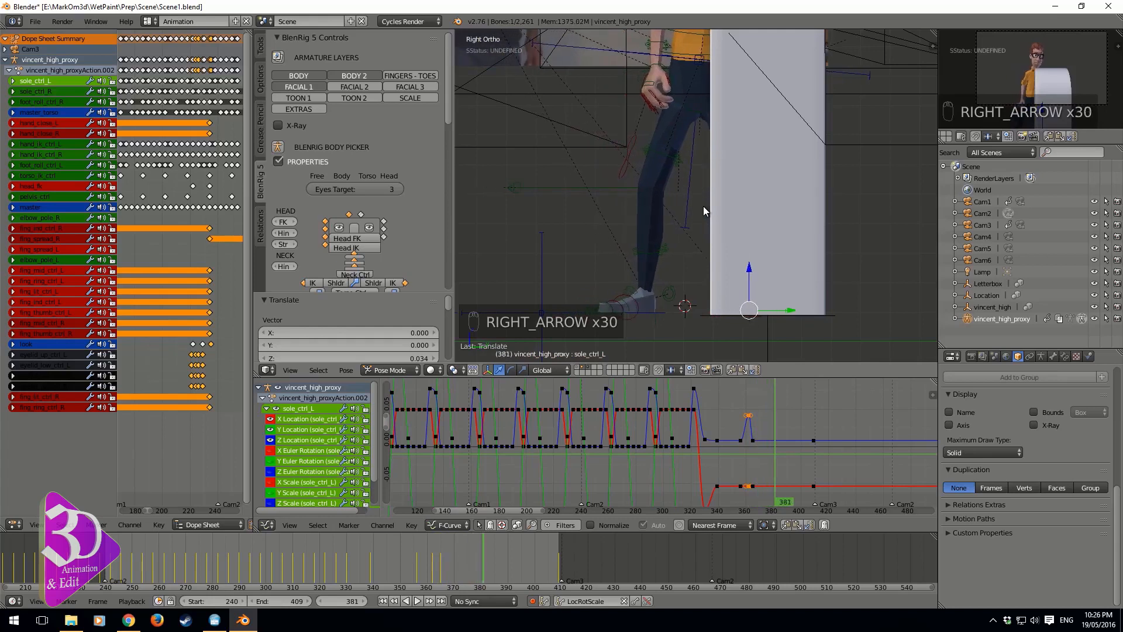
Try copying the sole_ctrl_L pose from frame 365 and pasting it at frame 385, and undo the paste
{"action": "key", "text": "Down"}
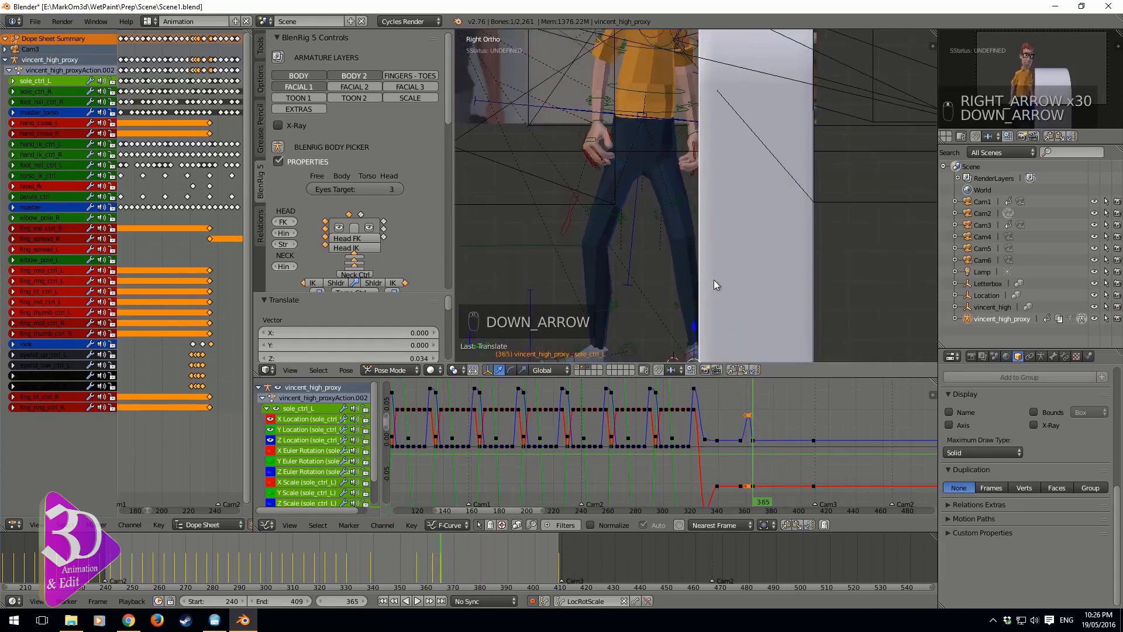
{"action": "scroll", "coordinate": [664, 308], "scroll_direction": "down", "scroll_amount": 5}
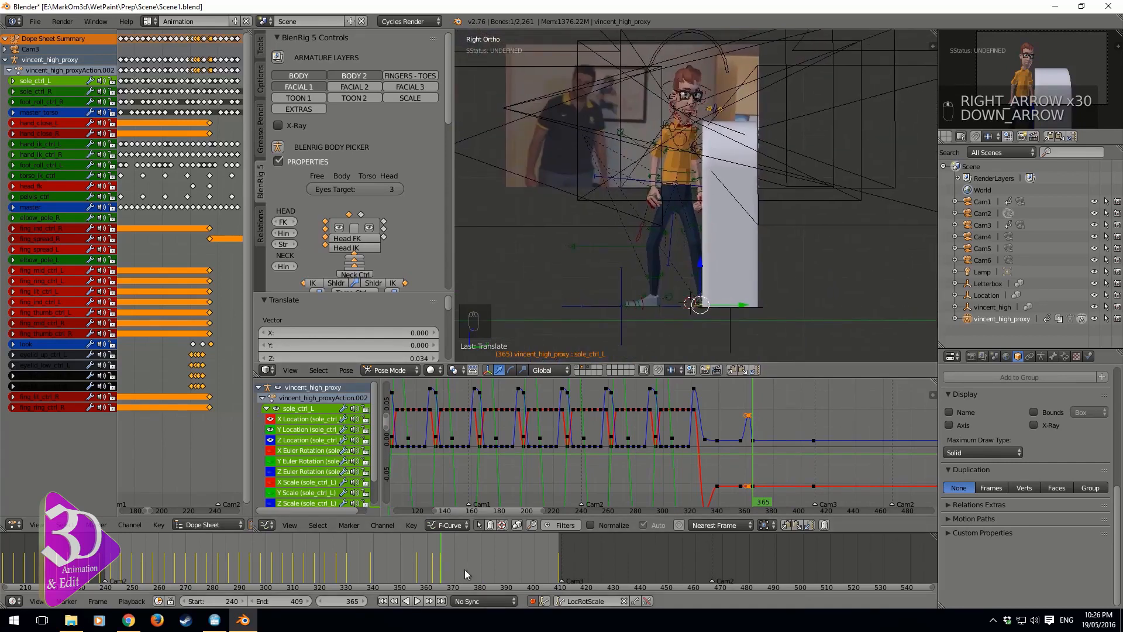
{"action": "left_click", "coordinate": [504, 565]}
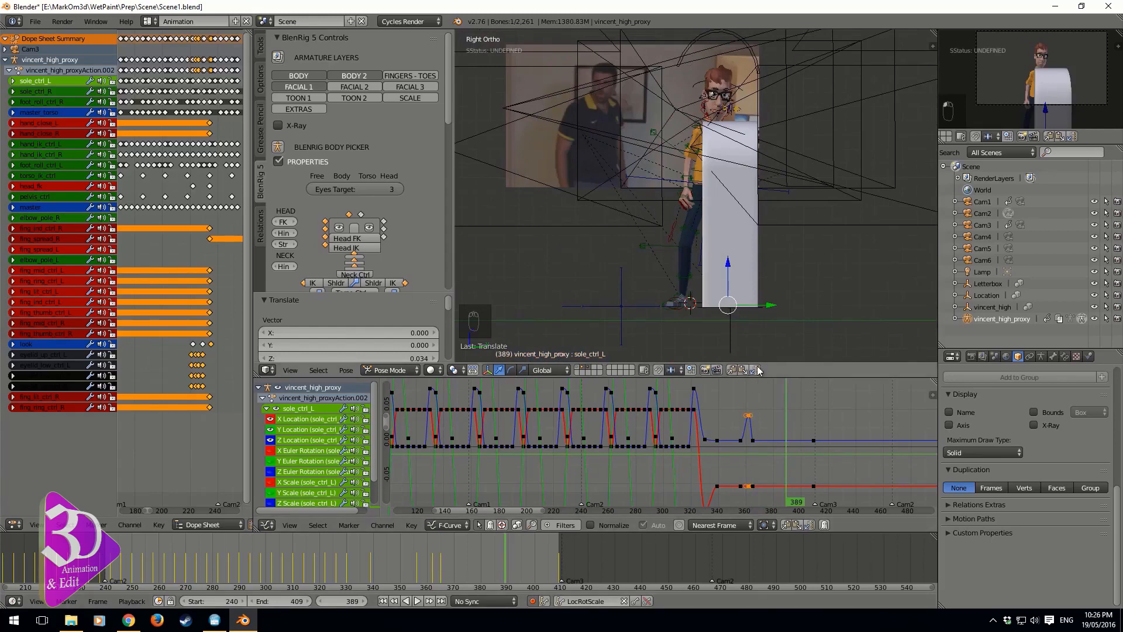
{"action": "left_click", "coordinate": [732, 369]}
{"action": "key", "text": "Down"}
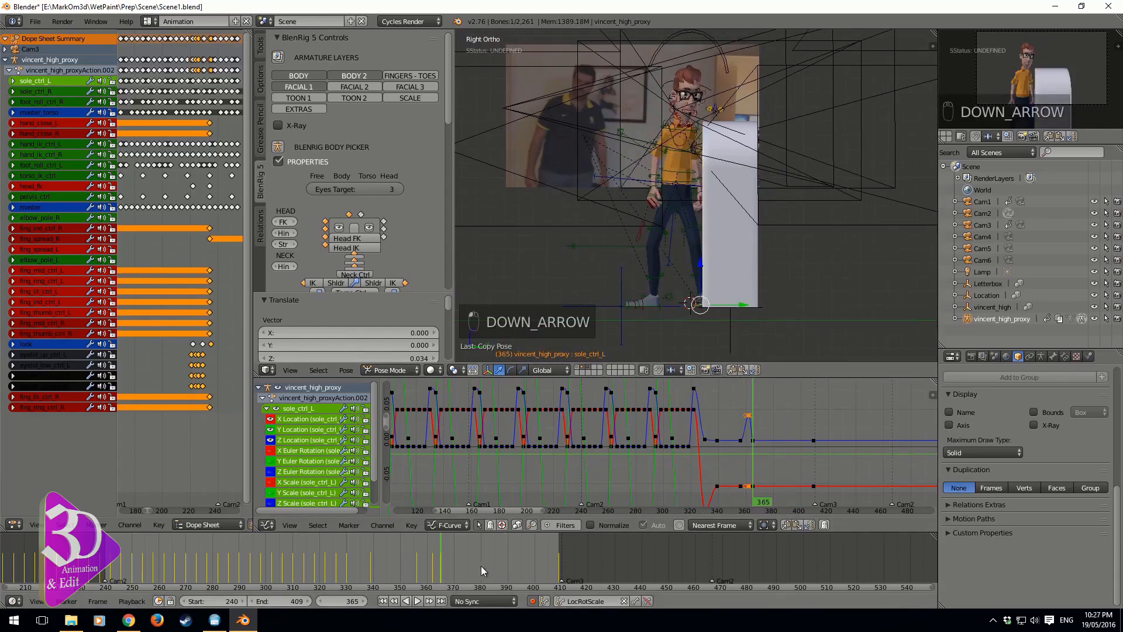
{"action": "left_click", "coordinate": [481, 565]}
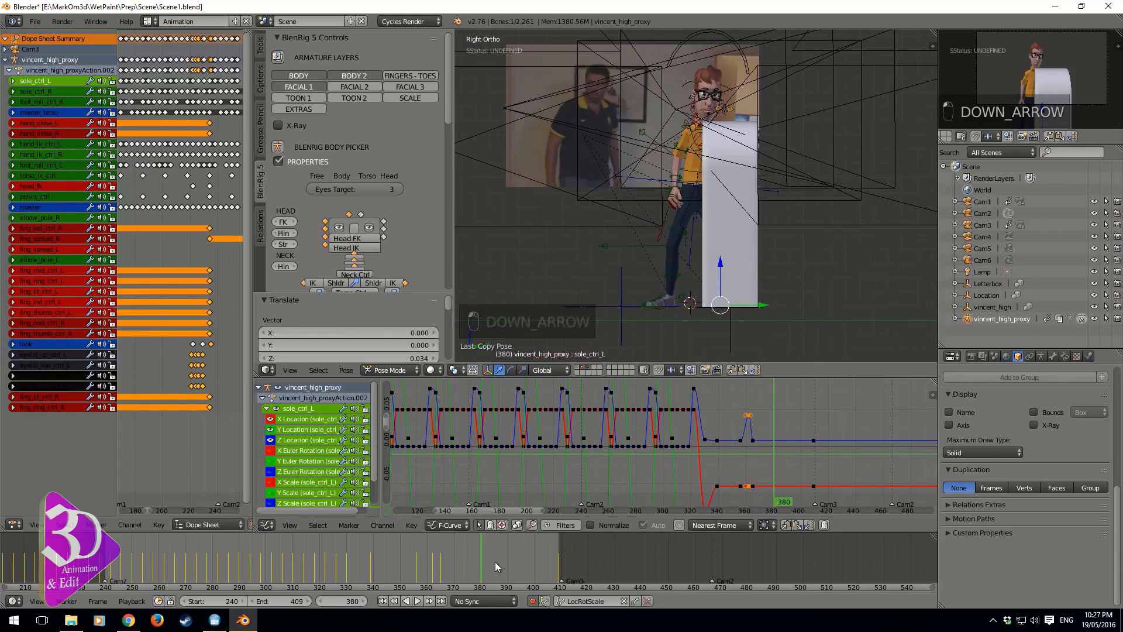
{"action": "left_click", "coordinate": [495, 562]}
{"action": "left_click", "coordinate": [475, 568]}
{"action": "left_click", "coordinate": [479, 567]}
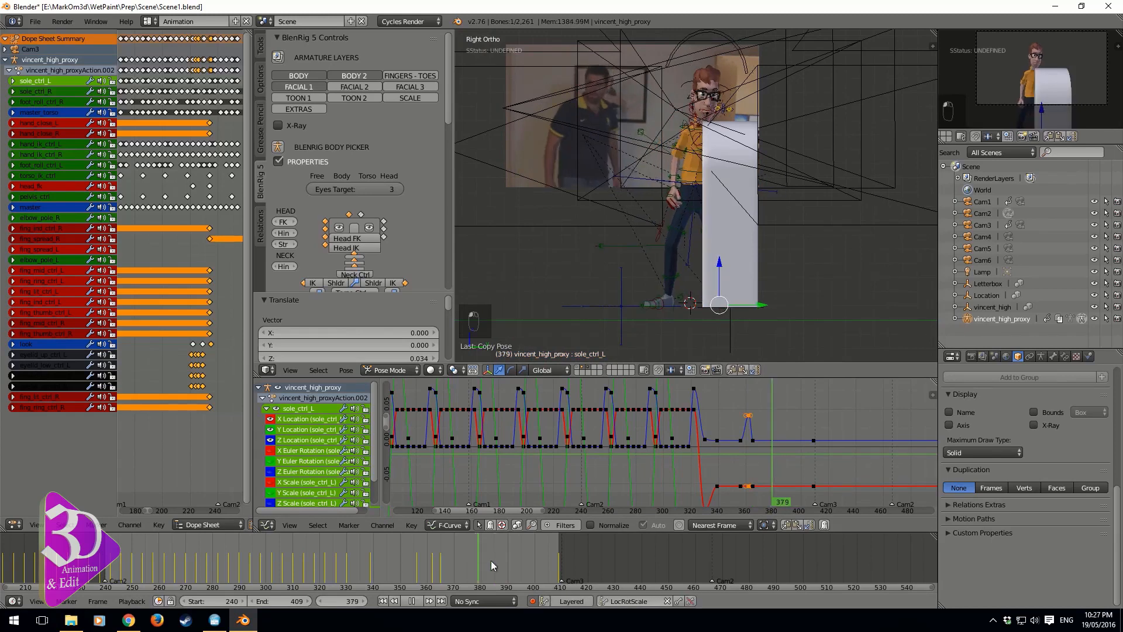
{"action": "left_click", "coordinate": [495, 568]}
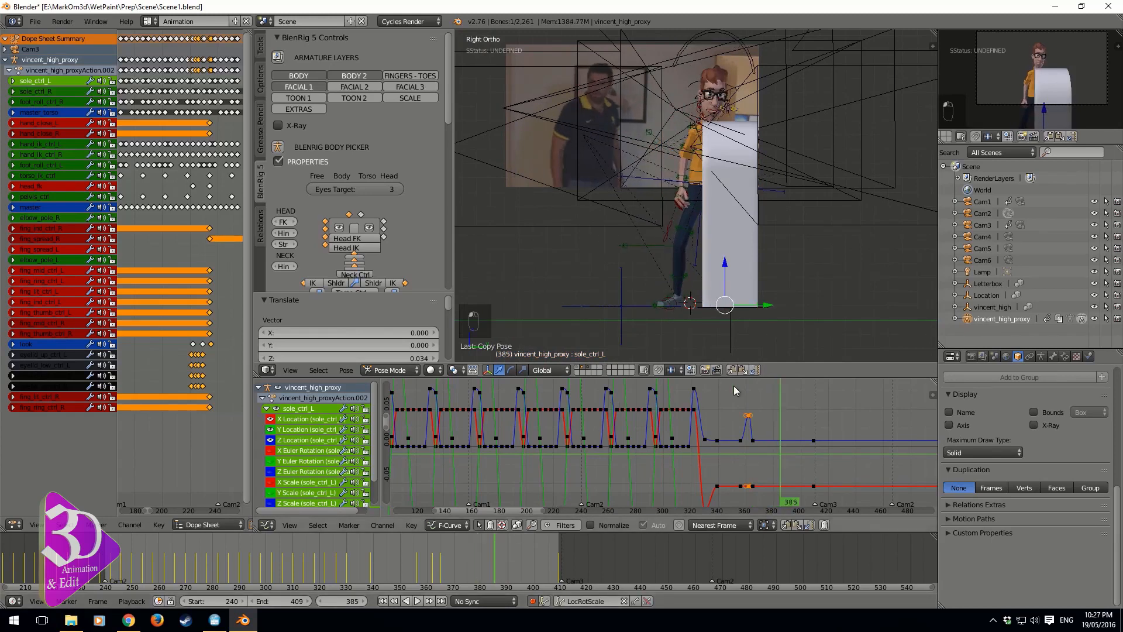
{"action": "key", "text": "ctrl+v"}
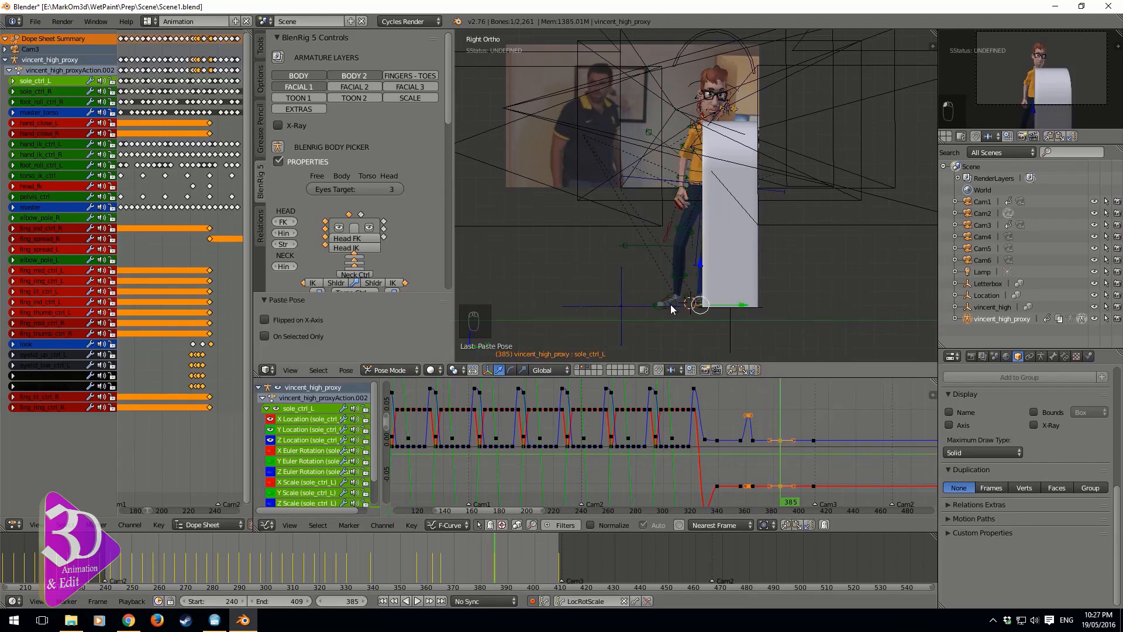
{"action": "key", "text": "ctrl+z"}
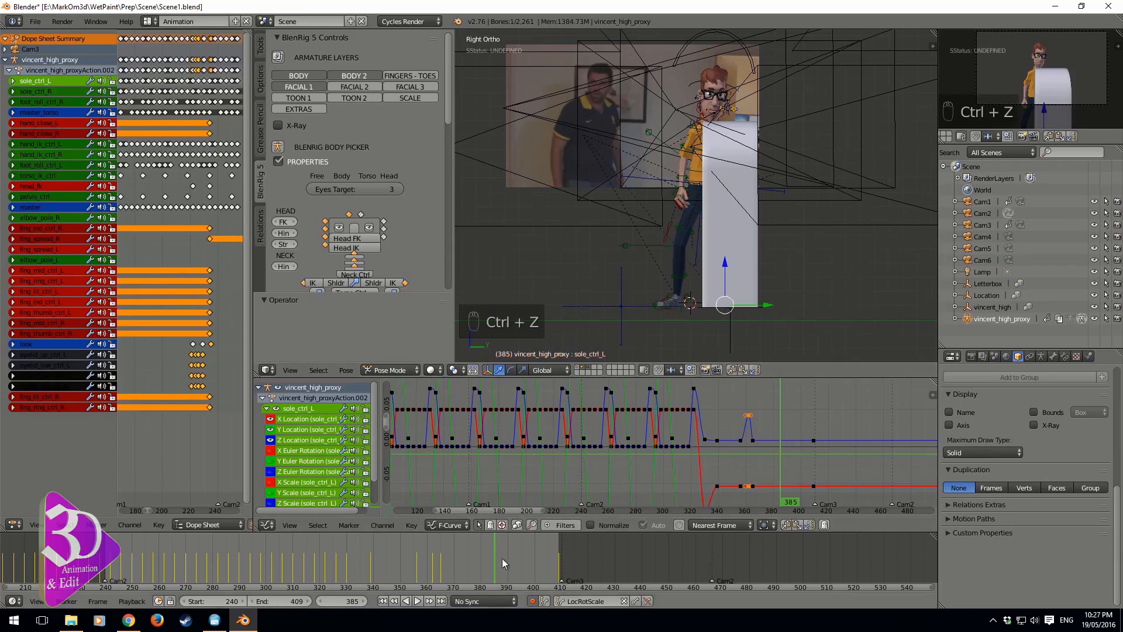
Paste the copied sole_ctrl_L pose onto the left foot at frame 374
{"action": "left_click_drag", "start_coordinate": [473, 568], "coordinate": [465, 573]}
{"action": "left_click", "coordinate": [741, 370]}
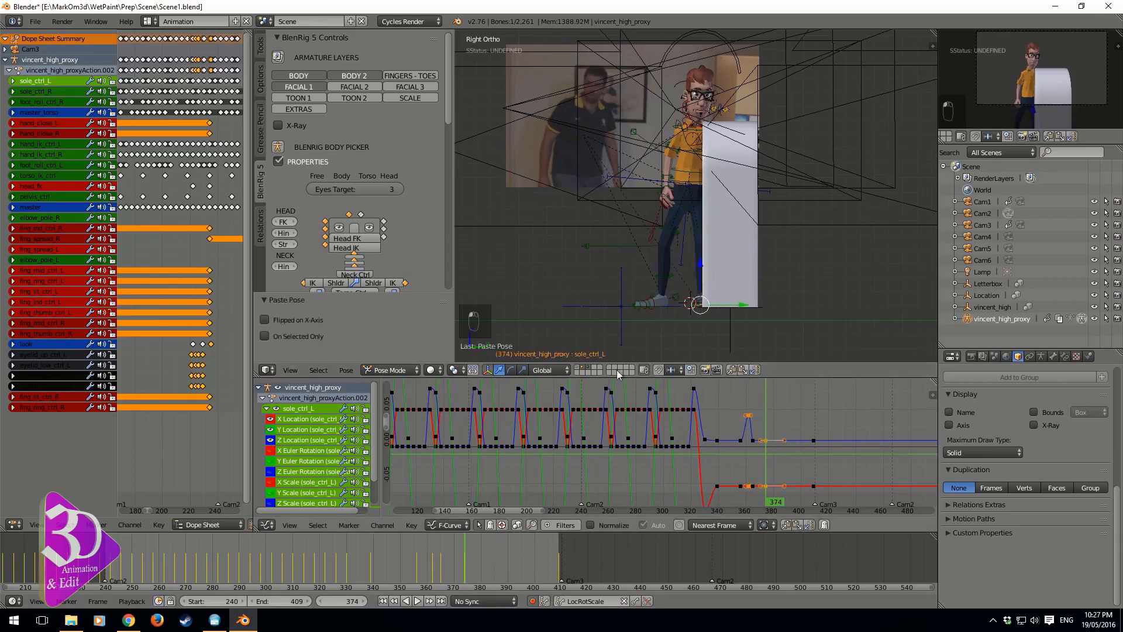
Select the sole_ctrl_R bone and review the right foot's movement in playback and frame by frame around frames 366 to 377
{"action": "right_click", "coordinate": [666, 307]}
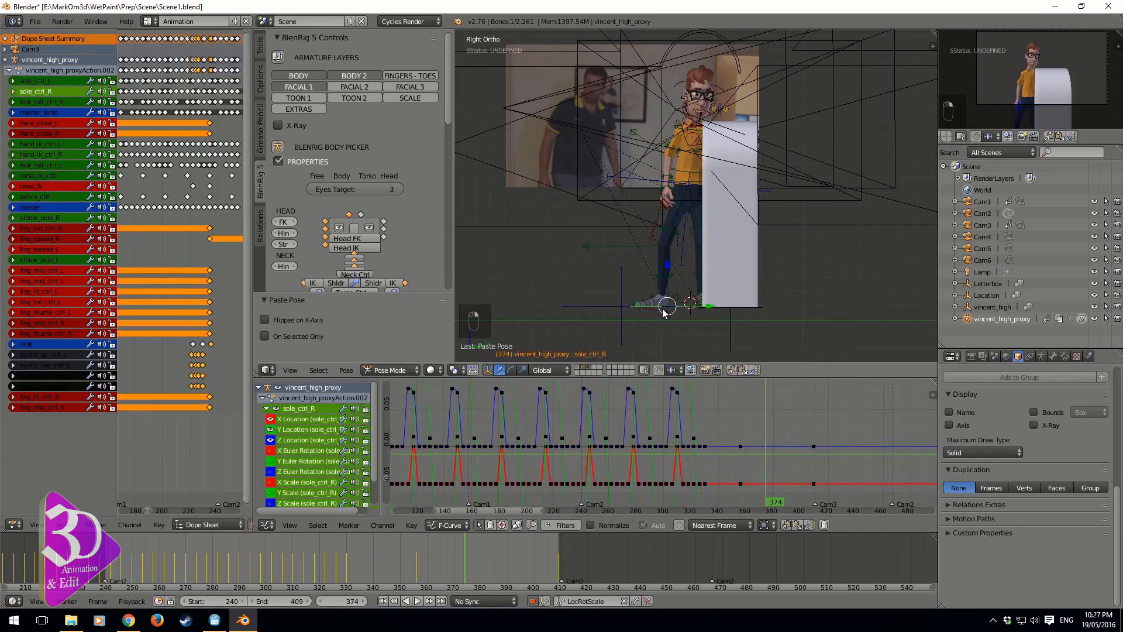
{"action": "left_click", "coordinate": [416, 568]}
{"action": "key", "text": "alt+a"}
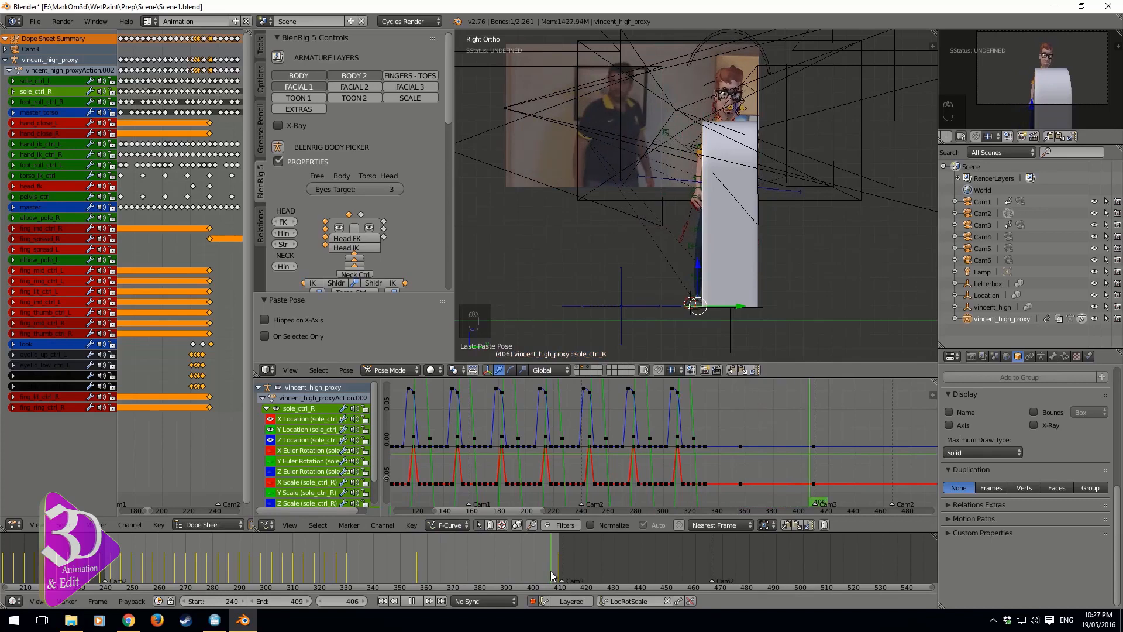
{"action": "left_click_drag", "start_coordinate": [497, 576], "coordinate": [468, 583]}
{"action": "key", "text": "Right"}
{"action": "key", "text": "Right"}
{"action": "key", "text": "Right"}
{"action": "key", "text": "Right"}
{"action": "key", "text": "Right"}
{"action": "key", "text": "Right"}
{"action": "key", "text": "Right"}
{"action": "key", "text": "Right"}
{"action": "key", "text": "Right"}
{"action": "key", "text": "Right"}
{"action": "key", "text": "Right"}
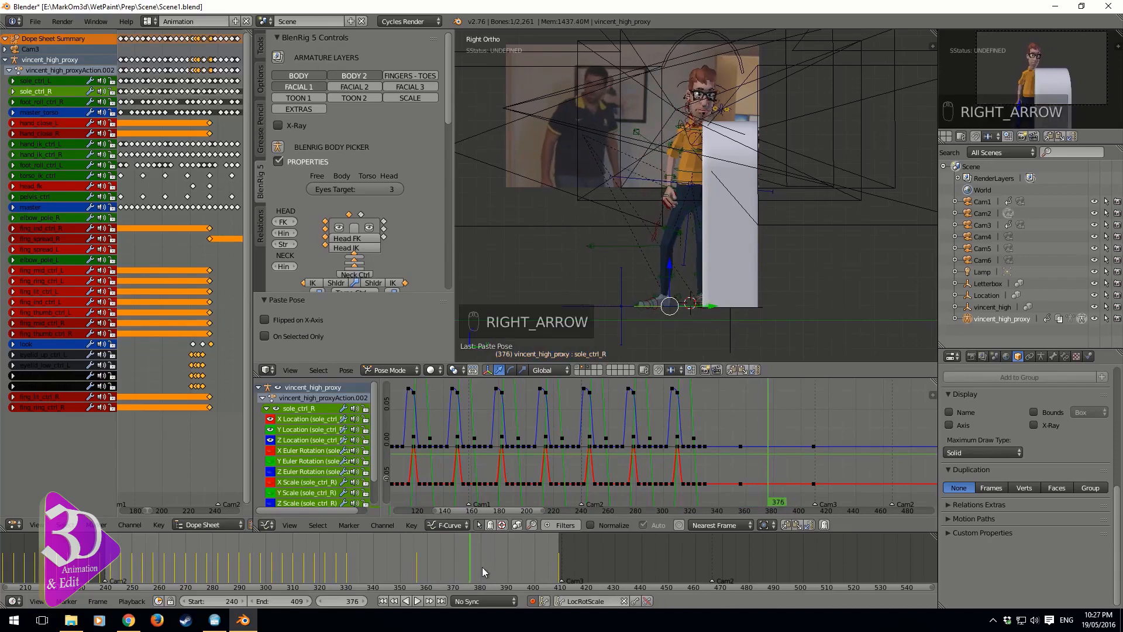
{"action": "key", "text": "Left"}
{"action": "key", "text": "Left"}
{"action": "key", "text": "Left"}
{"action": "key", "text": "Left"}
{"action": "key", "text": "Left"}
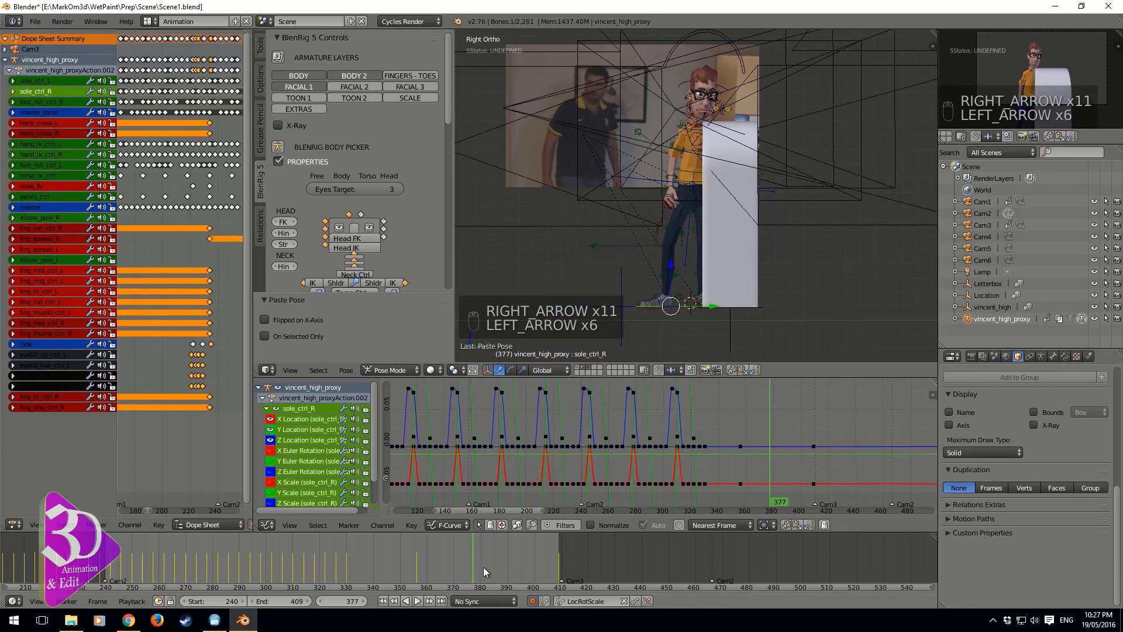
At frame 377, move sole_ctrl_R 0.025 along the Y axis, rotate it 47.969° about global Z, and keyframe it
{"action": "key", "text": "Left"}
{"action": "right_click_drag", "start_coordinate": [713, 310], "coordinate": [717, 308]}
{"action": "key", "text": "r"}
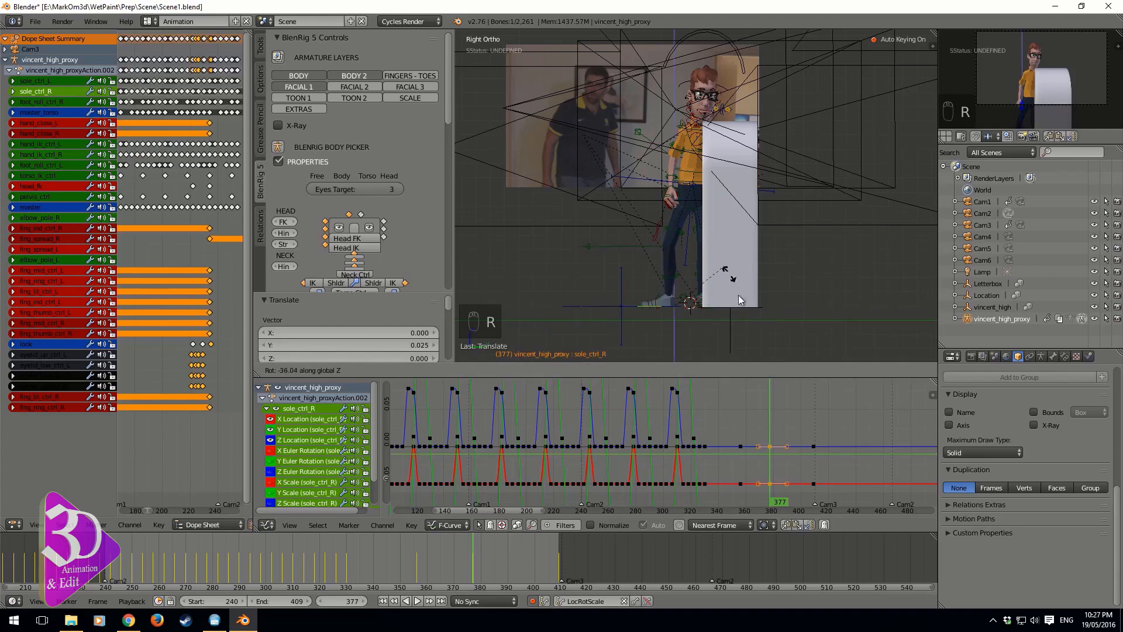
{"action": "left_click", "coordinate": [711, 345]}
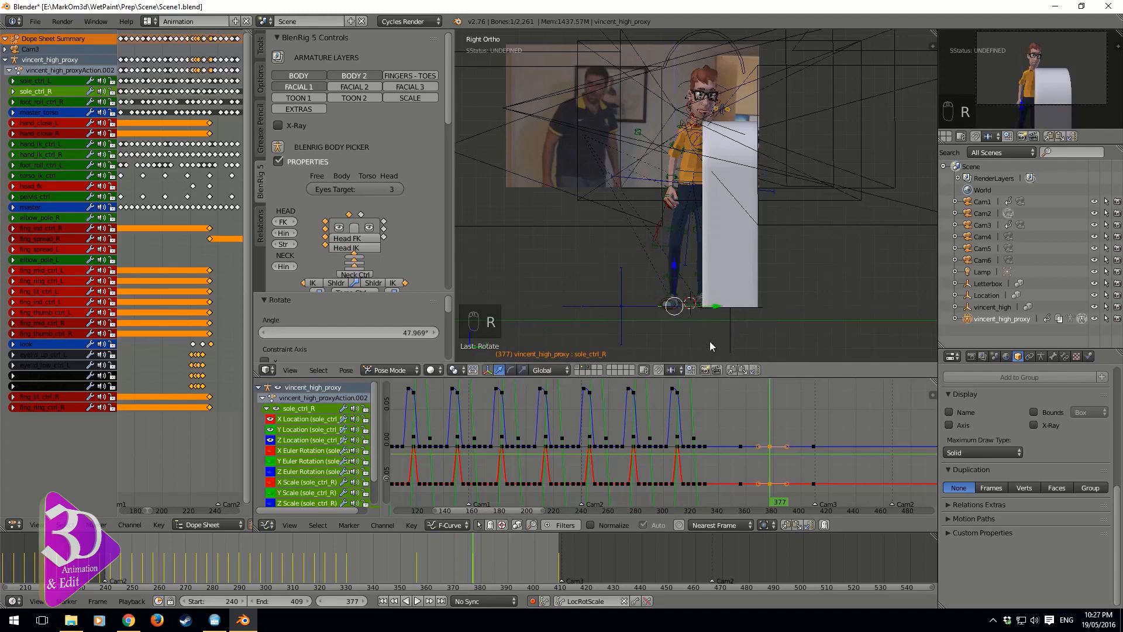
{"action": "key", "text": "i"}
Raise the right foot's sole_ctrl_R bone by 0.029 along the Z axis at frame 372
{"action": "left_click", "coordinate": [461, 560]}
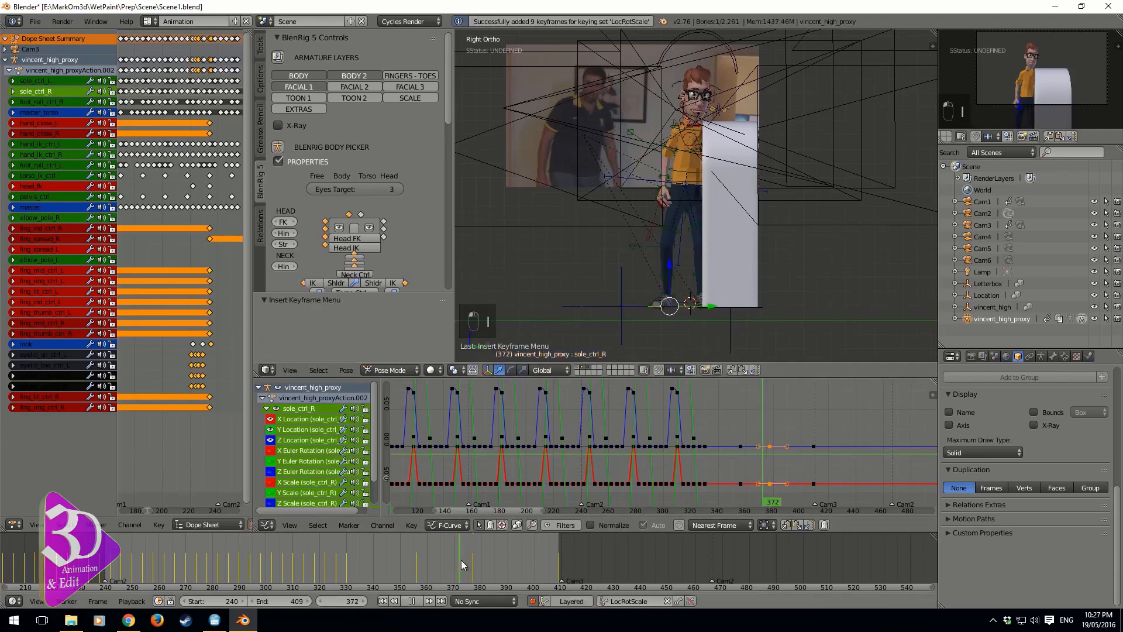
{"action": "key", "text": "g"}
{"action": "key", "text": "z"}
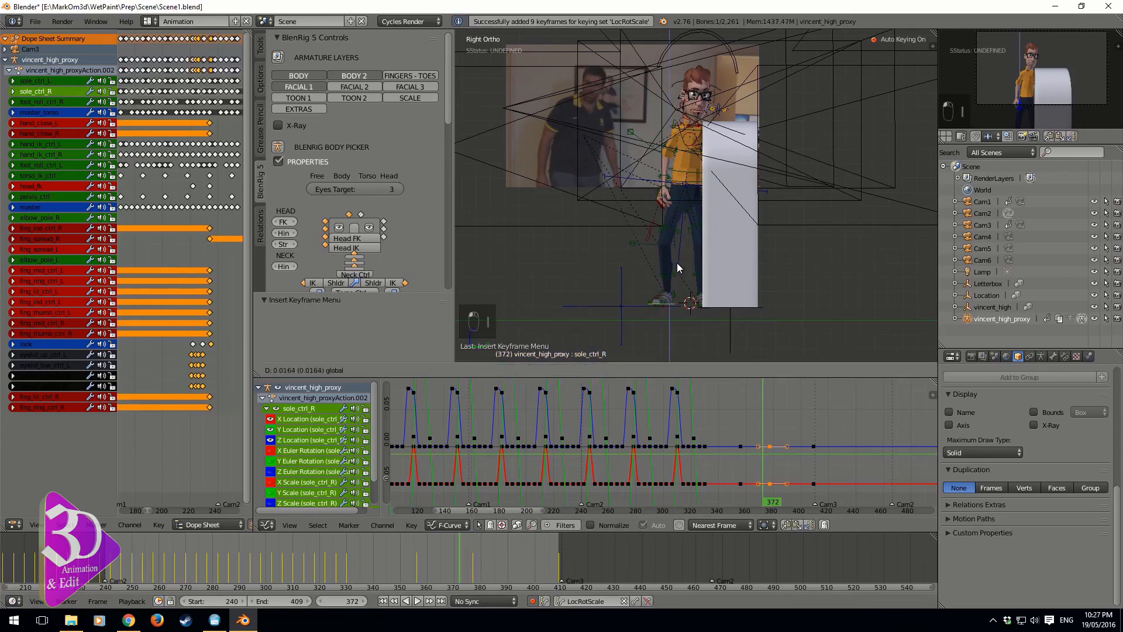
{"action": "left_click", "coordinate": [675, 261]}
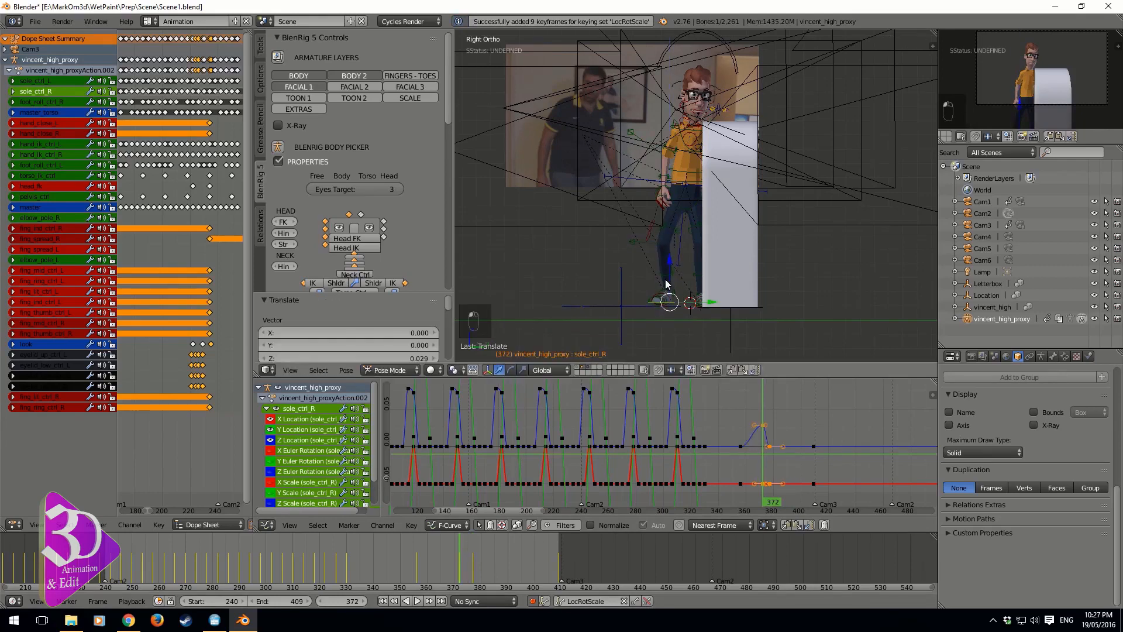
Check the right foot's motion between frames 356 and 362, and copy the sole_ctrl_R pose at frame 356
{"action": "left_click", "coordinate": [440, 571]}
{"action": "left_click", "coordinate": [426, 570]}
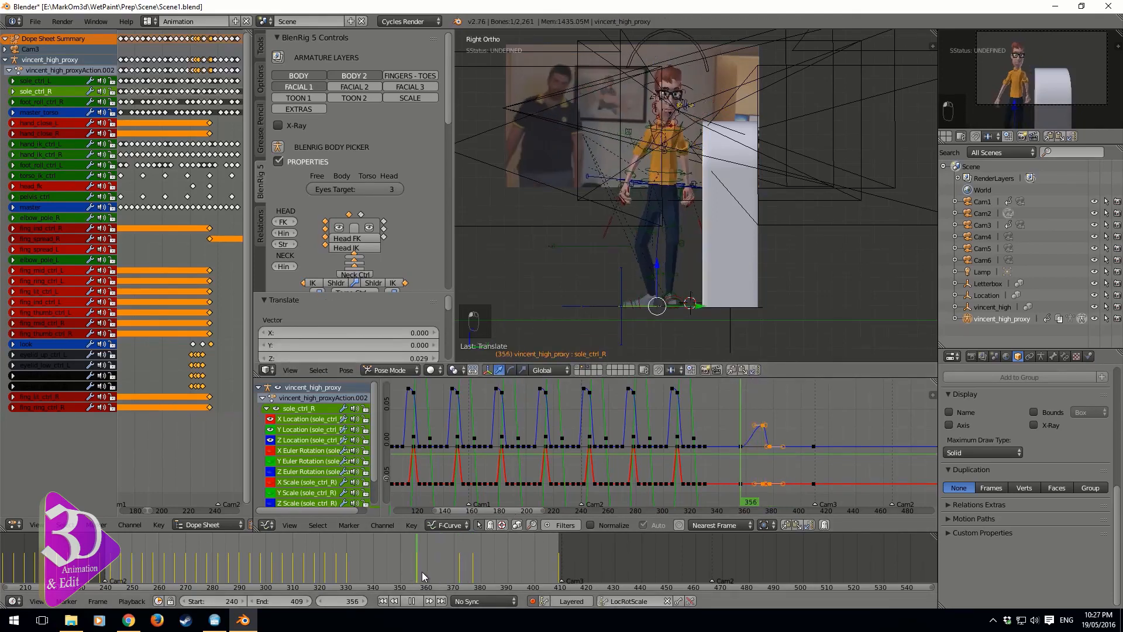
{"action": "mouse_move", "coordinate": [437, 572]}
{"action": "left_mouse_down"}
{"action": "mouse_move", "coordinate": [458, 570]}
{"action": "mouse_move", "coordinate": [417, 571]}
{"action": "left_mouse_up"}
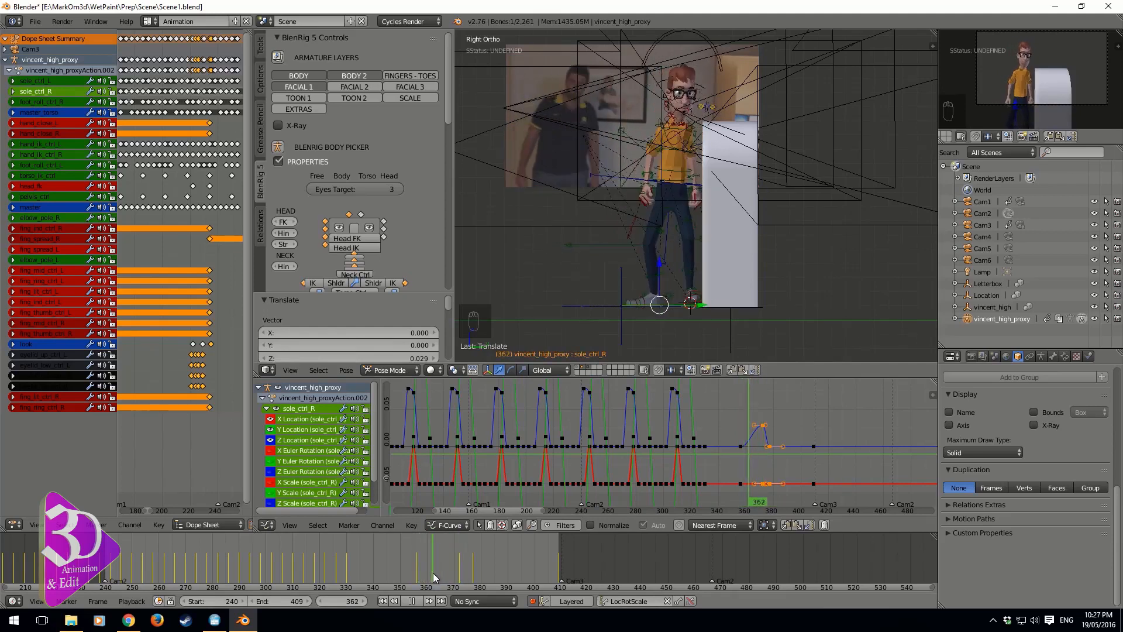
{"action": "key", "text": "alt+a"}
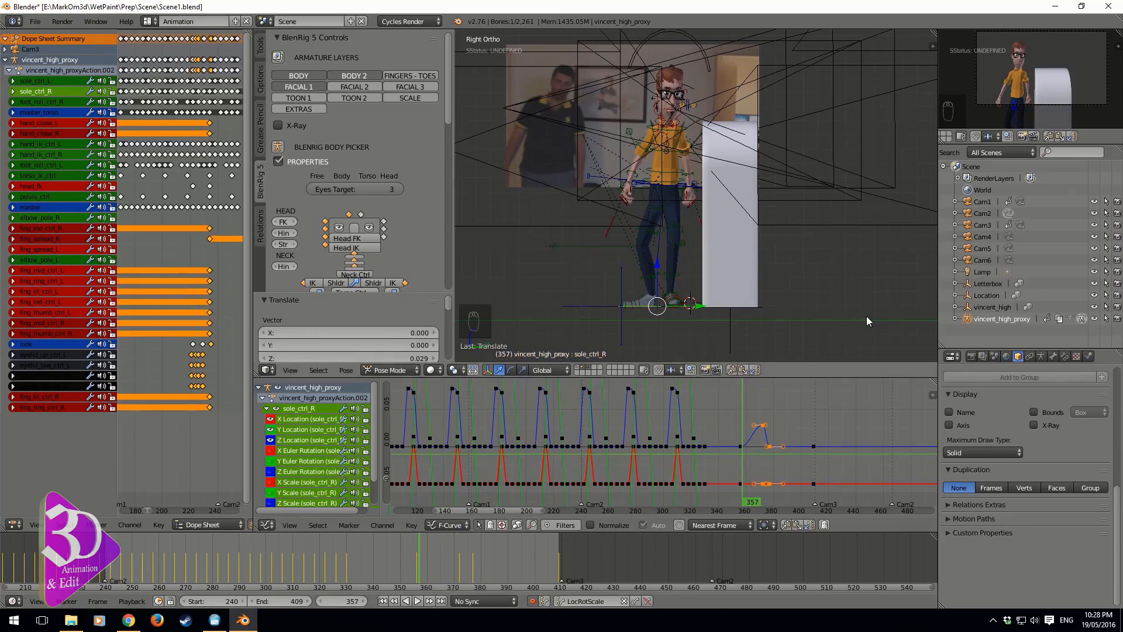
{"action": "key", "text": "Left"}
{"action": "left_click", "coordinate": [732, 370]}
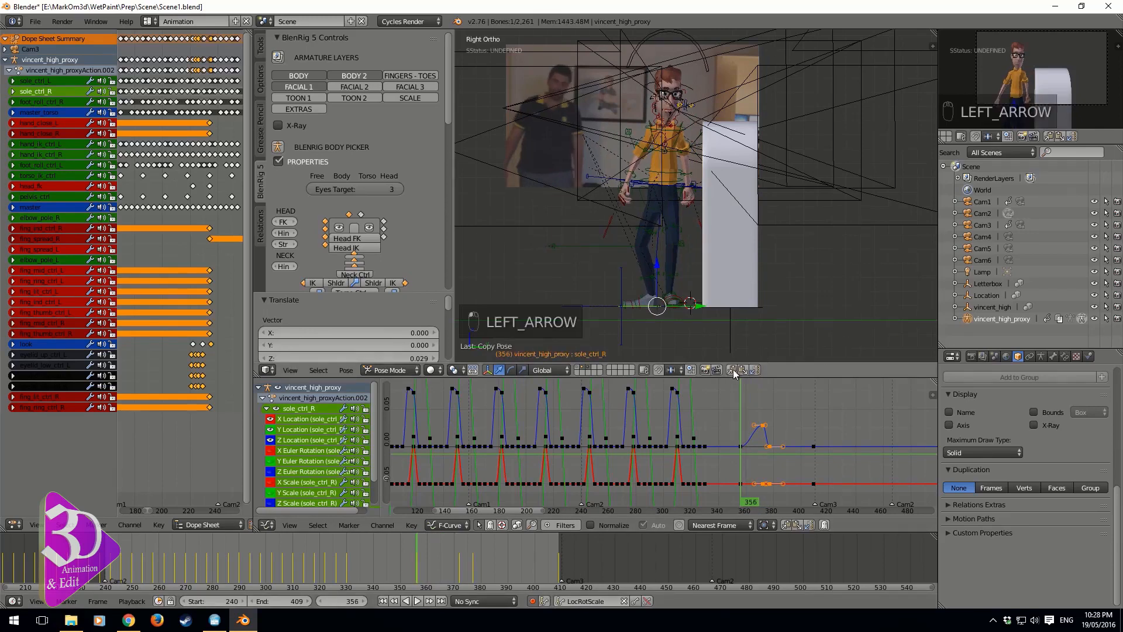
Paste the copied pose onto sole_ctrl_R at frame 367
{"action": "left_click", "coordinate": [436, 560]}
{"action": "key", "text": "Right"}
{"action": "key", "text": "Right"}
{"action": "key", "text": "Right"}
{"action": "key", "text": "Right"}
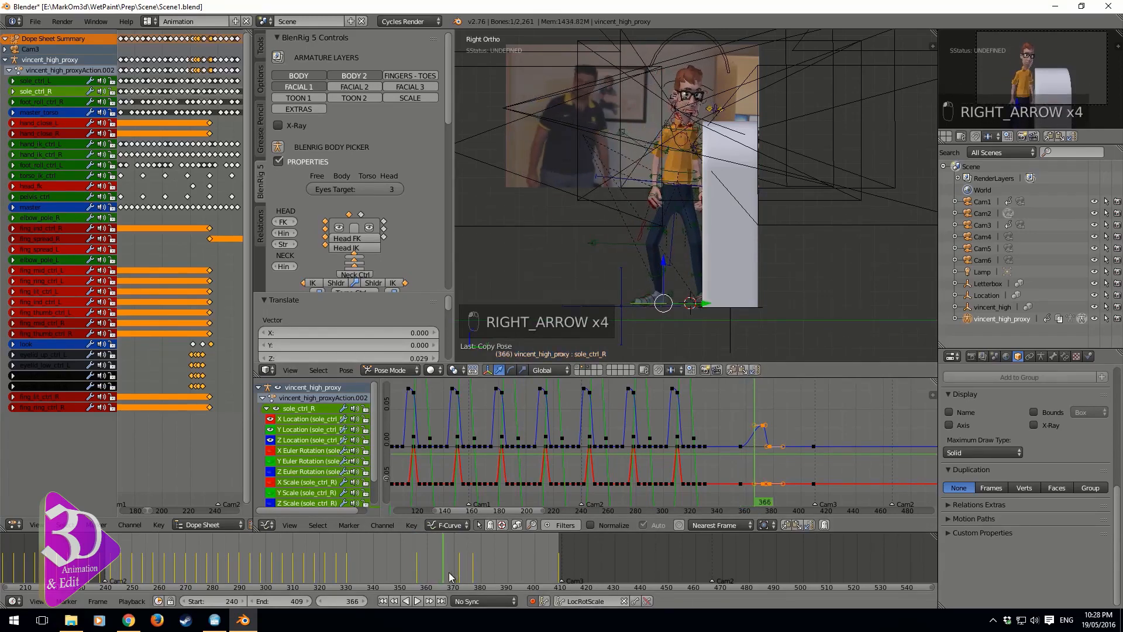
{"action": "key", "text": "Right"}
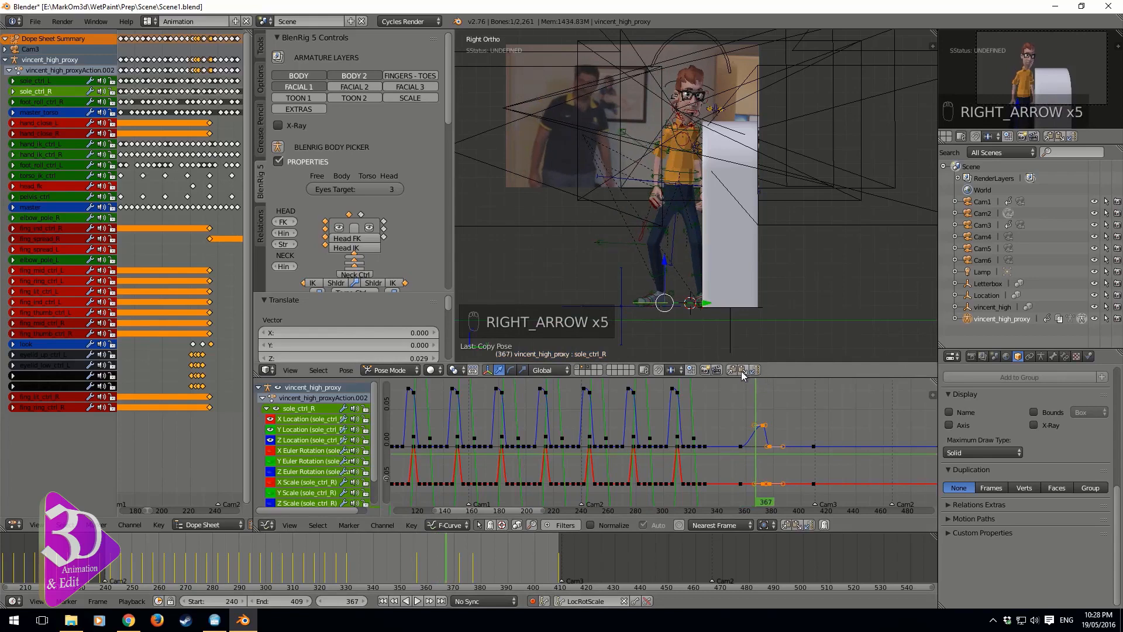
{"action": "left_click", "coordinate": [742, 371]}
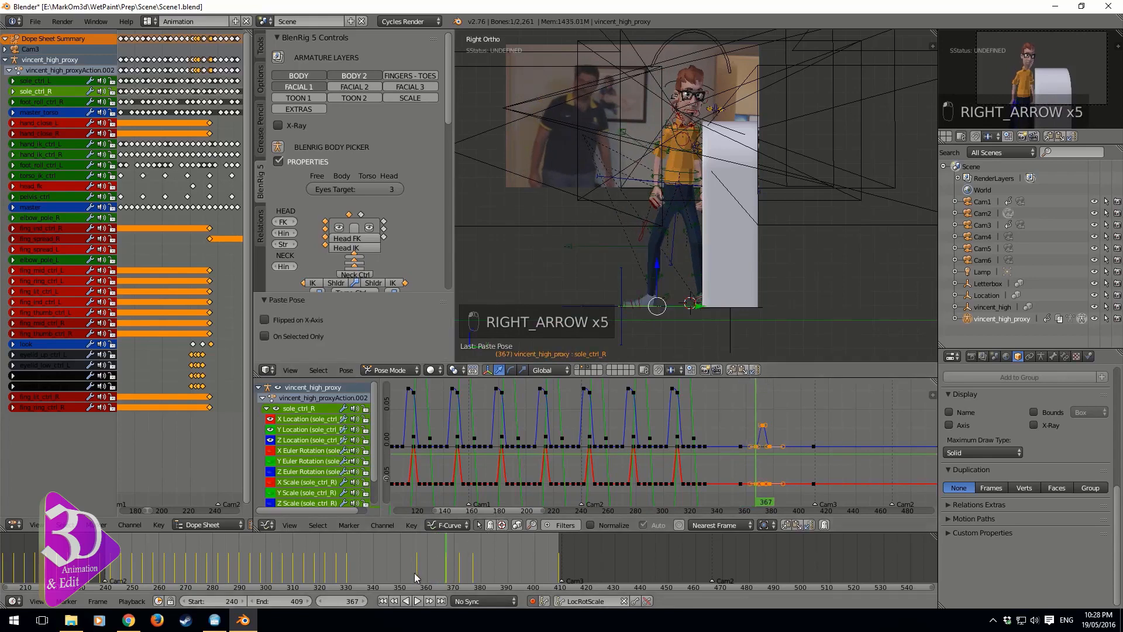
Play back the right foot's step and copy the sole_ctrl_R pose from its keyframe at frame 377
{"action": "key", "text": "alt+a"}
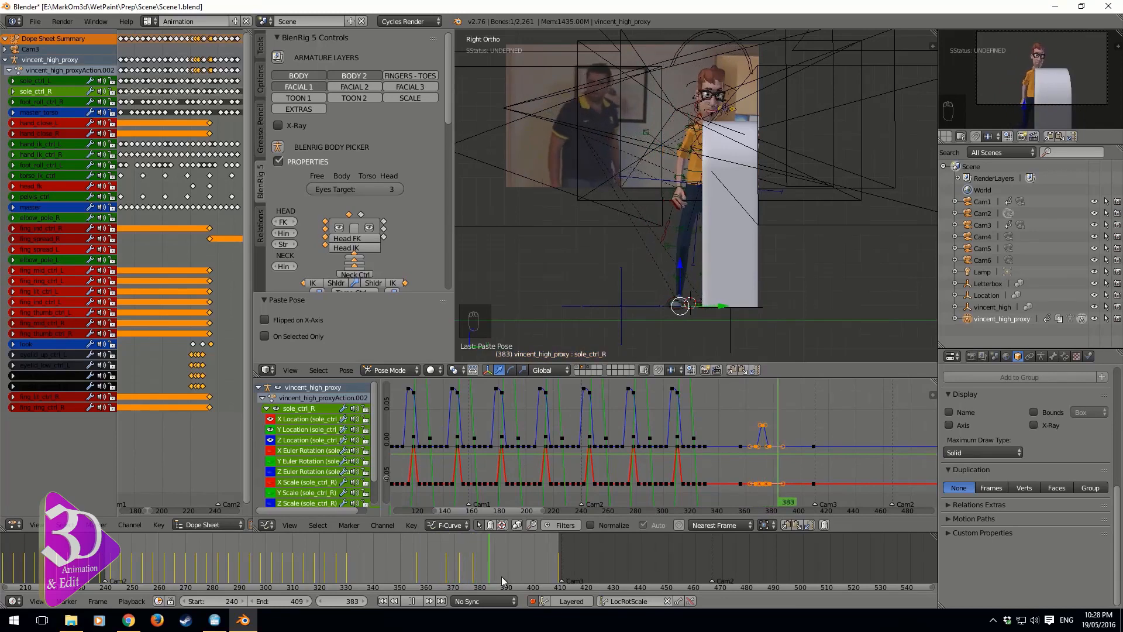
{"action": "key", "text": "alt+a"}
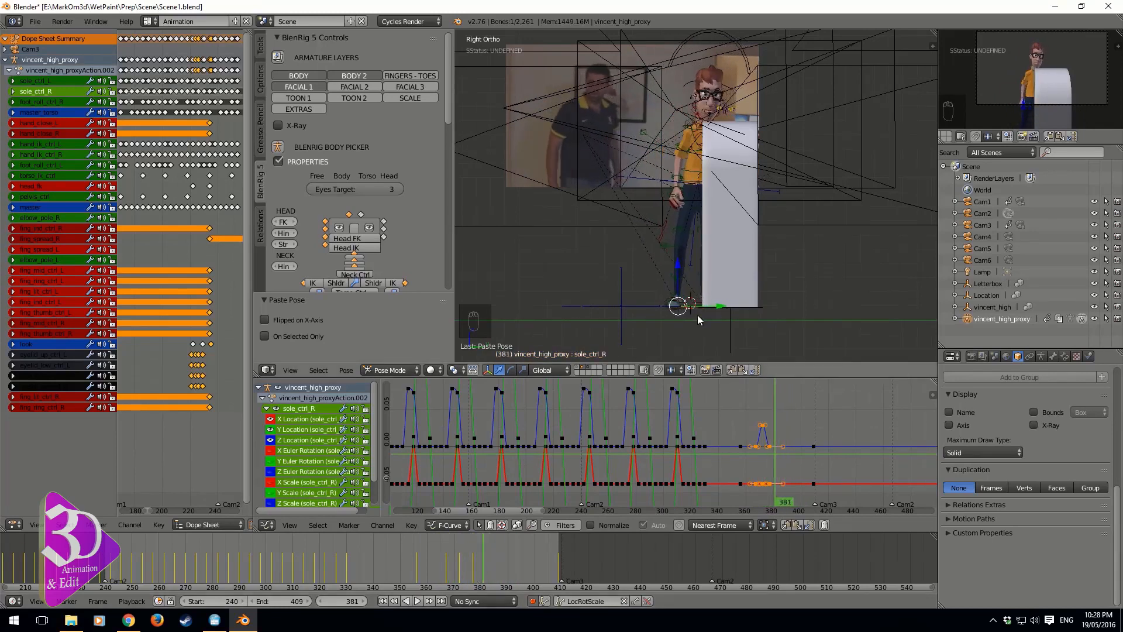
{"action": "scroll", "coordinate": [710, 307], "scroll_direction": "up", "scroll_amount": 3}
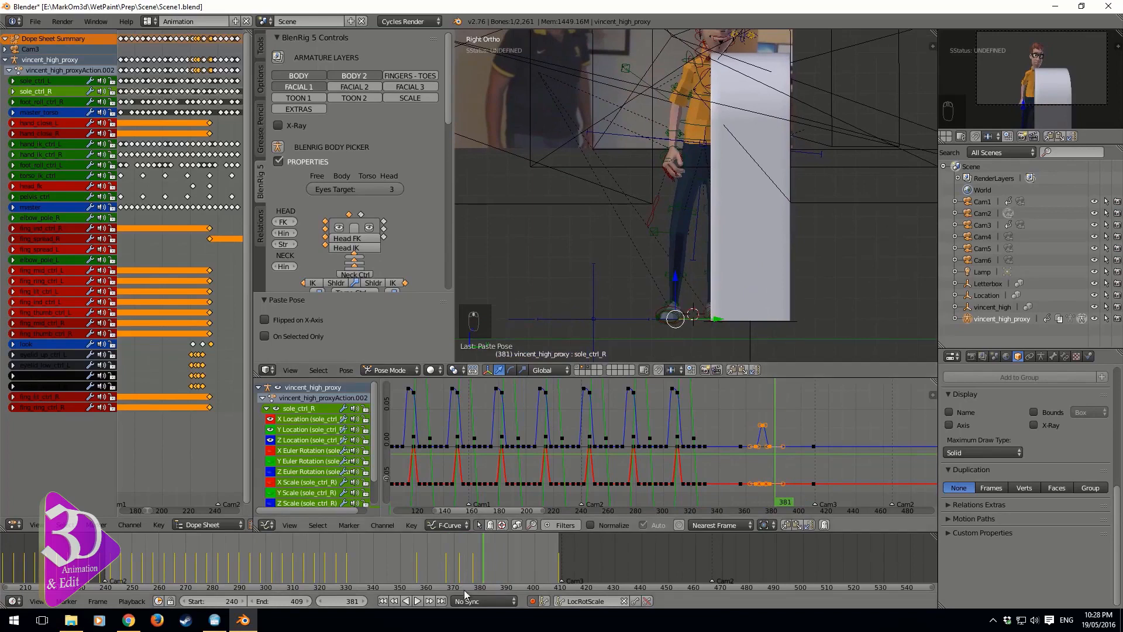
{"action": "left_click_drag", "start_coordinate": [440, 574], "coordinate": [472, 569]}
{"action": "key", "text": "Down"}
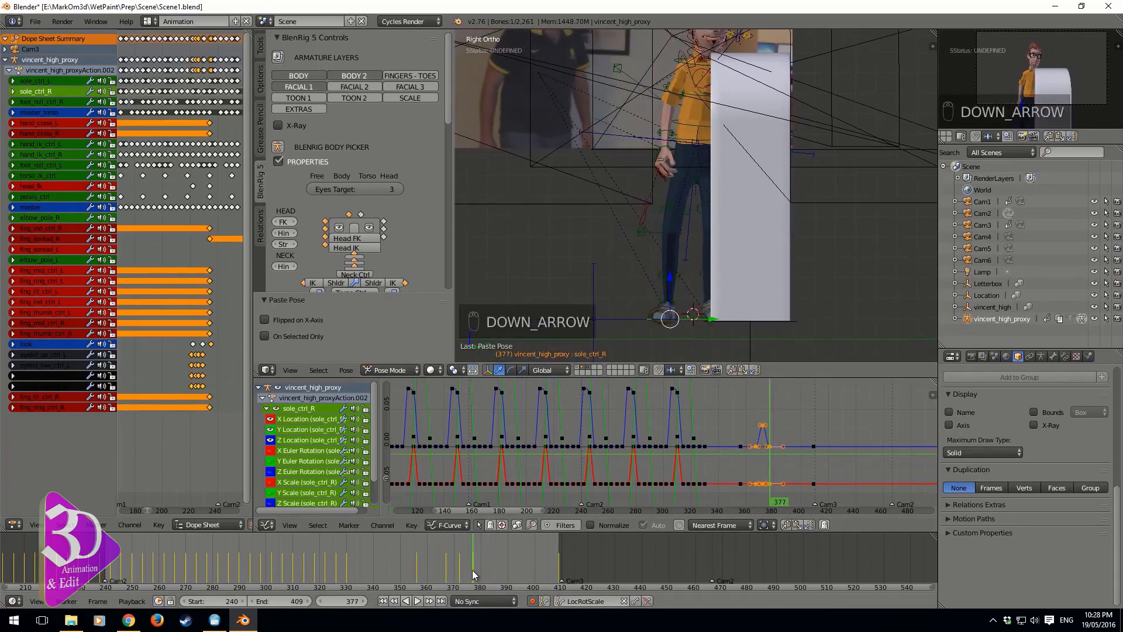
{"action": "key", "text": "ctrl+c"}
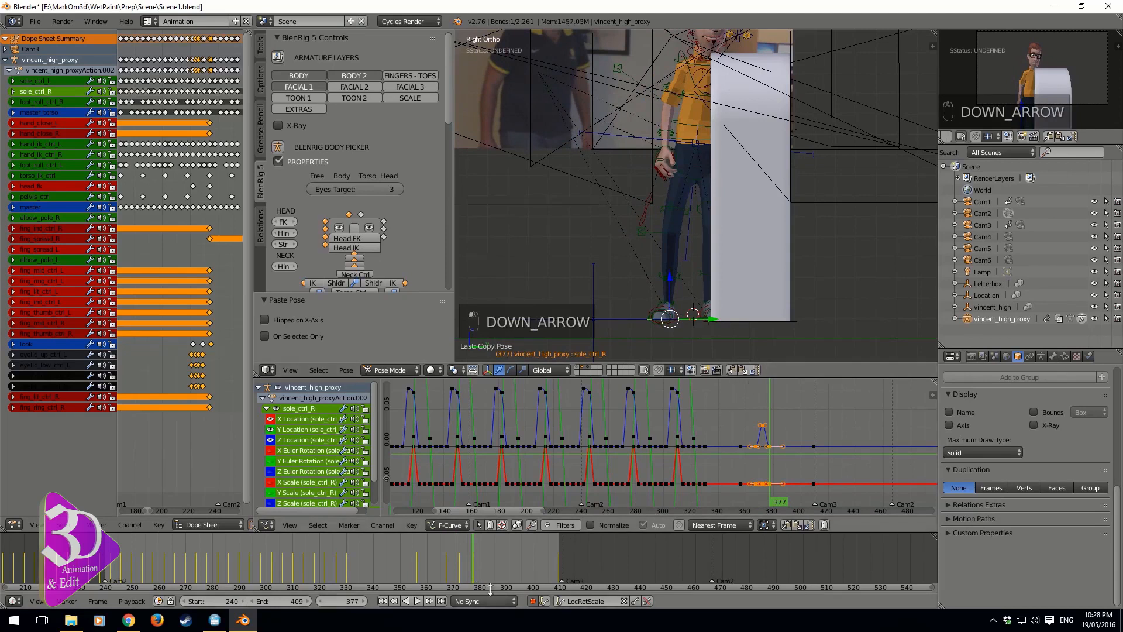
Paste the copied sole_ctrl_R pose at frame 396 and play back the movement
{"action": "key", "text": "alt+a"}
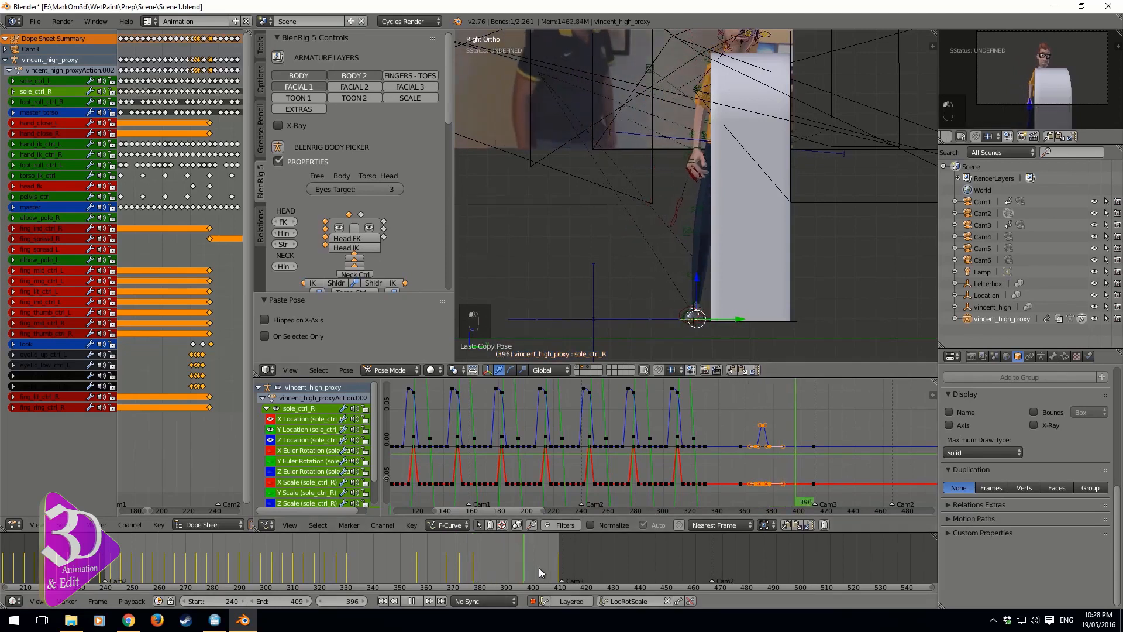
{"action": "left_click_drag", "start_coordinate": [542, 567], "coordinate": [524, 568]}
{"action": "key", "text": "alt+a"}
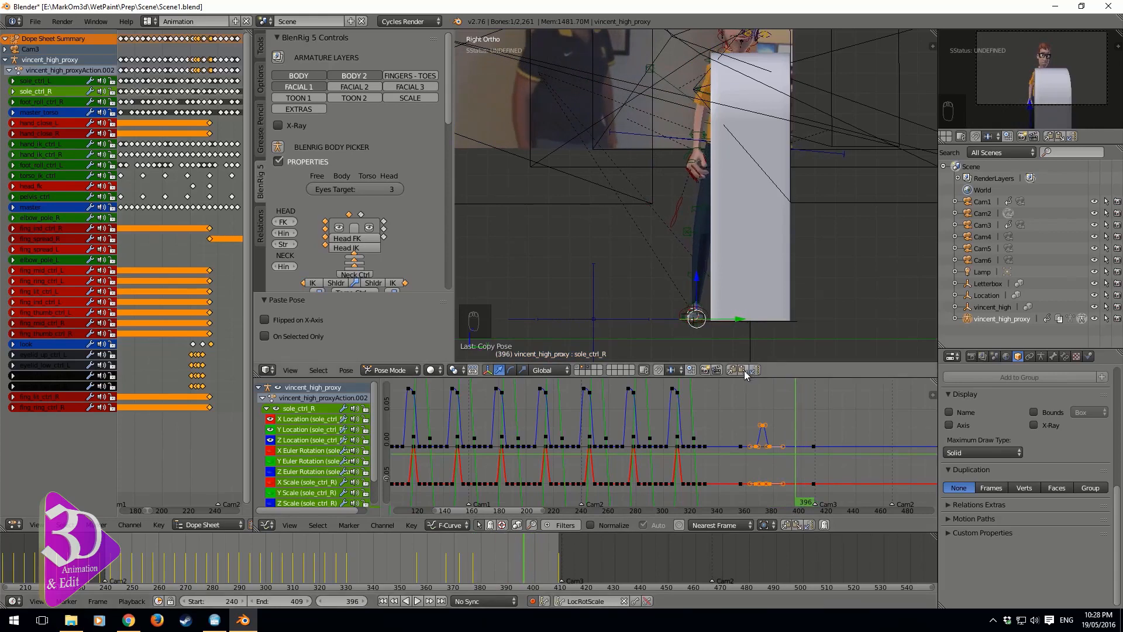
{"action": "left_click", "coordinate": [744, 370]}
{"action": "key", "text": "alt+a"}
{"action": "left_click", "coordinate": [451, 578]}
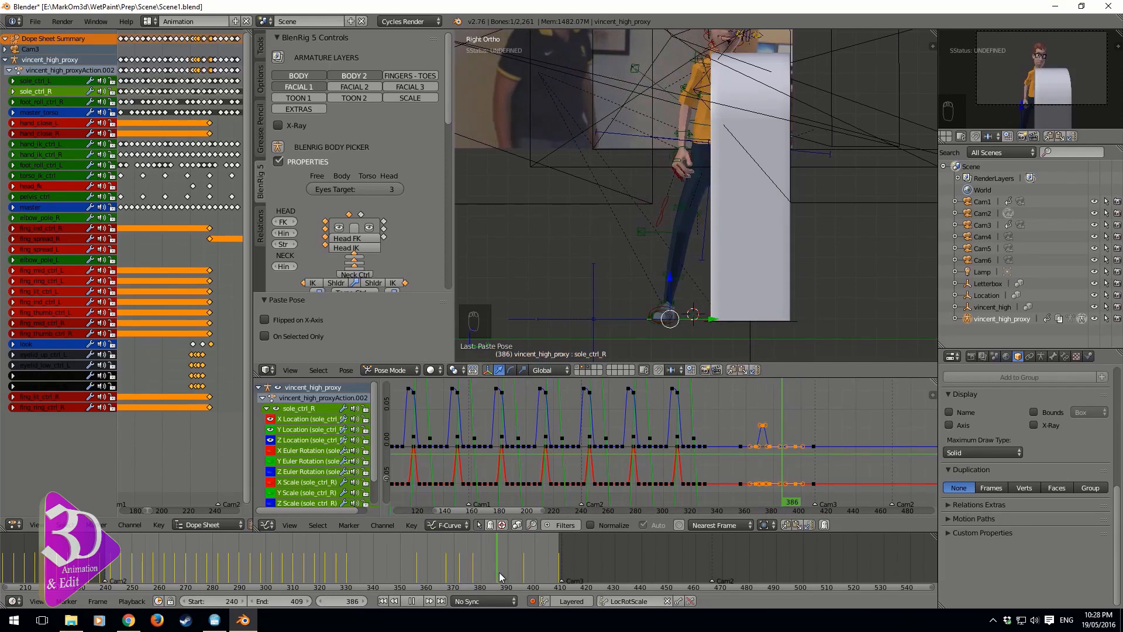
{"action": "key", "text": "alt+a"}
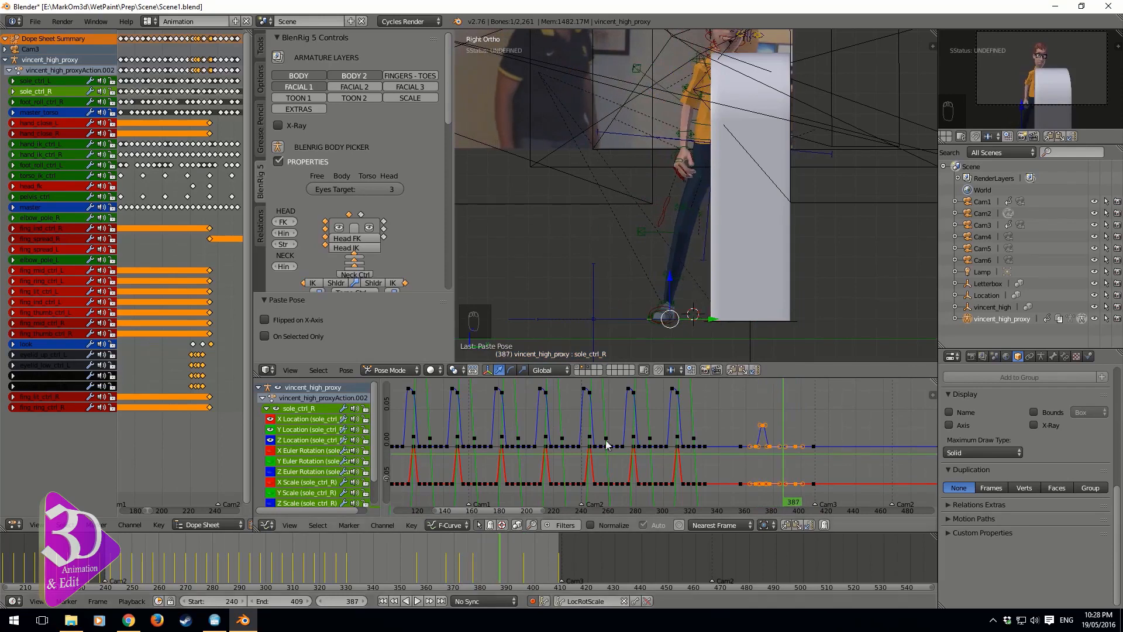
Switch the viewport to wireframe shading and insert a LocRotScale keyframe on the sole_ctrl_L bone at frame 390
{"action": "key", "text": "z"}
{"action": "right_click", "coordinate": [742, 317]}
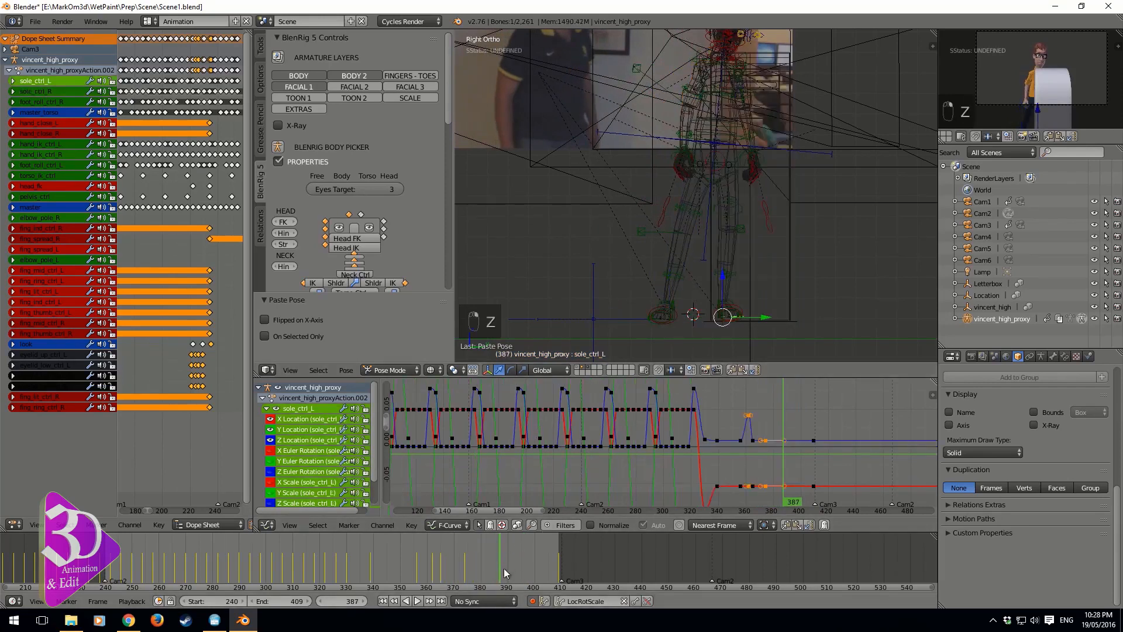
{"action": "left_click_drag", "start_coordinate": [468, 568], "coordinate": [507, 561]}
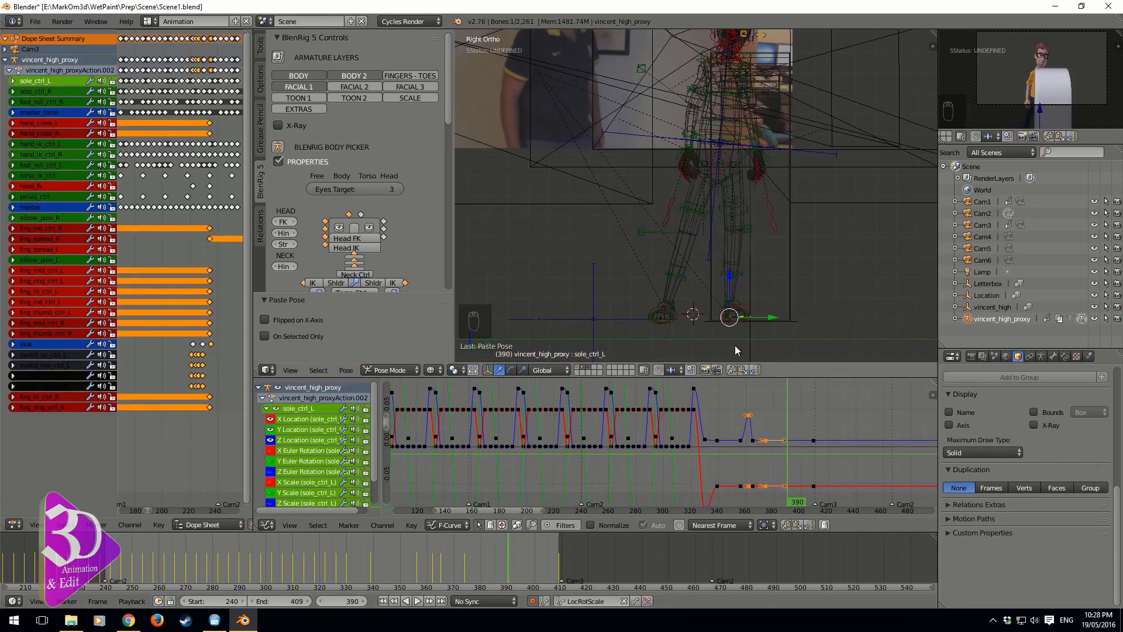
{"action": "key", "text": "i"}
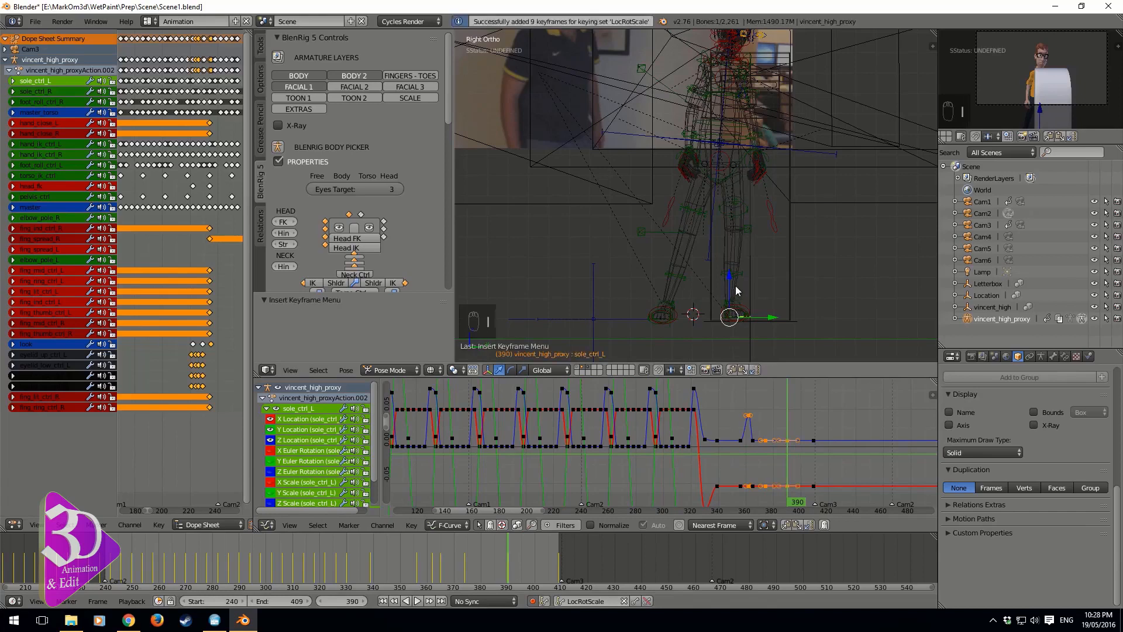
Raise sole_ctrl_L by 0.046 along the Z axis midway between its keys at frames 374 and 390, and play it back
{"action": "left_click", "coordinate": [491, 566]}
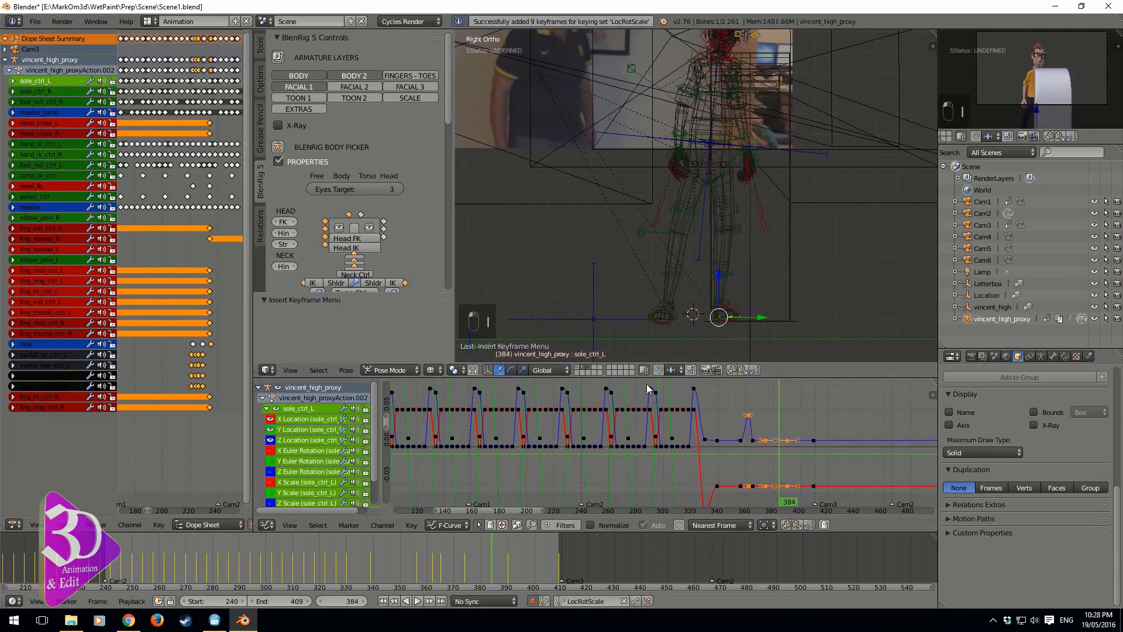
{"action": "left_click", "coordinate": [484, 571]}
{"action": "left_click_drag", "start_coordinate": [714, 284], "coordinate": [715, 261]}
{"action": "left_click", "coordinate": [427, 569]}
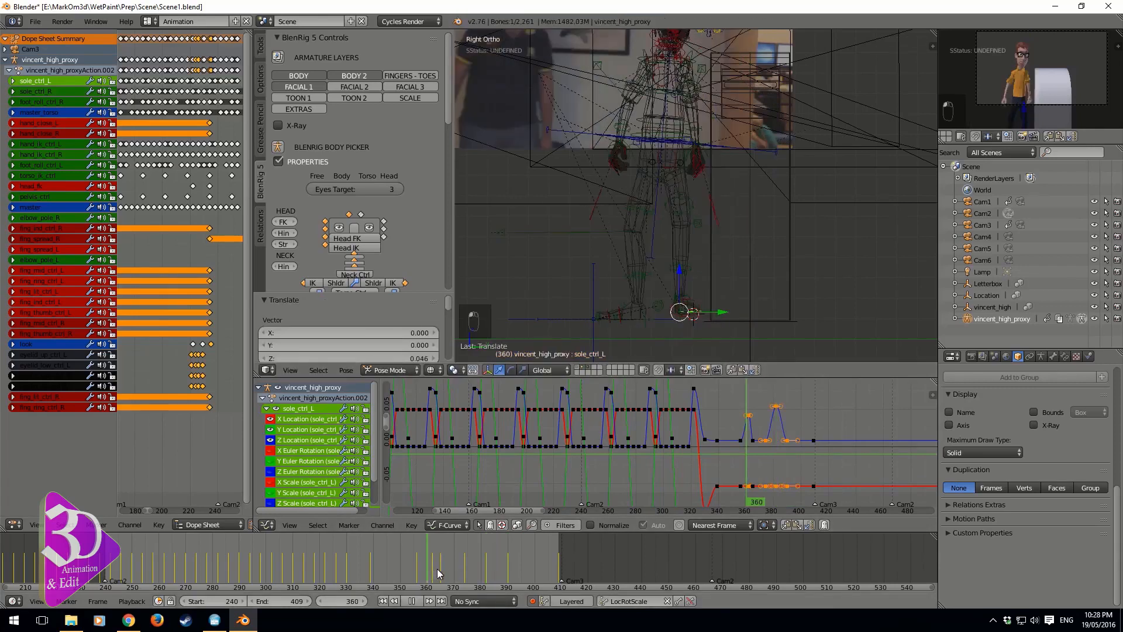
{"action": "key", "text": "alt+a"}
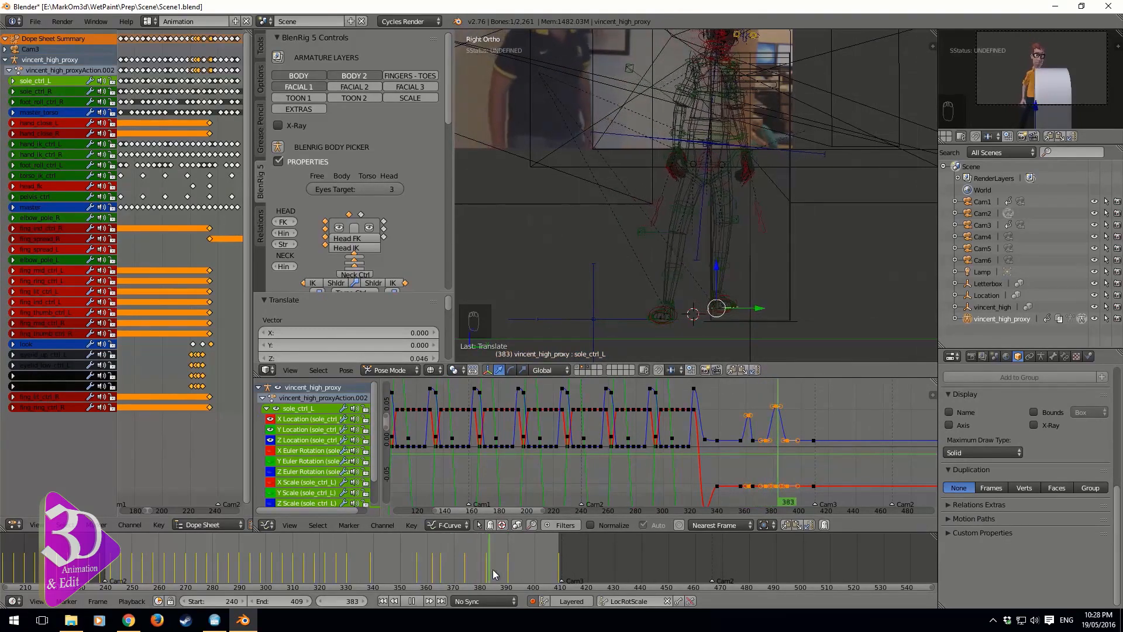
{"action": "key", "text": "alt+a"}
Raise the master_torso bone at frame 372, finishing with a -0.009 adjustment along the Z axis
{"action": "right_click", "coordinate": [781, 146]}
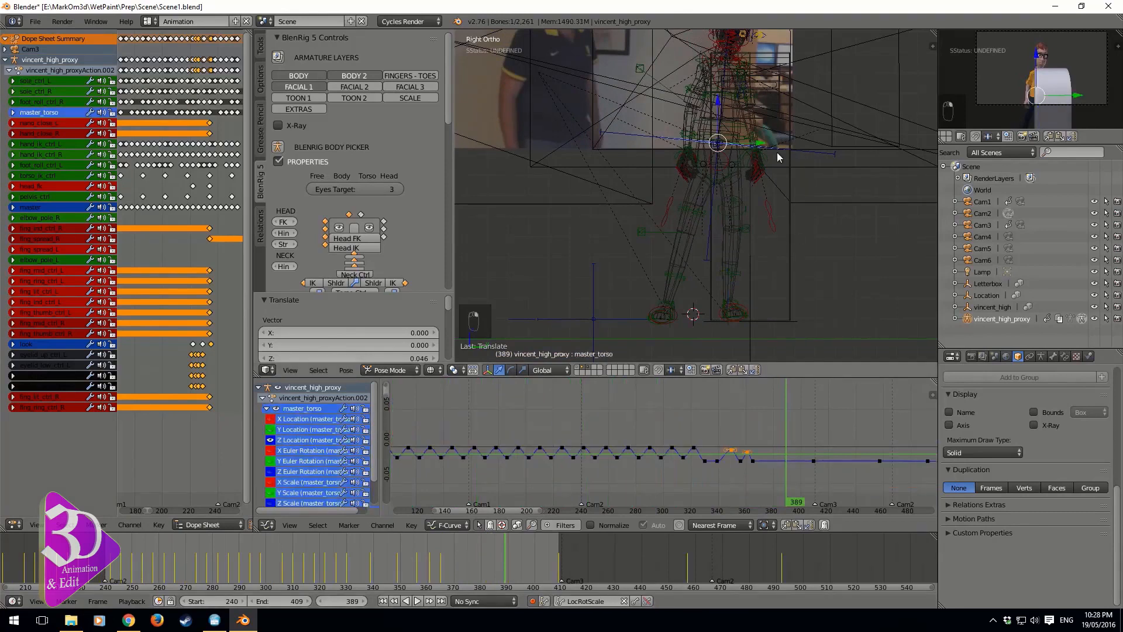
{"action": "right_click", "coordinate": [778, 146]}
{"action": "left_click_drag", "start_coordinate": [497, 563], "coordinate": [459, 578]}
{"action": "key", "text": "alt+a"}
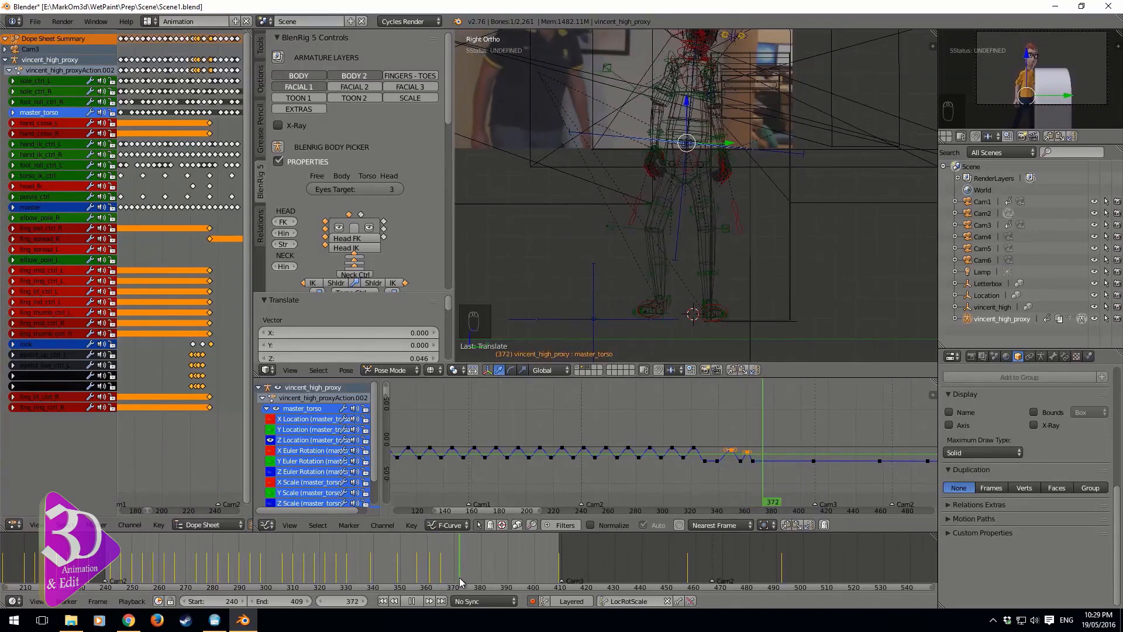
{"action": "left_click_drag", "start_coordinate": [688, 104], "coordinate": [688, 121]}
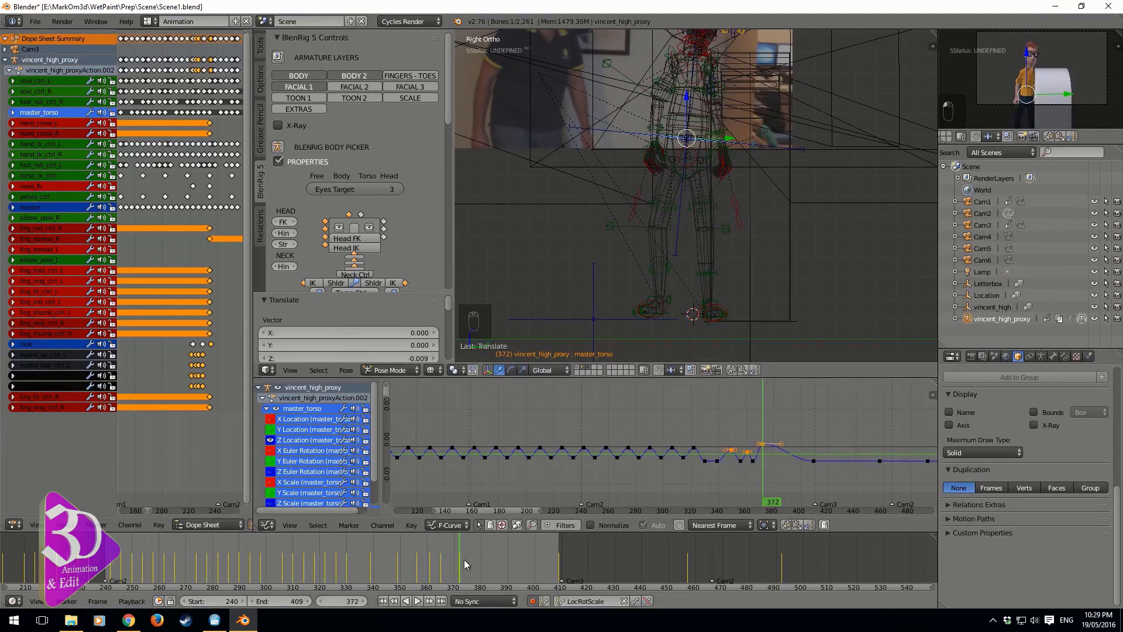
Play back the turn and lower the master_torso bone along the Z axis at frame 376
{"action": "key", "text": "alt+a"}
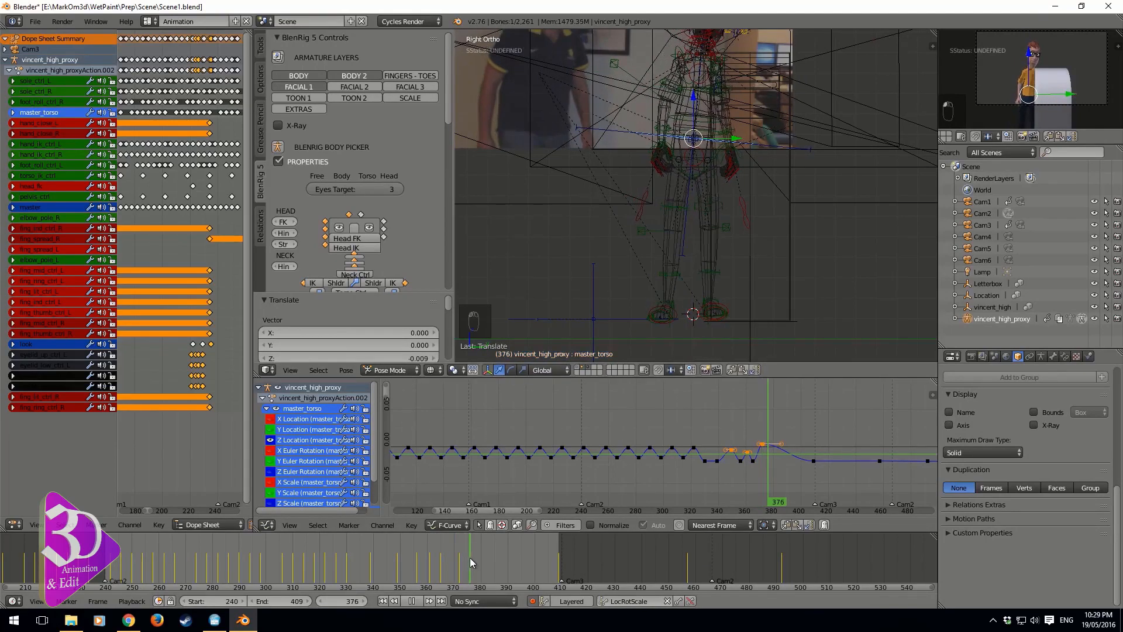
{"action": "left_click_drag", "start_coordinate": [472, 557], "coordinate": [471, 556]}
{"action": "key", "text": "alt+a"}
{"action": "left_click_drag", "start_coordinate": [698, 110], "coordinate": [694, 101]}
{"action": "left_click", "coordinate": [692, 97]}
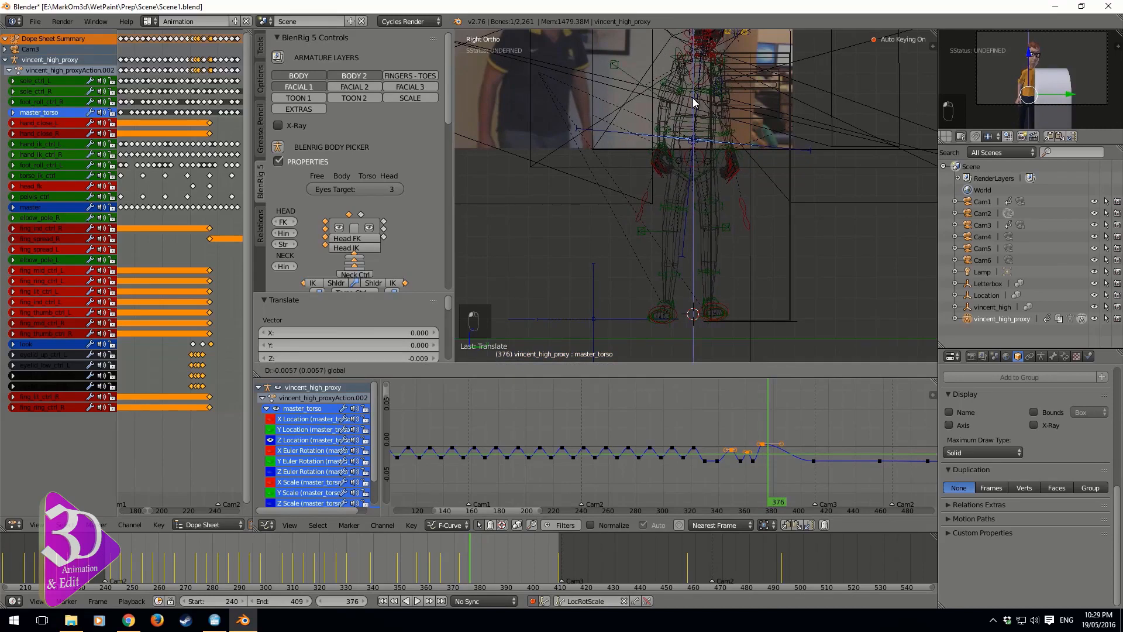
Lower the master_torso bone by 0.011 along the Z axis at frame 383 and play back the movement
{"action": "left_click_drag", "start_coordinate": [464, 556], "coordinate": [487, 561]}
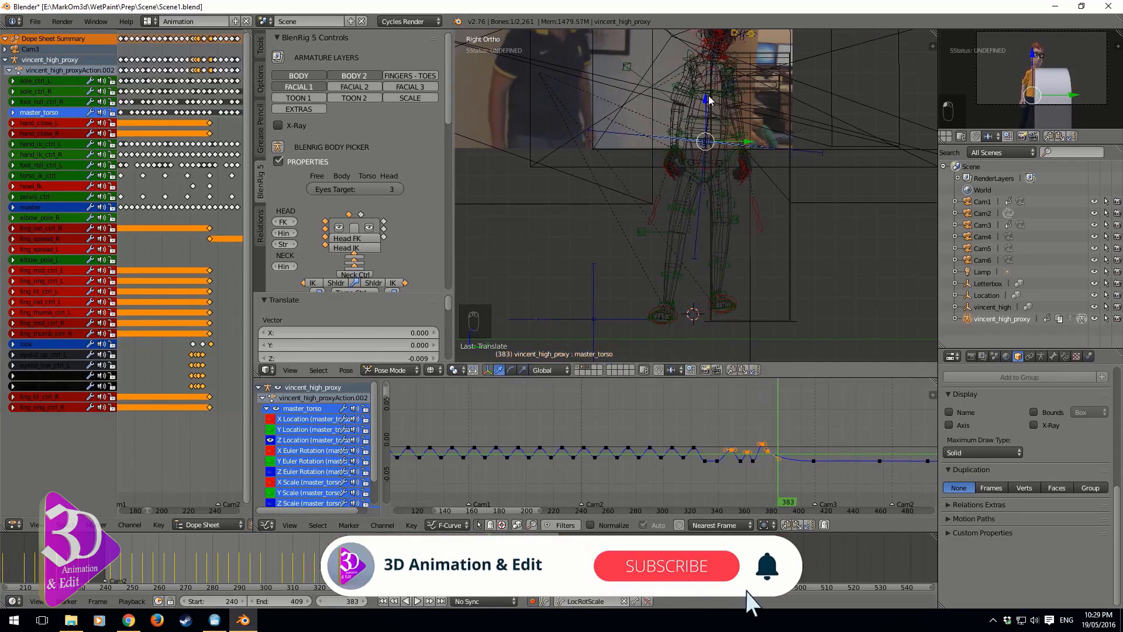
{"action": "key", "text": "g"}
{"action": "key", "text": "z"}
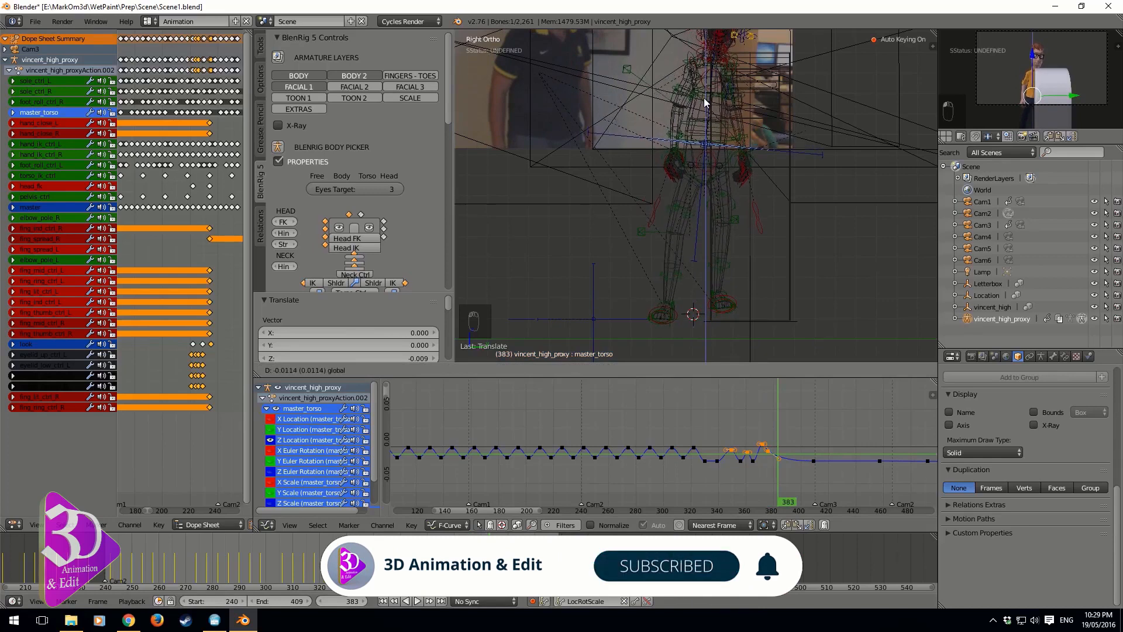
{"action": "left_click", "coordinate": [704, 97]}
{"action": "key", "text": "shift+alt+a"}
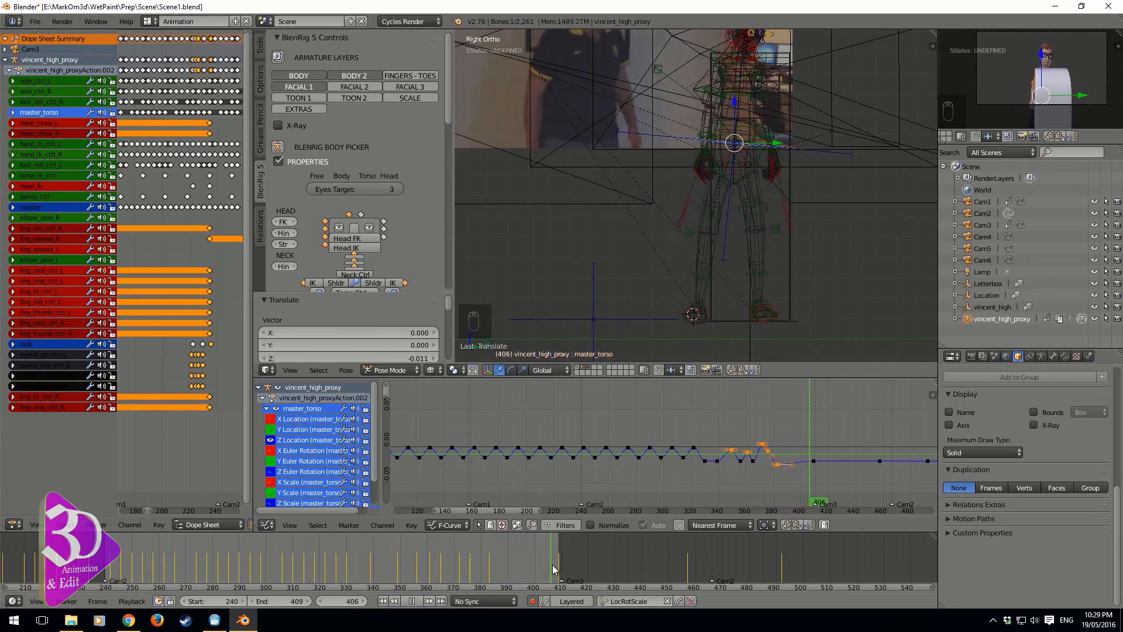
{"action": "key", "text": "alt+a"}
Copy the sole_ctrl_L pose from frame 409, paste it at frame 401, and play back the step
{"action": "right_click", "coordinate": [778, 317]}
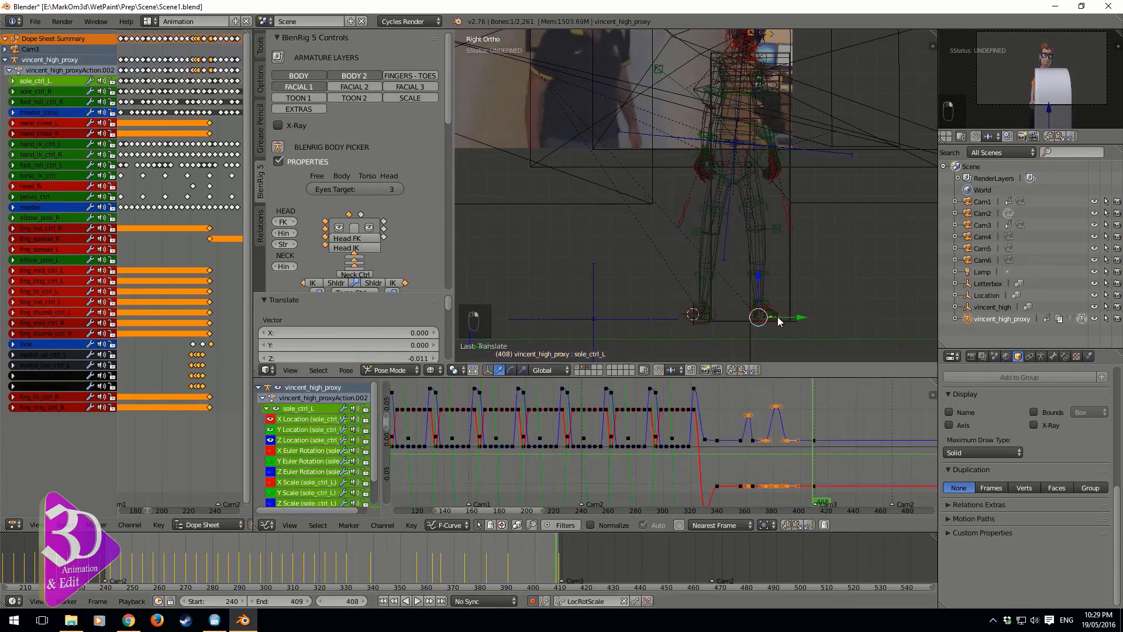
{"action": "middle_click_drag", "start_coordinate": [770, 315], "coordinate": [661, 356]}
{"action": "left_click", "coordinate": [558, 570]}
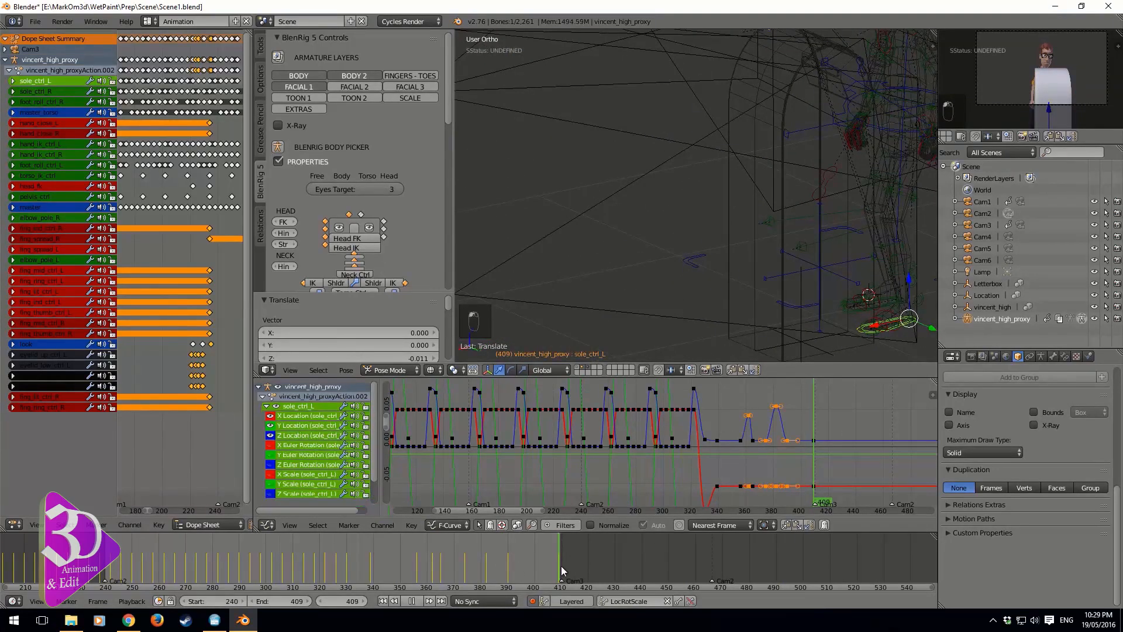
{"action": "key", "text": "KP_3"}
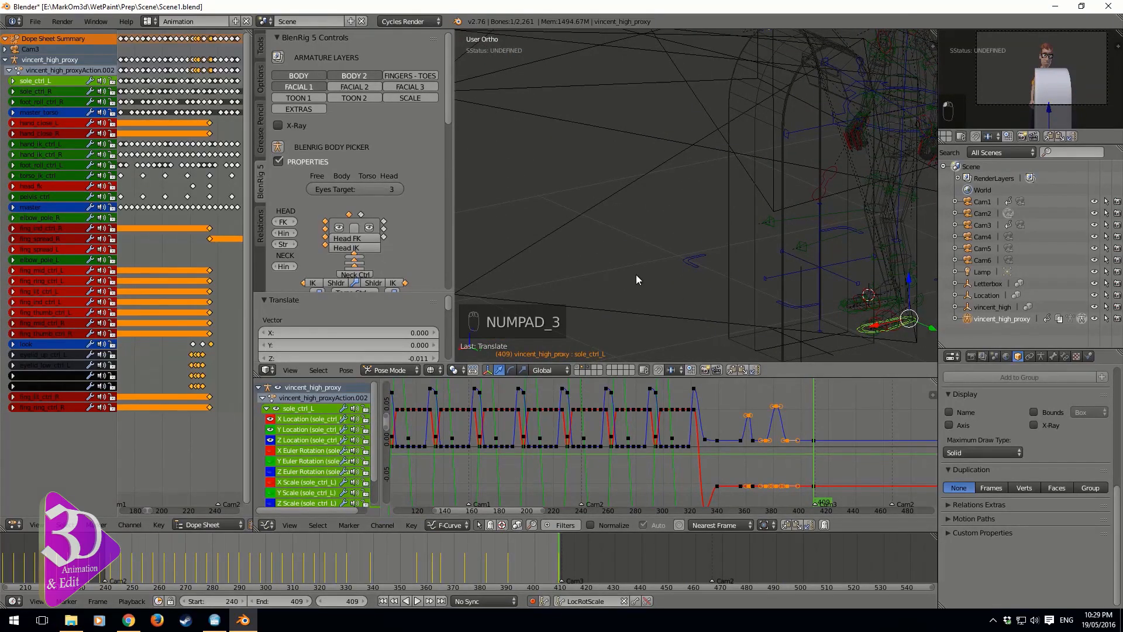
{"action": "key", "text": "KP_3"}
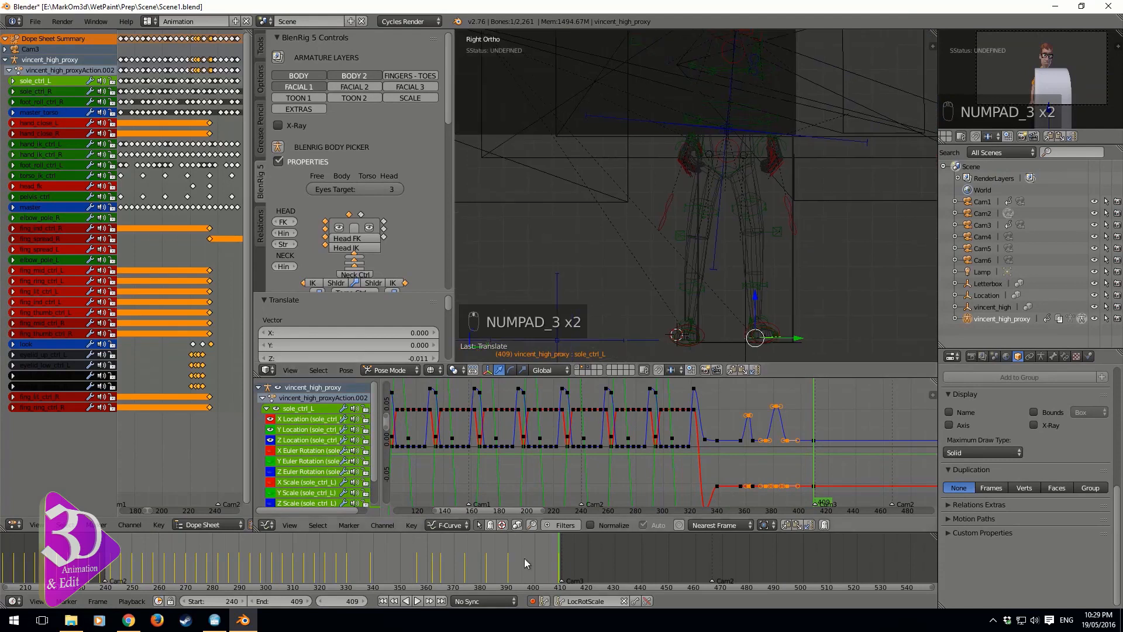
{"action": "key", "text": "ctrl+c"}
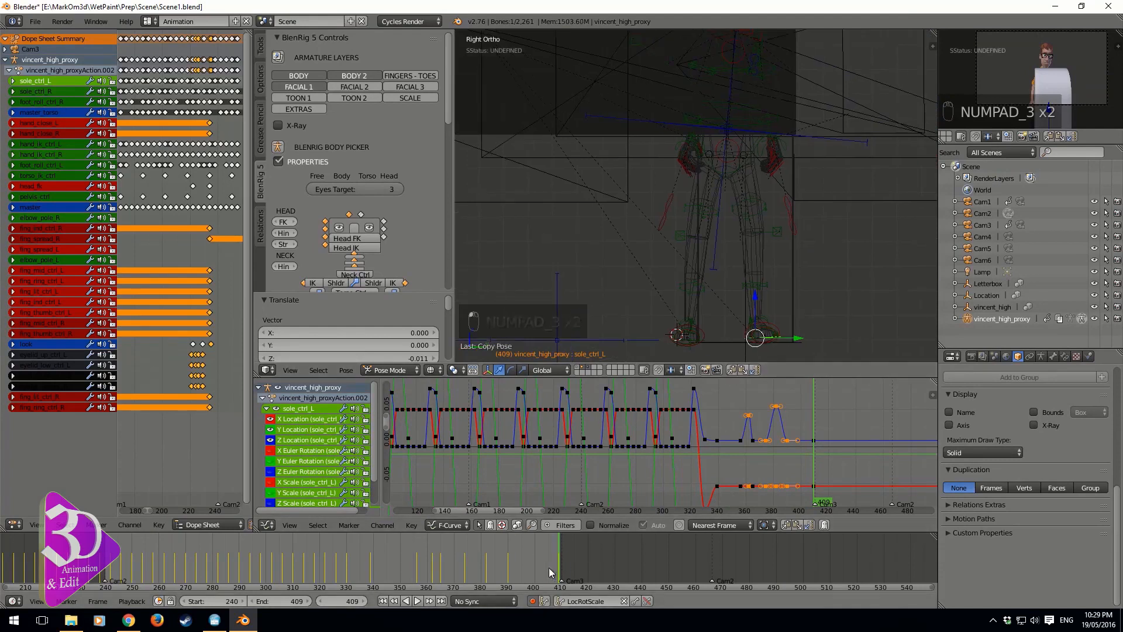
{"action": "key", "text": "Down"}
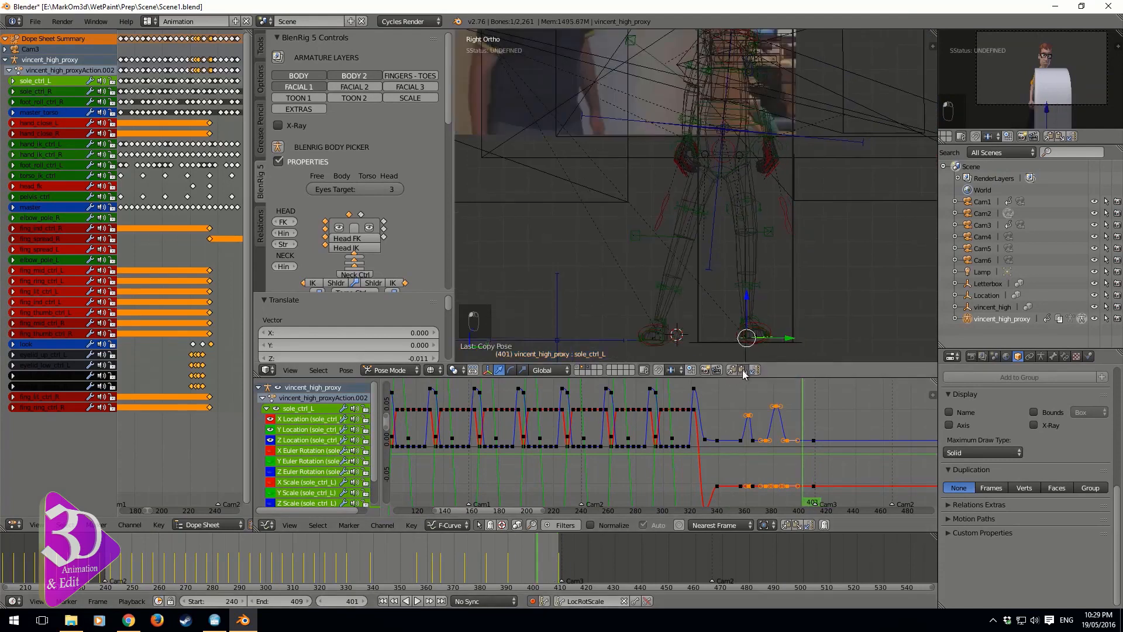
{"action": "key", "text": "ctrl+v"}
{"action": "key", "text": "alt+a"}
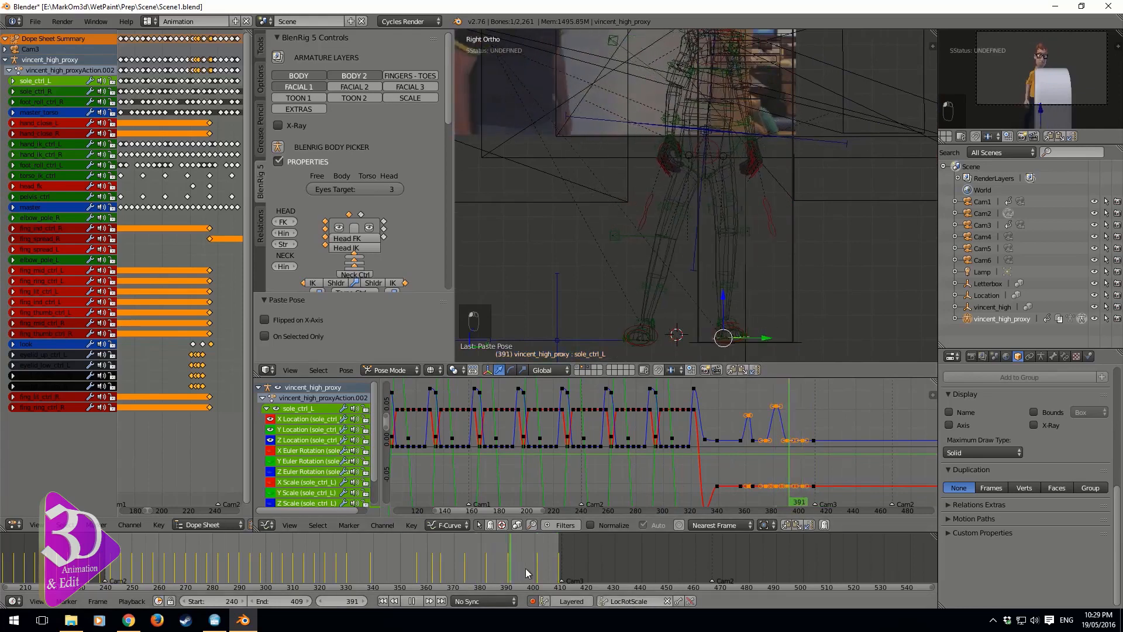
Delete the LocRotScale keyframe of sole_ctrl_L at frame 390 and play back the foot movement
{"action": "left_click_drag", "start_coordinate": [540, 576], "coordinate": [510, 573]}
{"action": "key", "text": "Down"}
{"action": "key", "text": "Up"}
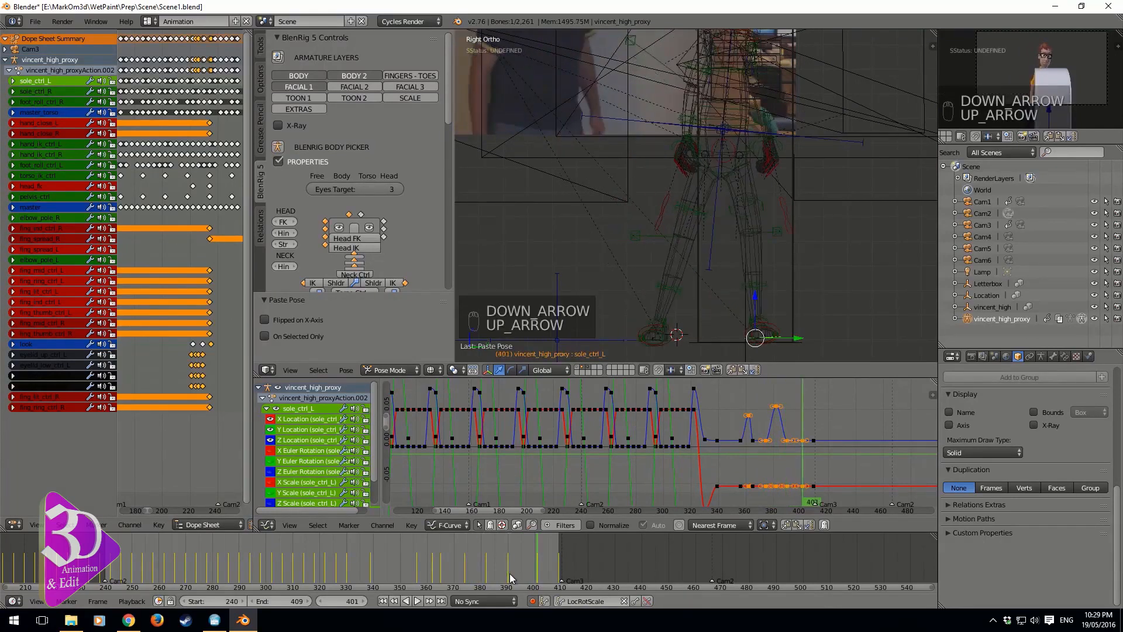
{"action": "key", "text": "Down"}
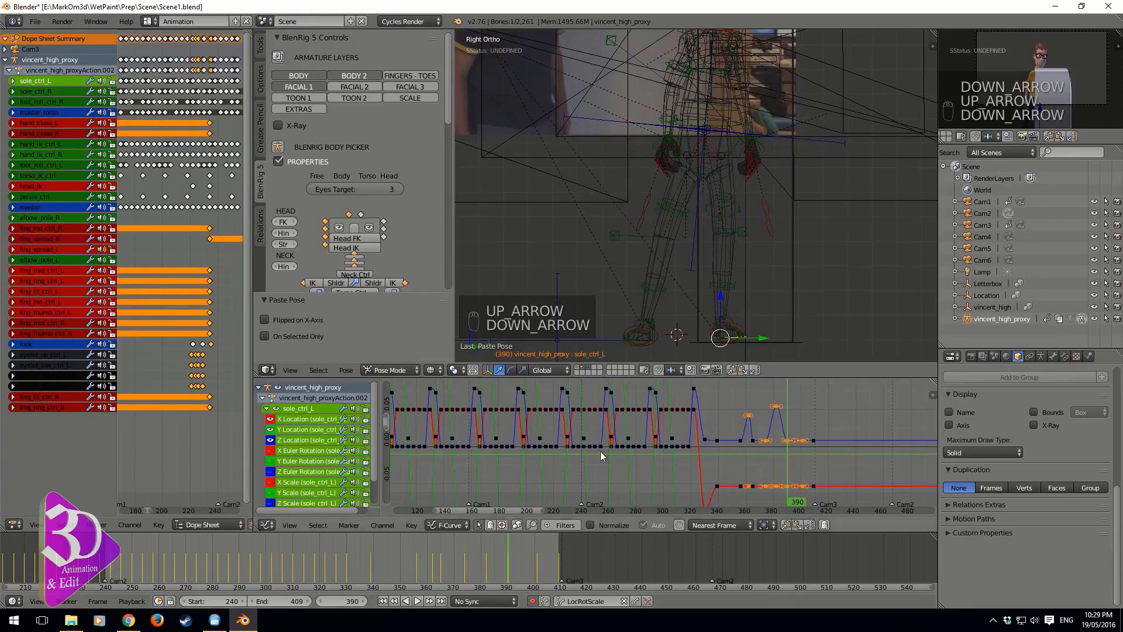
{"action": "left_click", "coordinate": [647, 602]}
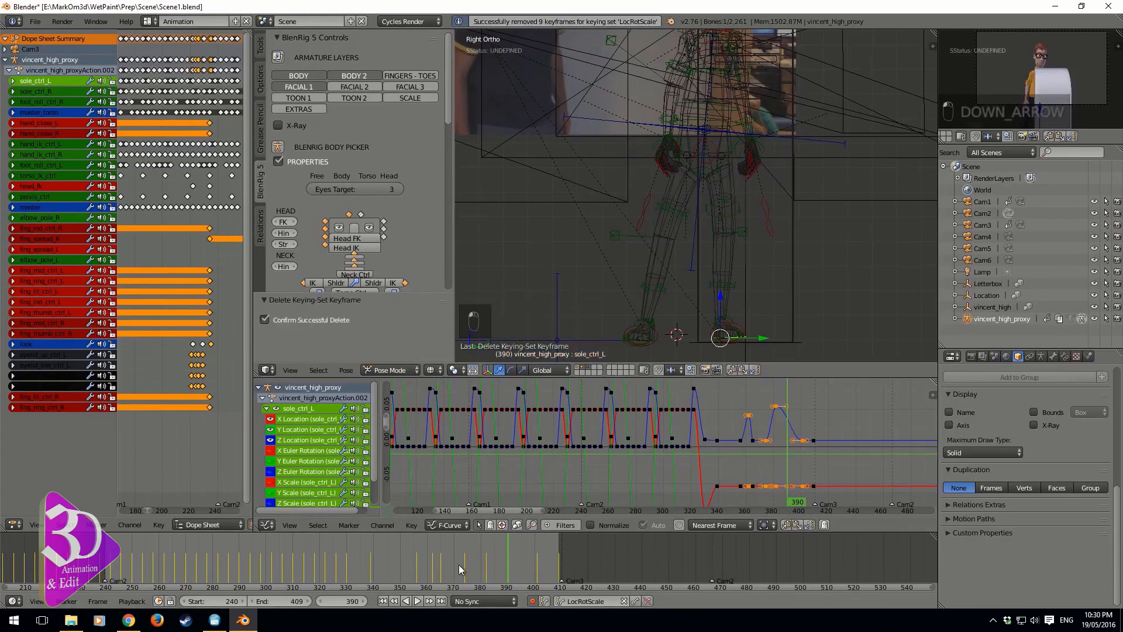
{"action": "key", "text": "alt+a"}
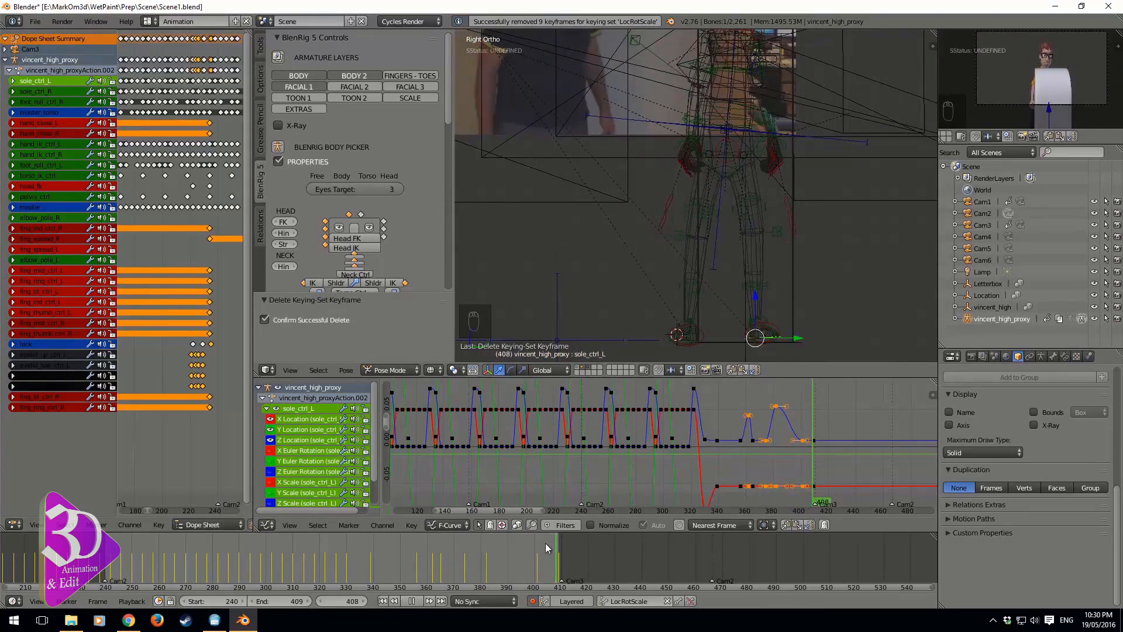
{"action": "key", "text": "Escape"}
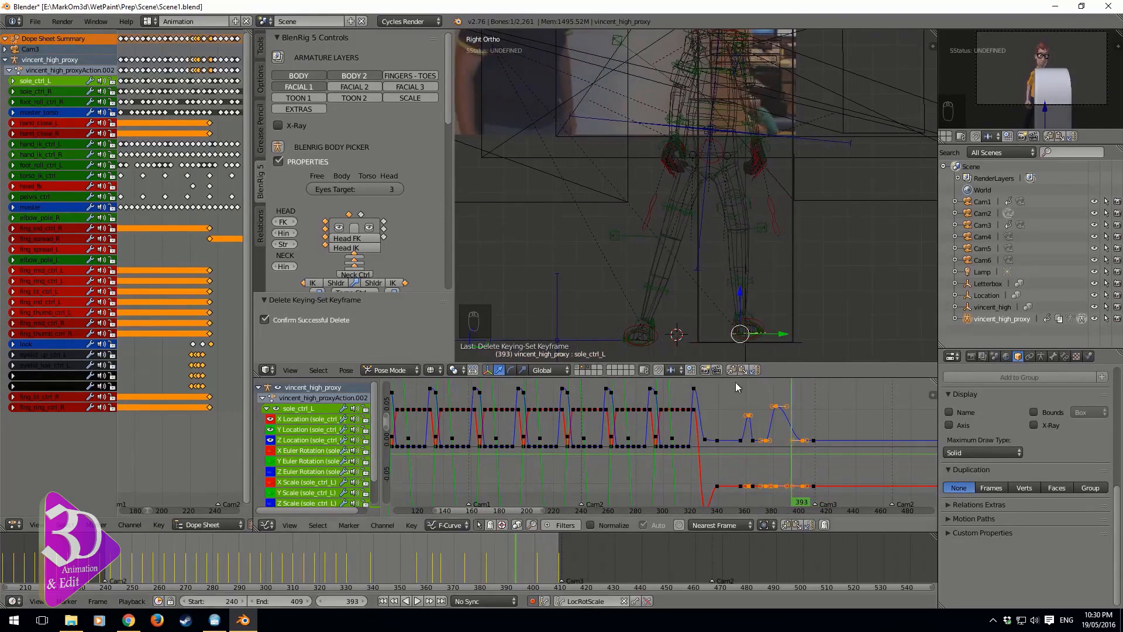
Paste the copied sole_ctrl_L pose at frame 396, insert a LocRotScale keyframe, and play back the result
{"action": "key", "text": "ctrl+v"}
{"action": "key", "text": "Right"}
{"action": "key", "text": "Right"}
{"action": "key", "text": "Right"}
{"action": "key", "text": "Right"}
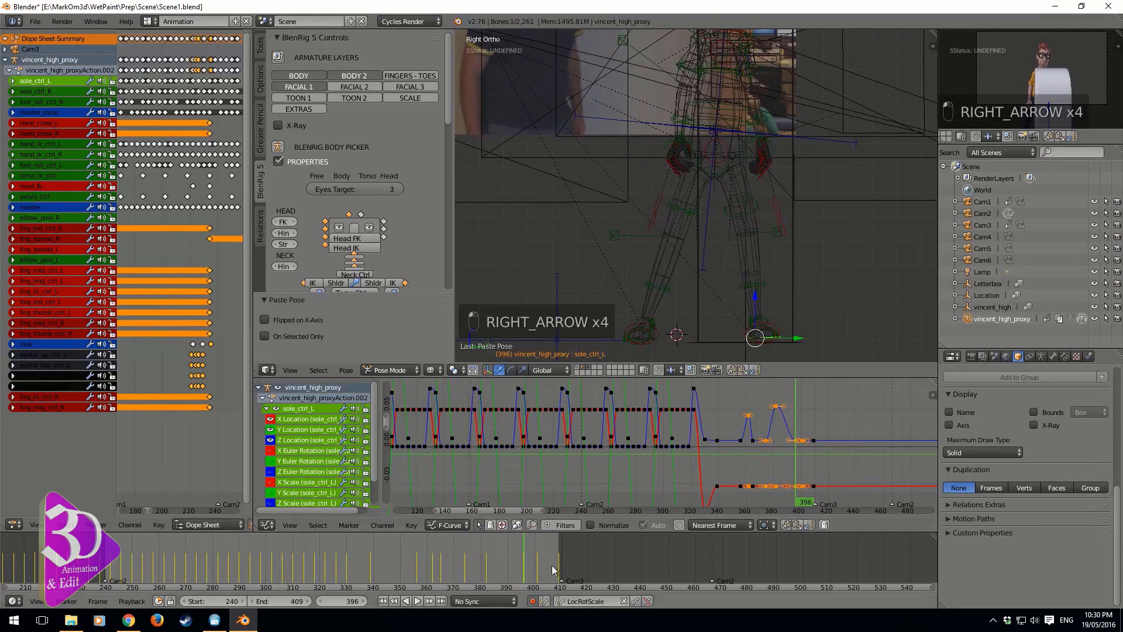
{"action": "key", "text": "Up"}
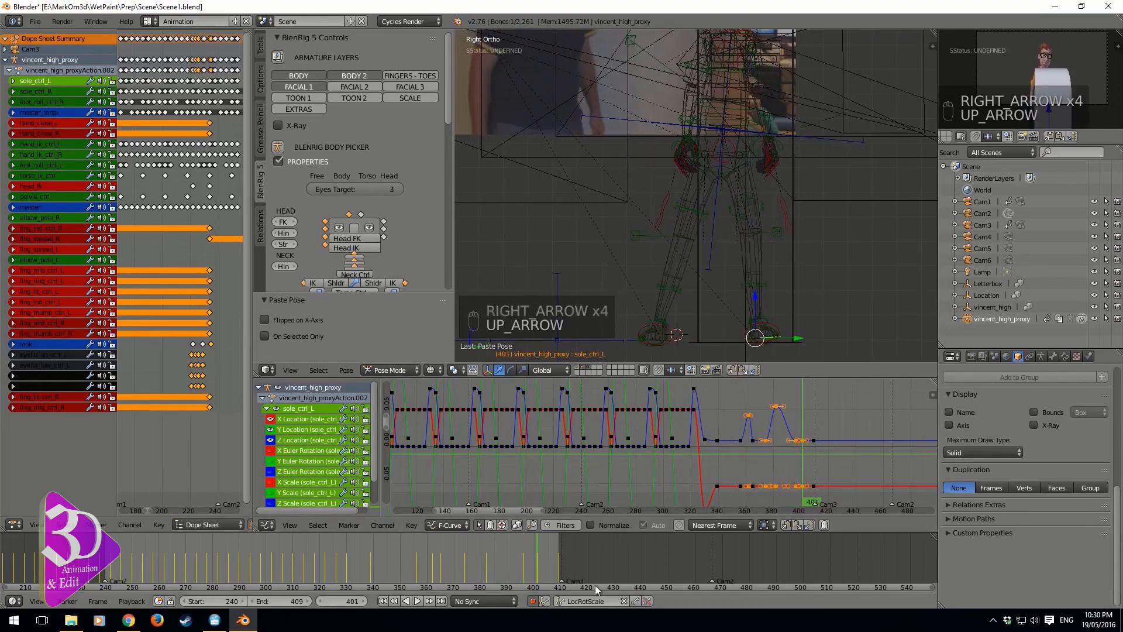
{"action": "key", "text": "Down"}
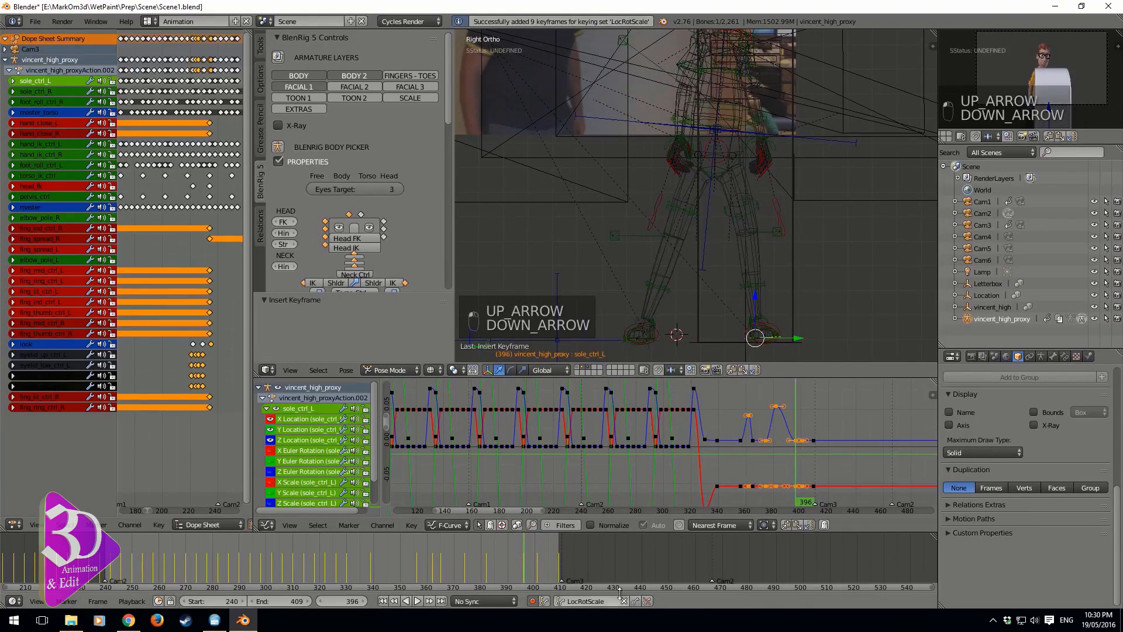
{"action": "key", "text": "alt+a"}
{"action": "key", "text": "i"}
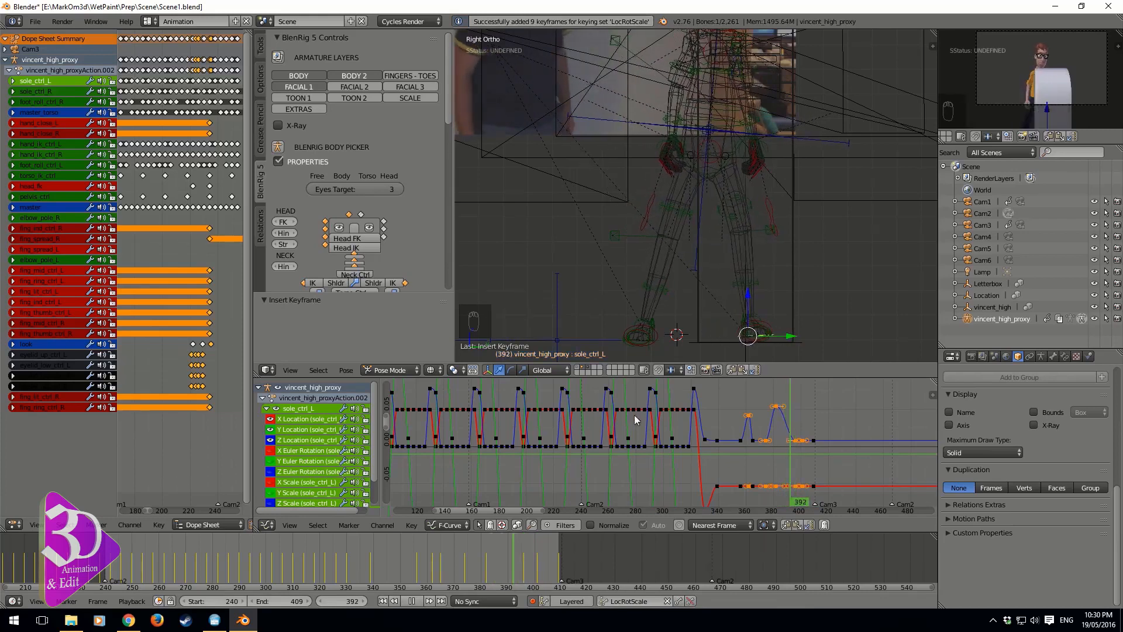
Raise sole_ctrl_L by 0.019 along the Z axis at frame 391 and play back the step
{"action": "key", "text": "alt+a"}
{"action": "key", "text": "g"}
{"action": "left_click", "coordinate": [750, 290]}
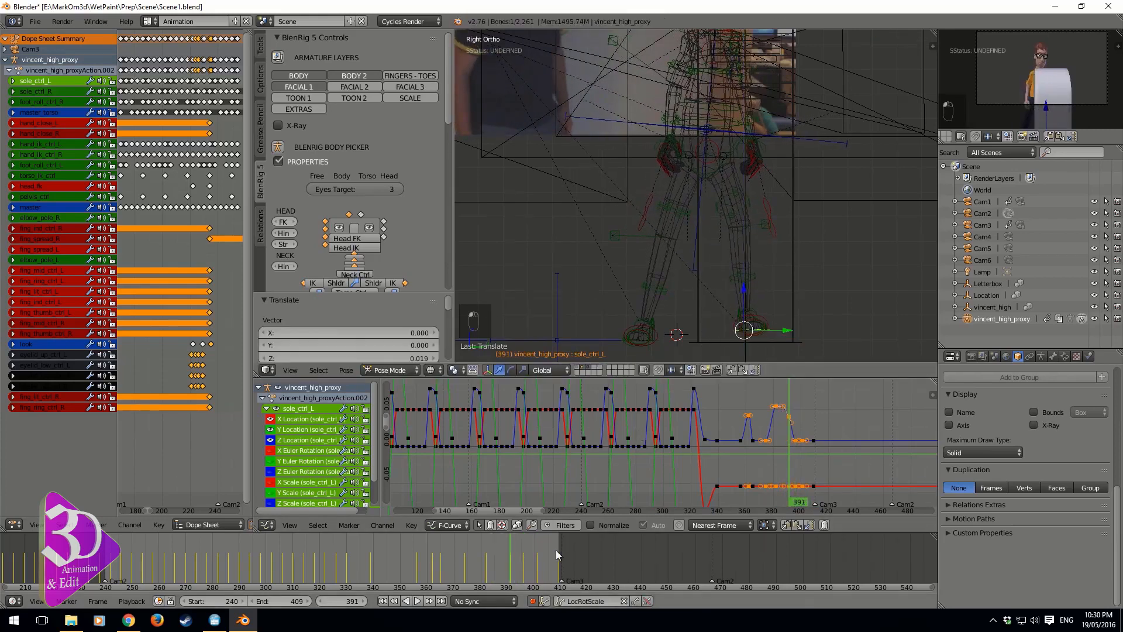
{"action": "key", "text": "Down"}
{"action": "key", "text": "alt+a"}
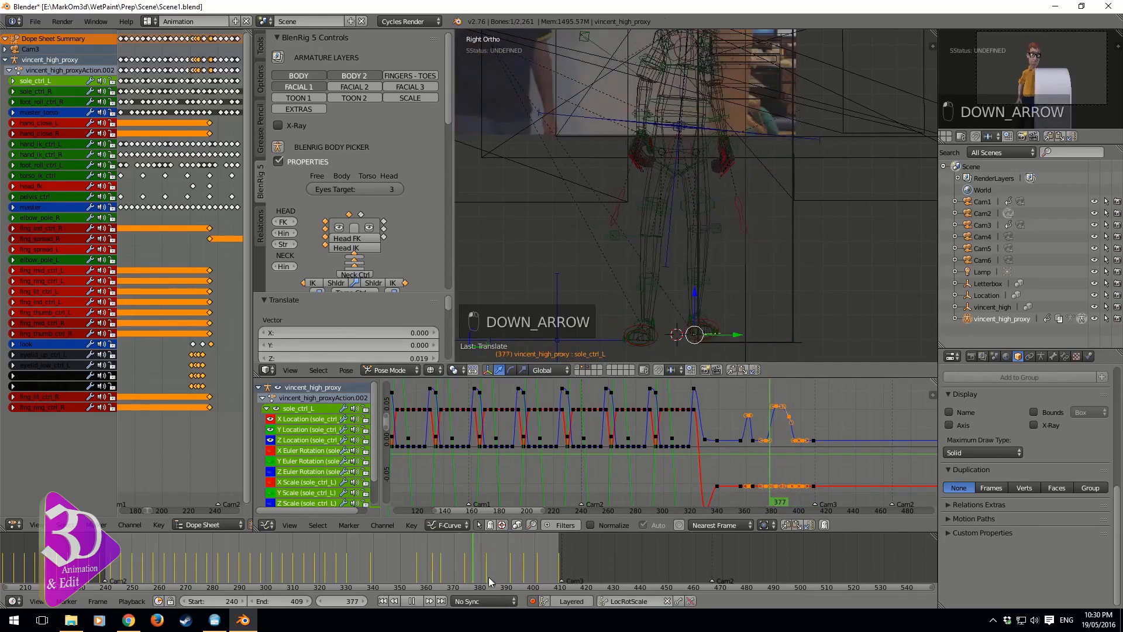
{"action": "left_click_drag", "start_coordinate": [567, 545], "coordinate": [508, 544]}
{"action": "key", "text": "alt+a"}
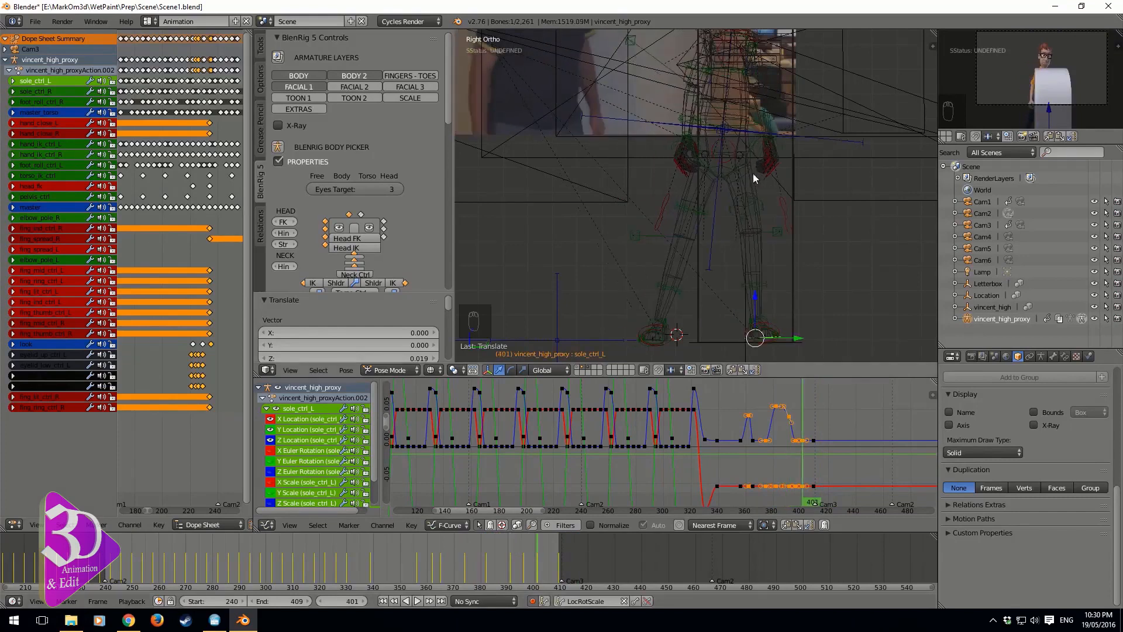
Insert a LocRotScale keyframe on the master_torso bone at frame 397
{"action": "right_click", "coordinate": [784, 135]}
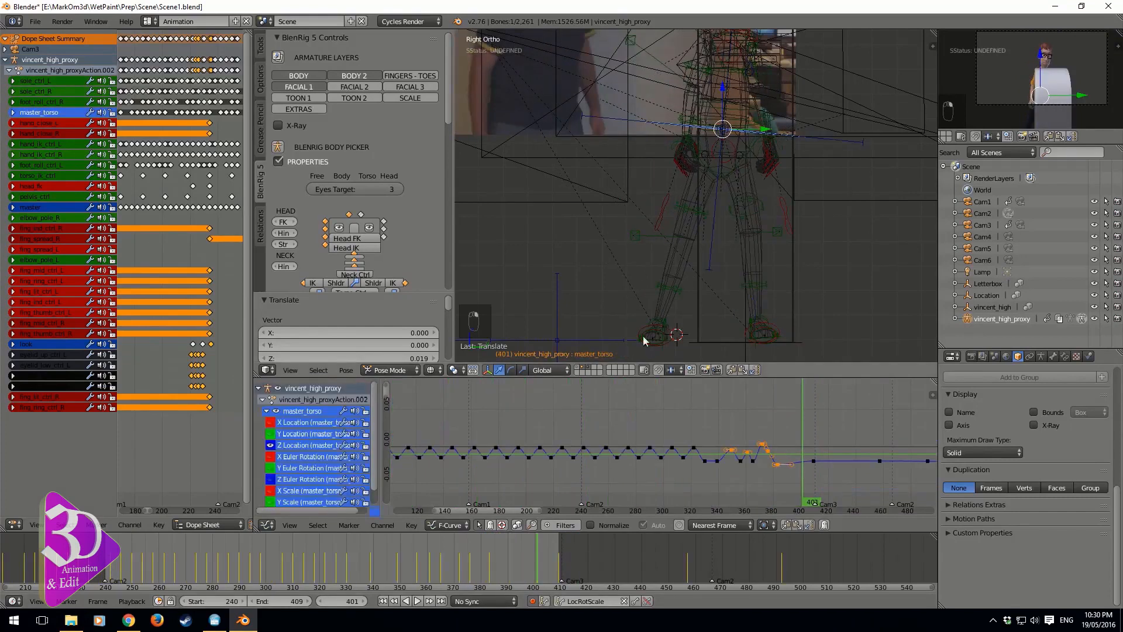
{"action": "left_click", "coordinate": [503, 553]}
{"action": "key", "text": "alt+a"}
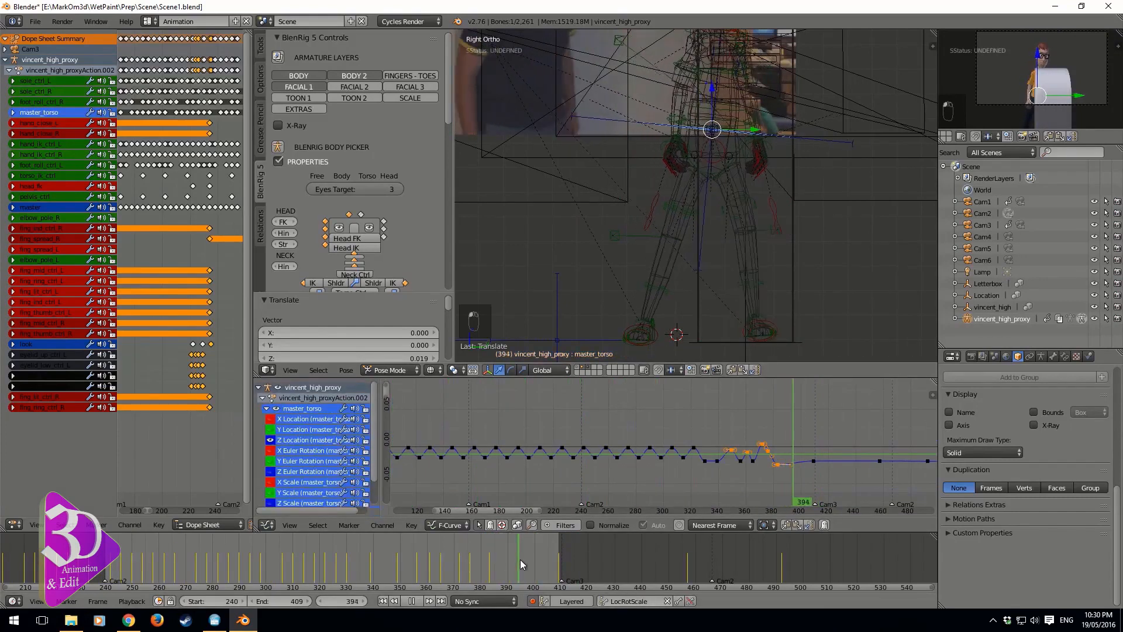
{"action": "key", "text": "alt+a"}
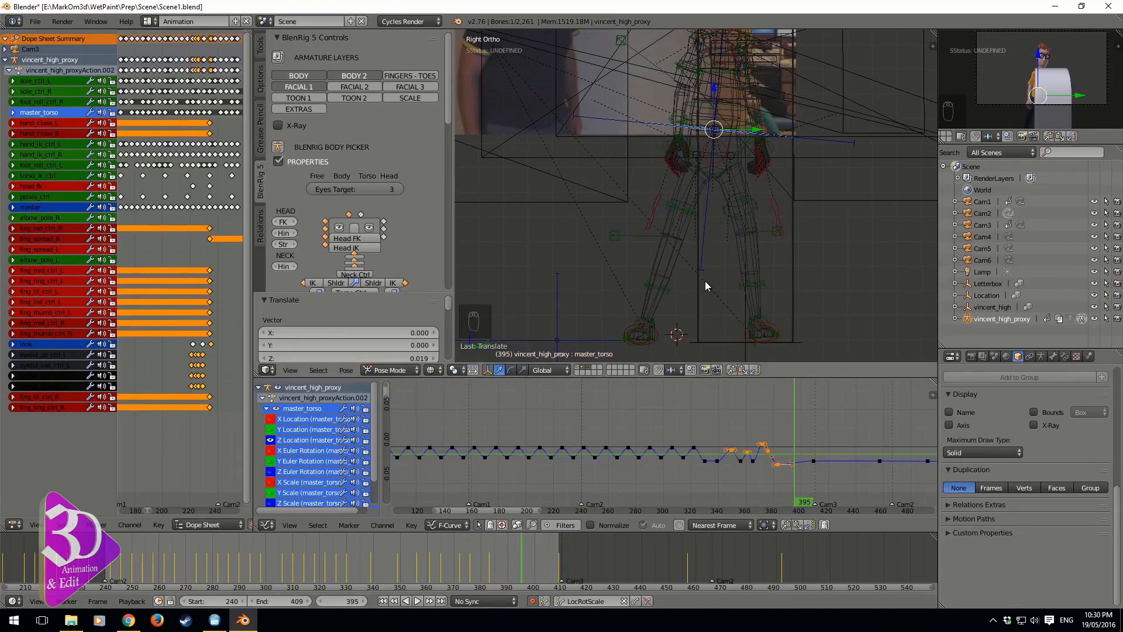
{"action": "key", "text": "Right"}
{"action": "key", "text": "Right"}
{"action": "key", "text": "Right"}
{"action": "key", "text": "Right"}
{"action": "key", "text": "Left"}
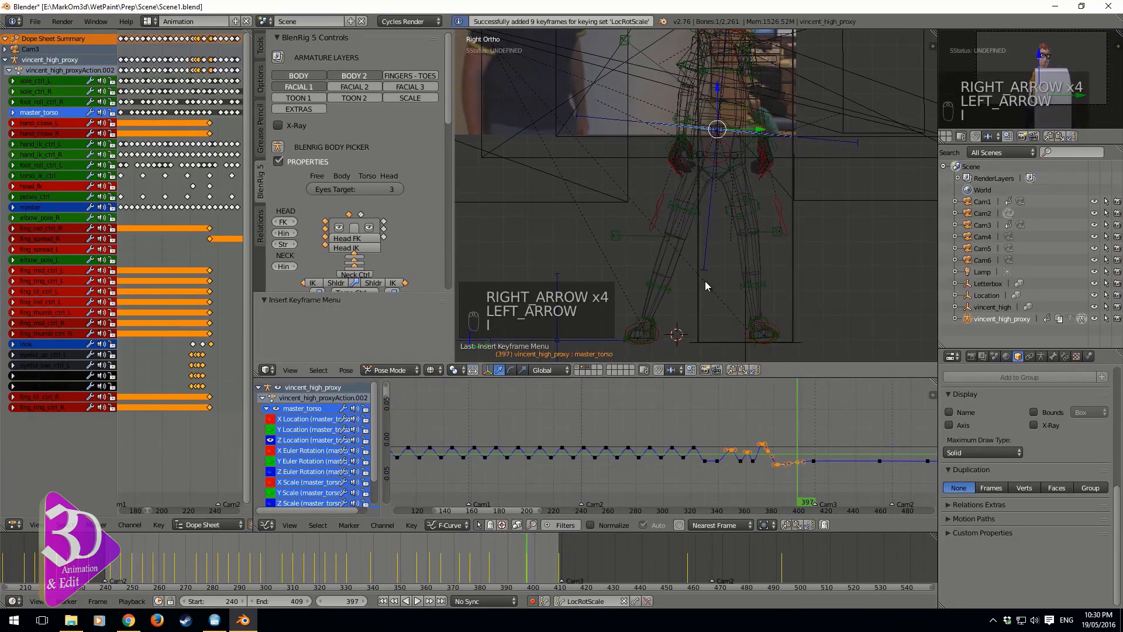
{"action": "key", "text": "i"}
Raise the master_torso bone by 0.010 along the Z axis at frame 405 and play back the movement
{"action": "left_click", "coordinate": [540, 571]}
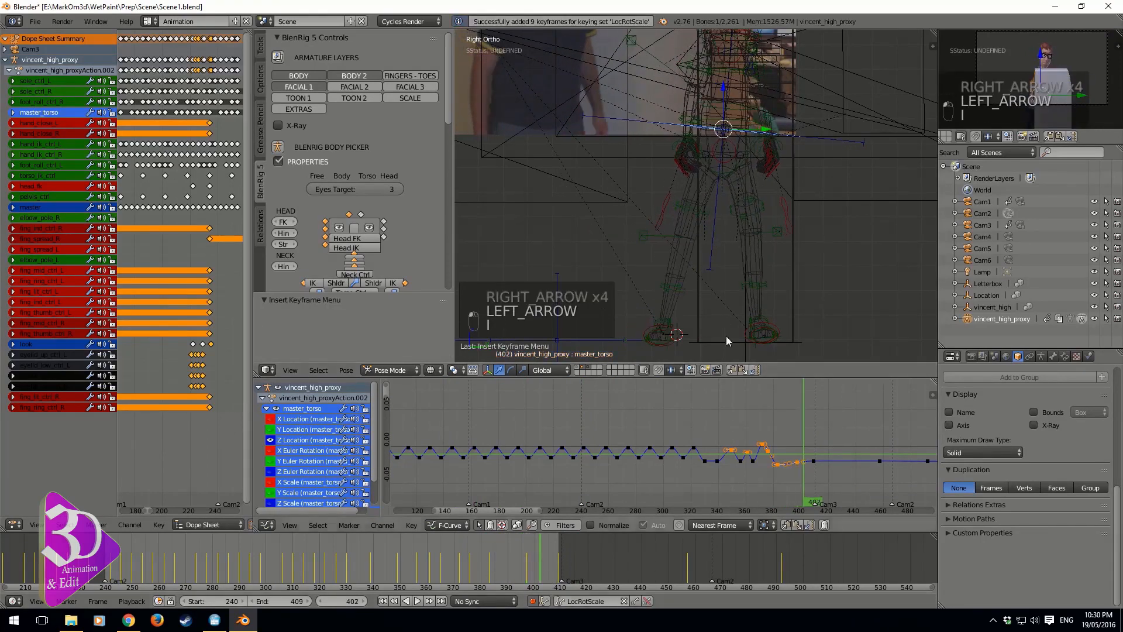
{"action": "left_click", "coordinate": [548, 569]}
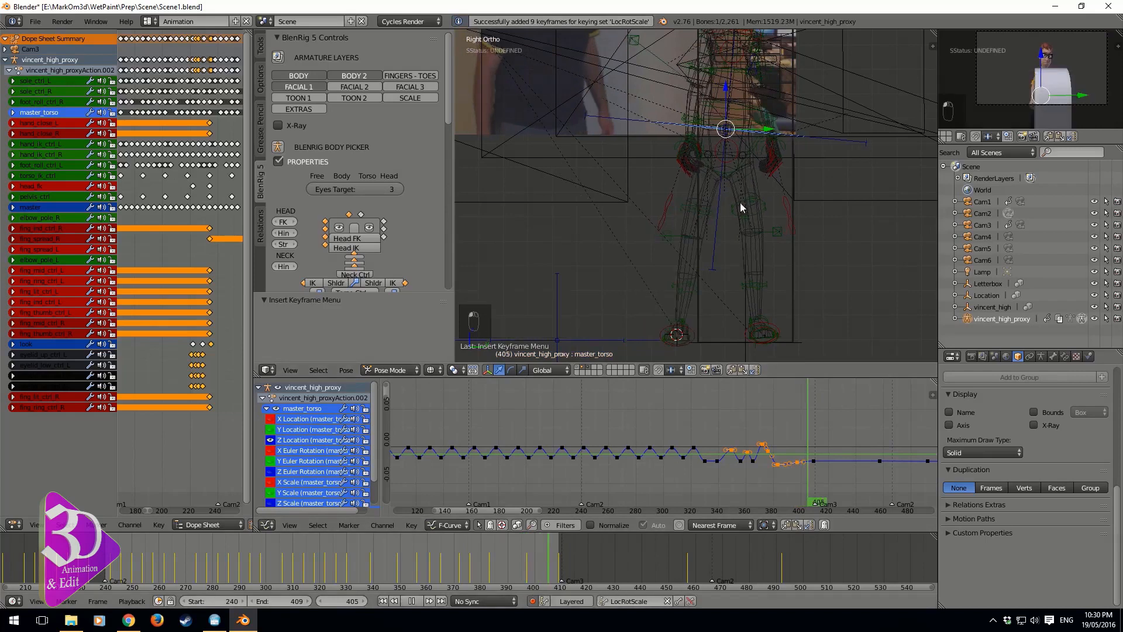
{"action": "key", "text": "g"}
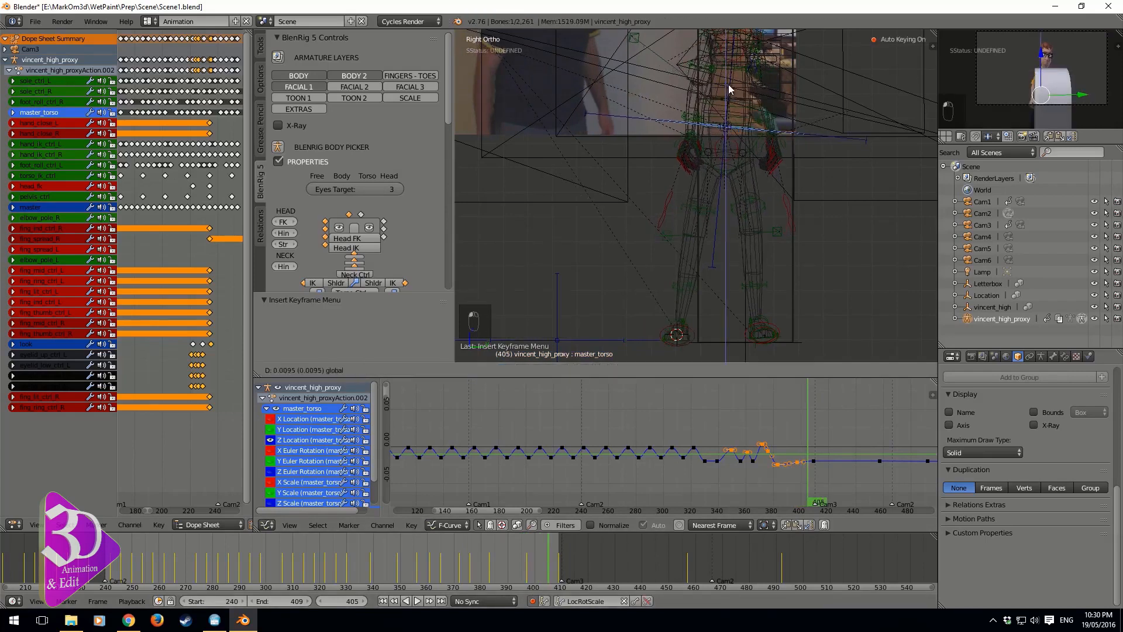
{"action": "key", "text": "z"}
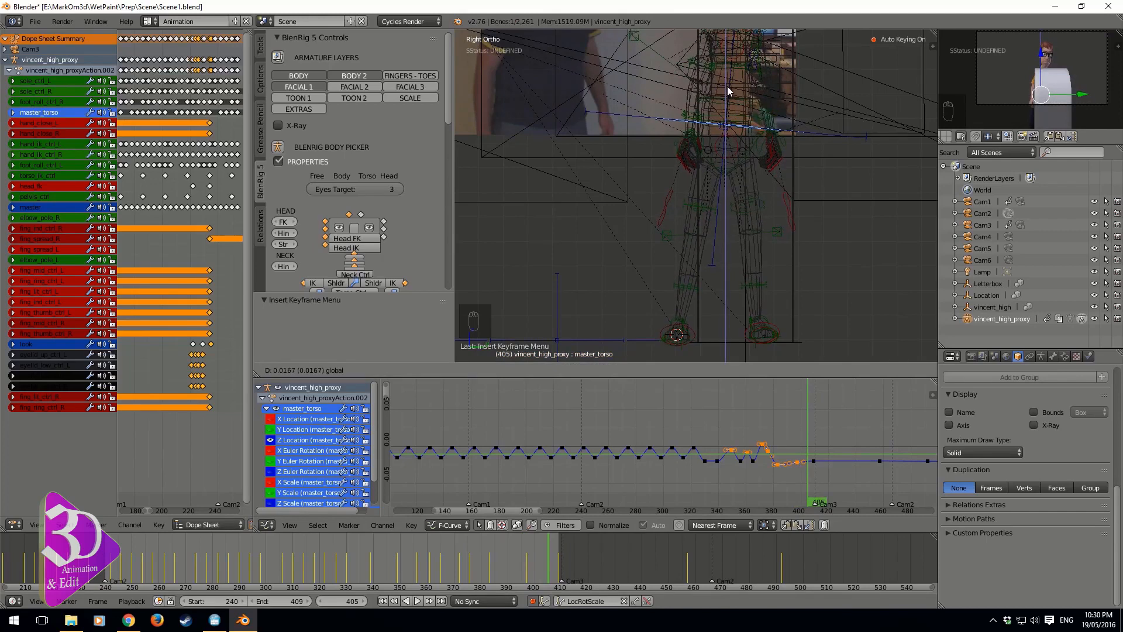
{"action": "left_click", "coordinate": [727, 86]}
{"action": "key", "text": "alt+a"}
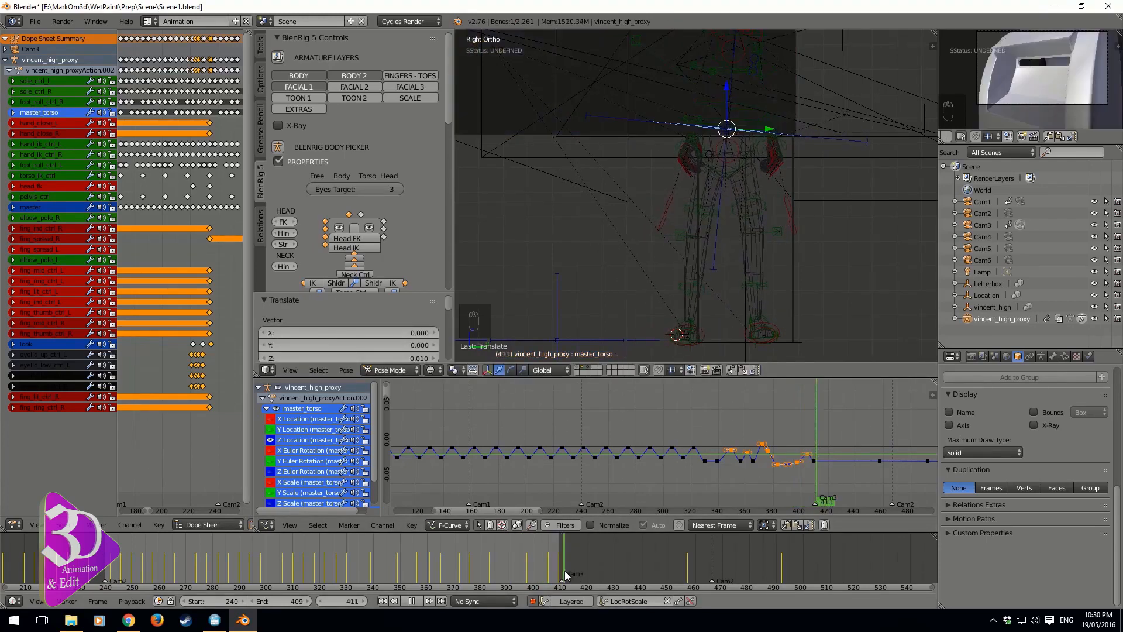
{"action": "key", "text": "alt+a"}
Switch the viewport back to solid shading and frame the character's upper body from an angled view
{"action": "scroll", "coordinate": [731, 227], "scroll_direction": "down", "scroll_amount": 7}
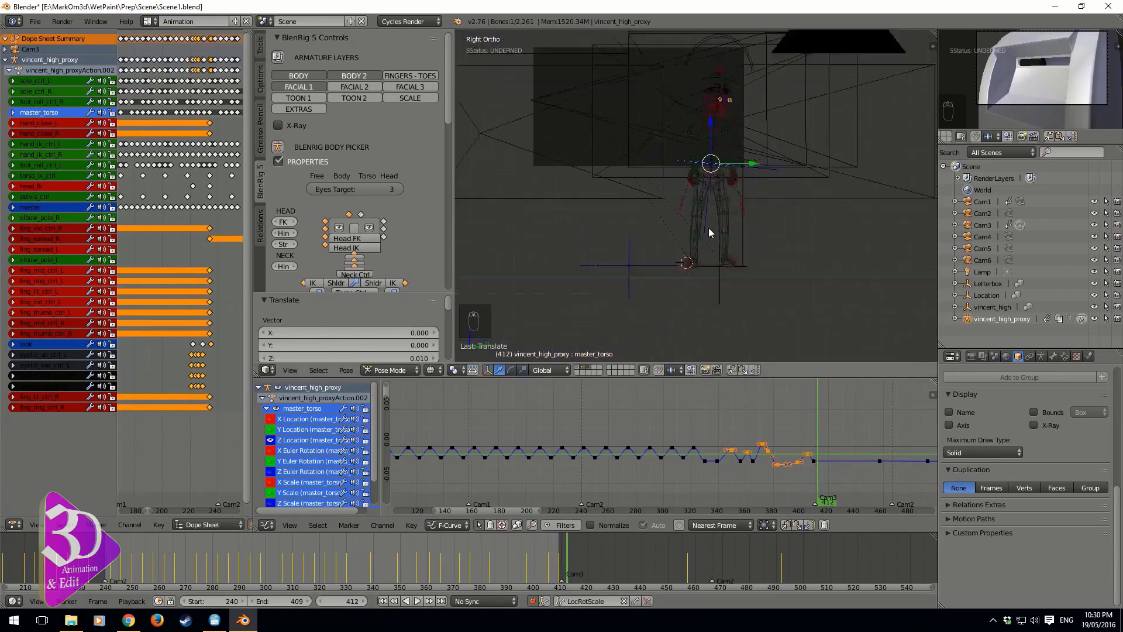
{"action": "mouse_move", "coordinate": [711, 227]}
{"action": "middle_mouse_down", "text": "shift"}
{"action": "mouse_move", "coordinate": [732, 258]}
{"action": "mouse_move", "coordinate": [777, 275]}
{"action": "mouse_move", "coordinate": [717, 281]}
{"action": "middle_mouse_up", "text": "shift"}
{"action": "scroll", "coordinate": [733, 256], "scroll_direction": "up", "scroll_amount": 4}
{"action": "key", "text": "z"}
{"action": "key", "text": "z"}
{"action": "key", "text": "z"}
{"action": "key", "text": "z"}
{"action": "scroll", "coordinate": [778, 275], "scroll_direction": "up", "scroll_amount": 2}
{"action": "scroll", "coordinate": [778, 275], "scroll_direction": "up", "scroll_amount": 1}
{"action": "scroll", "coordinate": [717, 280], "scroll_direction": "down", "scroll_amount": 1}
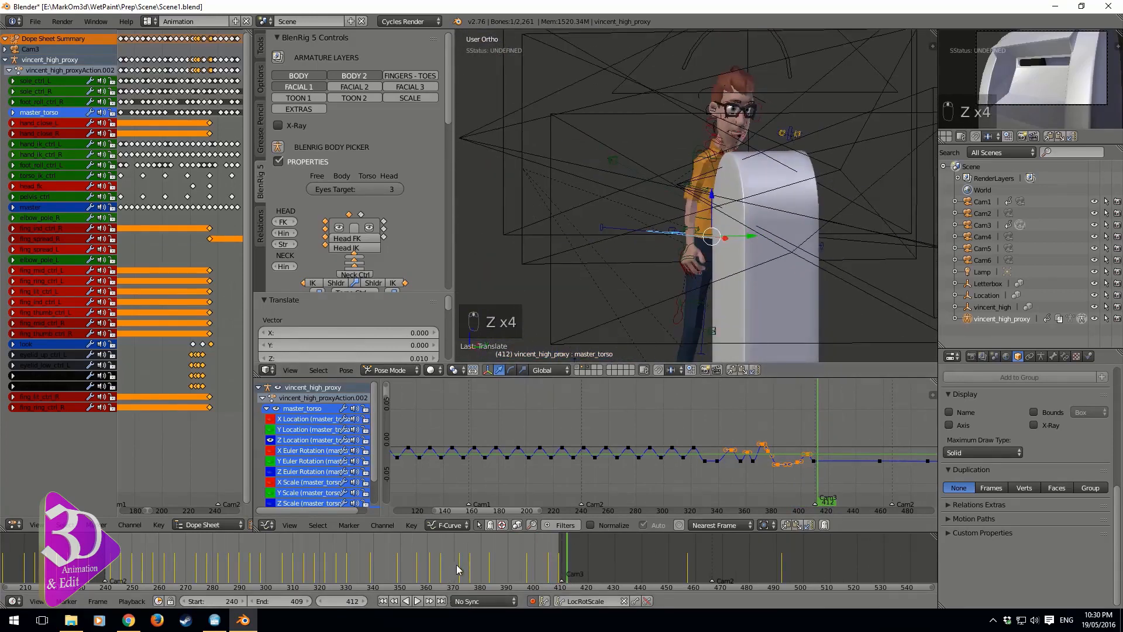
Play back the turn between frames 364 and 393 in right side view with hand_ik_ctrl_R selected, examining the arm swing
{"action": "key", "text": "alt+a"}
{"action": "left_click", "coordinate": [509, 578]}
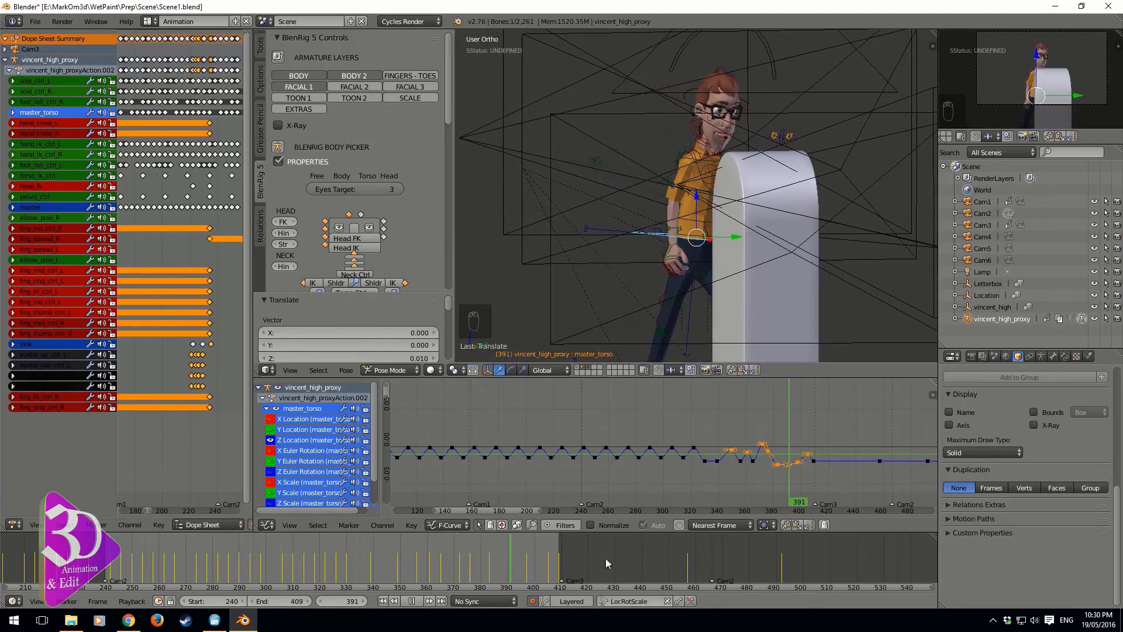
{"action": "key", "text": "alt+a"}
{"action": "right_click", "coordinate": [698, 266]}
{"action": "key", "text": "KP_3"}
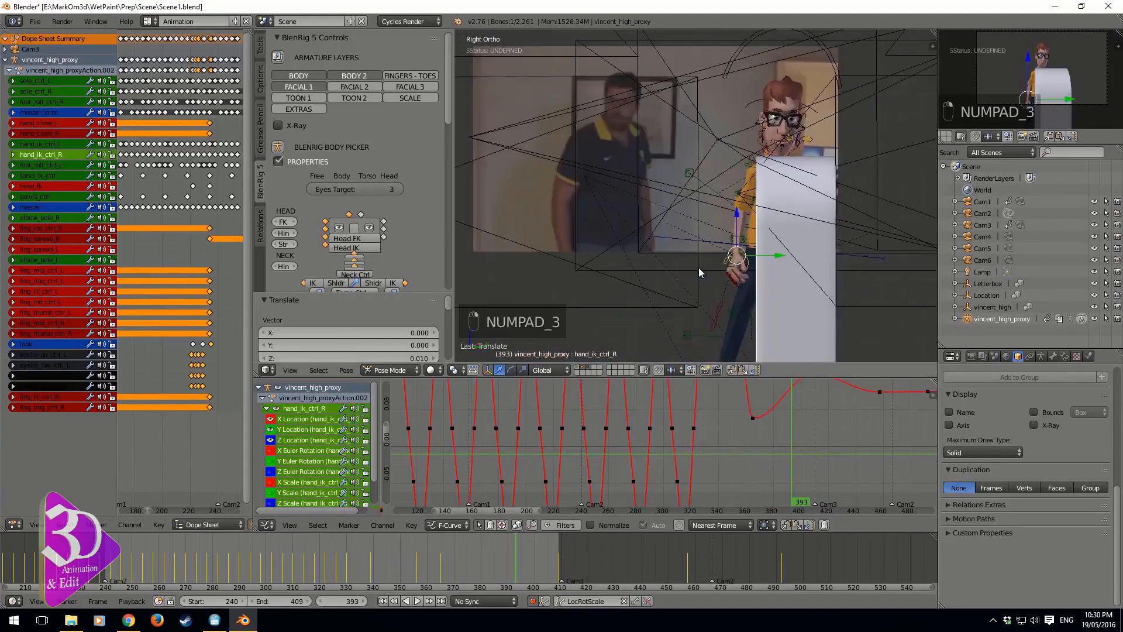
{"action": "key", "text": "alt+a"}
{"action": "left_click", "coordinate": [454, 566]}
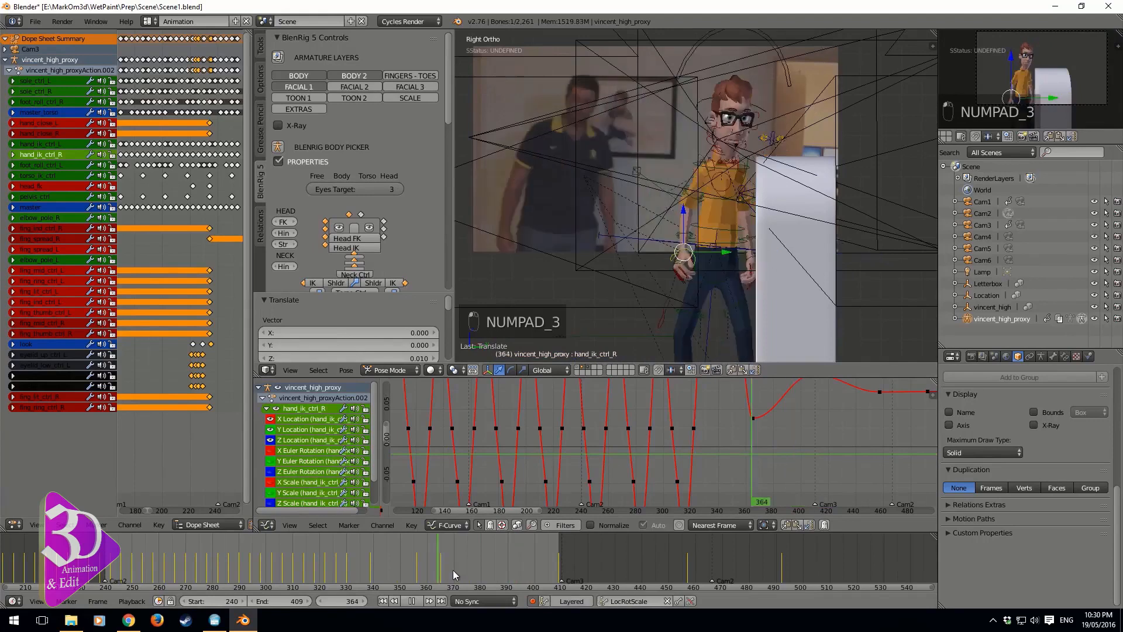
{"action": "left_click_drag", "start_coordinate": [479, 581], "coordinate": [445, 574]}
{"action": "key", "text": "alt+a"}
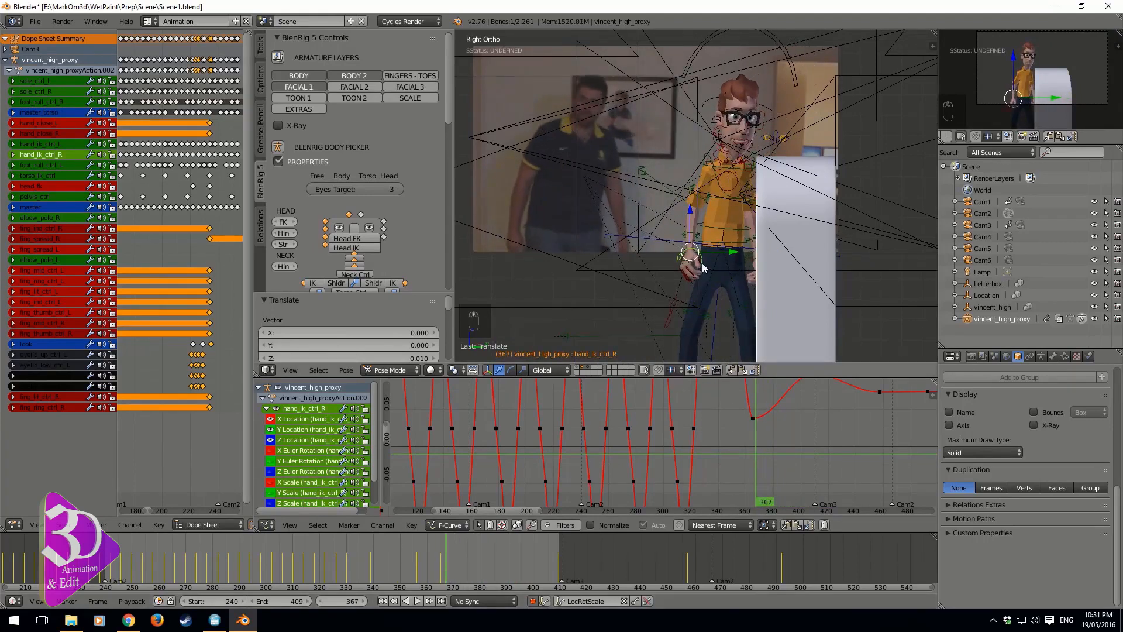
Frame the whole body in side view and replay the step between frames 367 and 378, stopping at frame 372
{"action": "middle_click_drag", "start_coordinate": [709, 279], "coordinate": [696, 219], "text": "shift"}
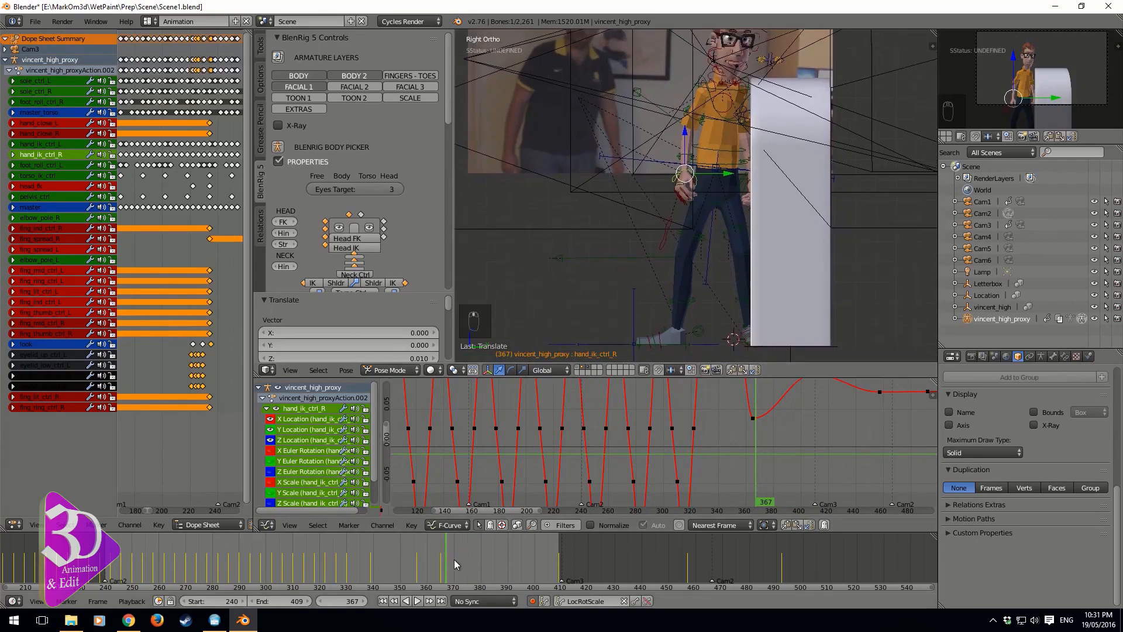
{"action": "key", "text": "alt+a"}
{"action": "mouse_move", "coordinate": [454, 559]}
{"action": "left_mouse_down"}
{"action": "mouse_move", "coordinate": [472, 565]}
{"action": "mouse_move", "coordinate": [445, 569]}
{"action": "left_mouse_up"}
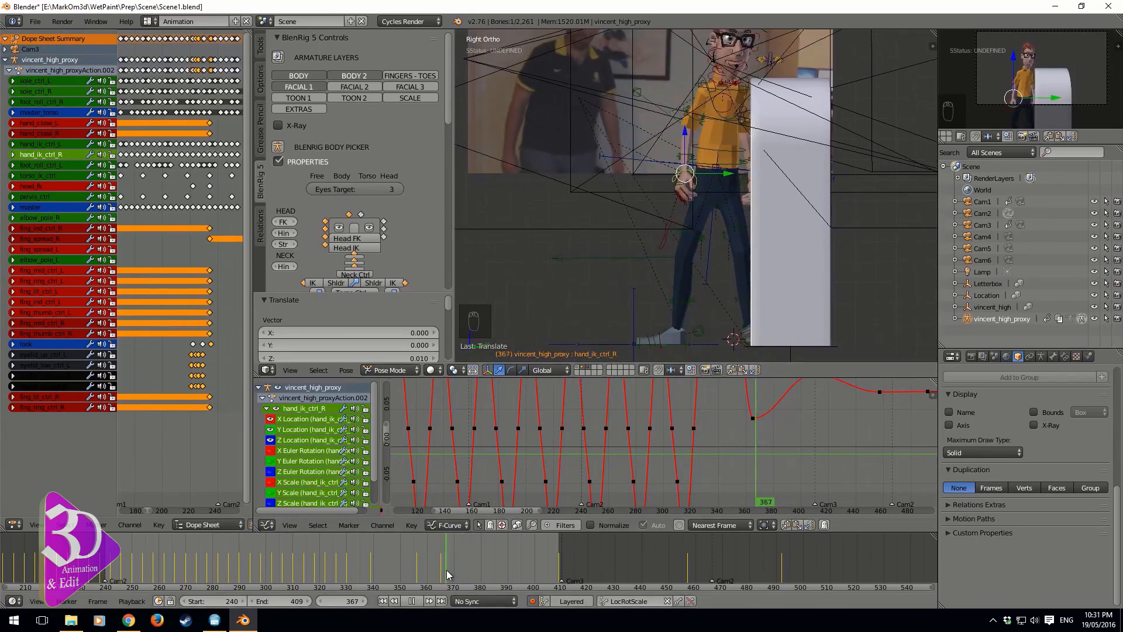
{"action": "key", "text": "alt+a"}
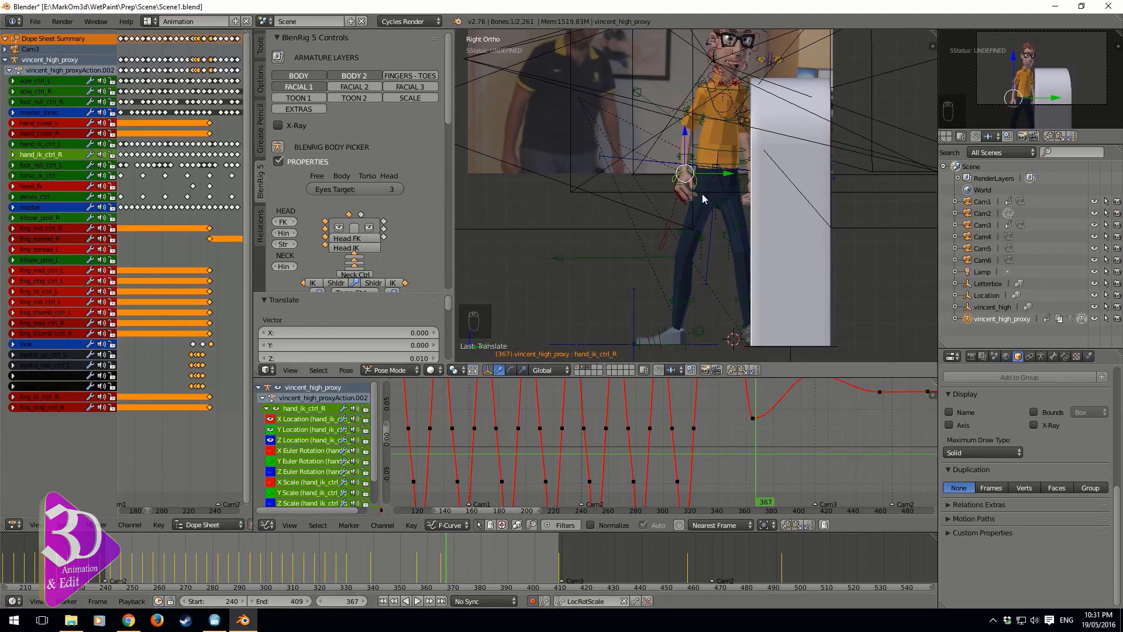
{"action": "key", "text": "alt+a"}
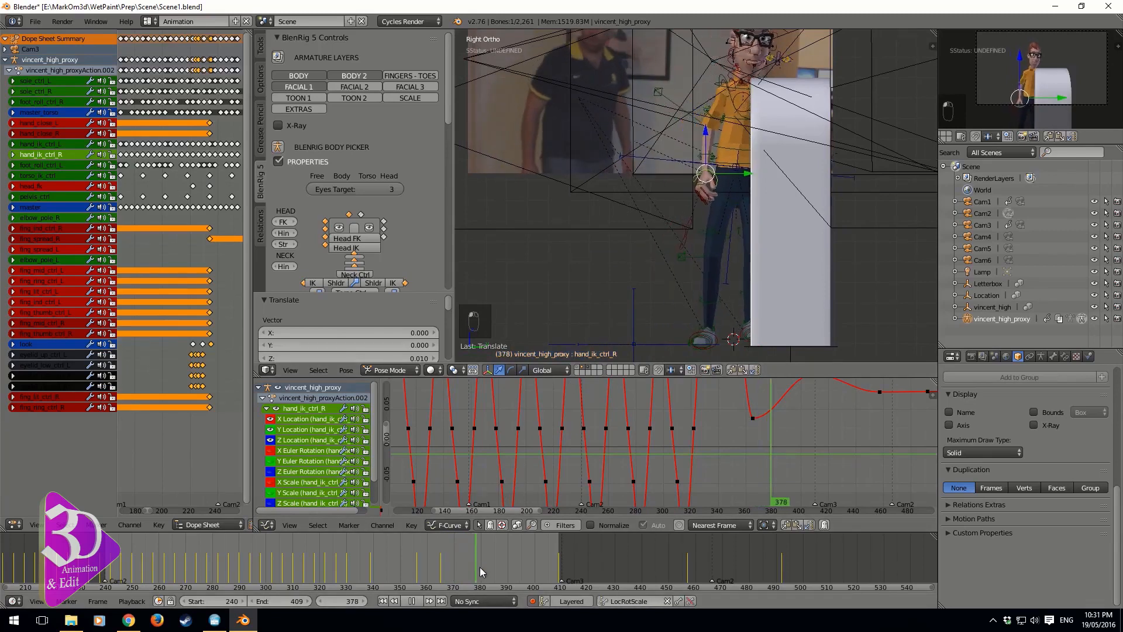
{"action": "left_click_drag", "start_coordinate": [490, 571], "coordinate": [461, 572]}
{"action": "left_click", "coordinate": [449, 566]}
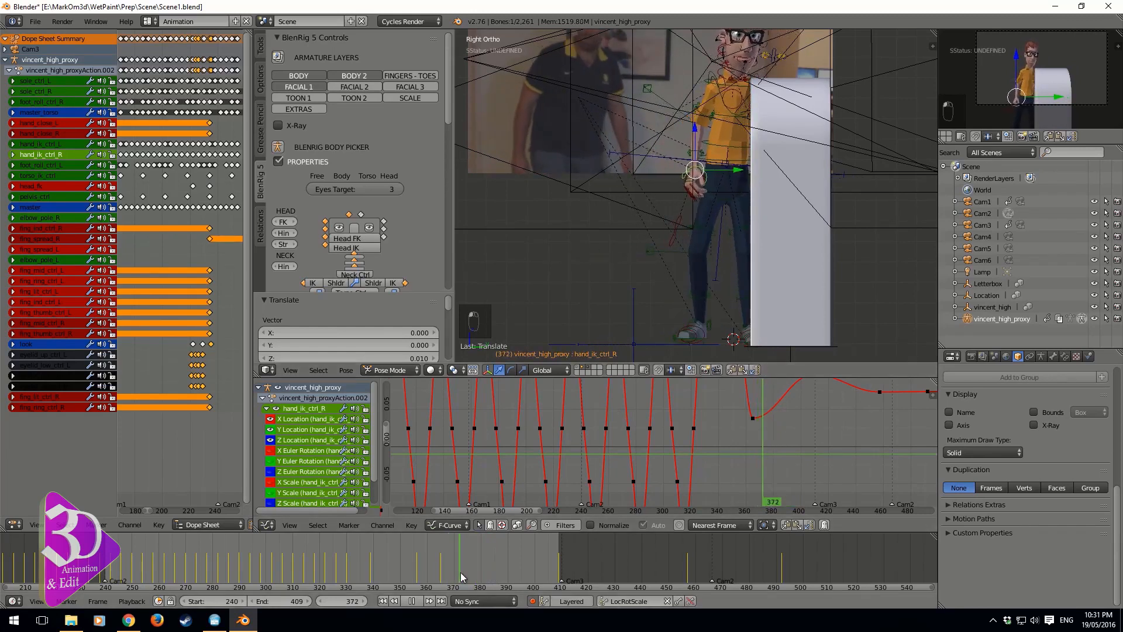
{"action": "key", "text": "alt+a"}
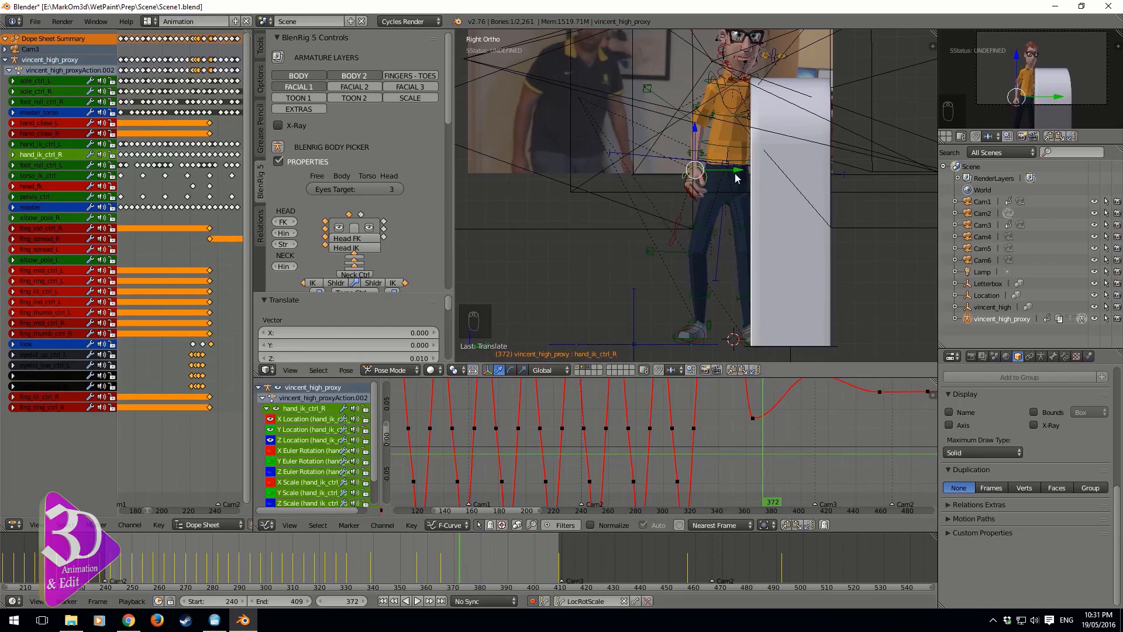
At frame 372, move hand_ik_ctrl_L by 0.038 and hand_ik_ctrl_R by 0.012 along the Y axis in wireframe shading
{"action": "key", "text": "z"}
{"action": "key", "text": "z"}
{"action": "key", "text": "z"}
{"action": "key", "text": "z"}
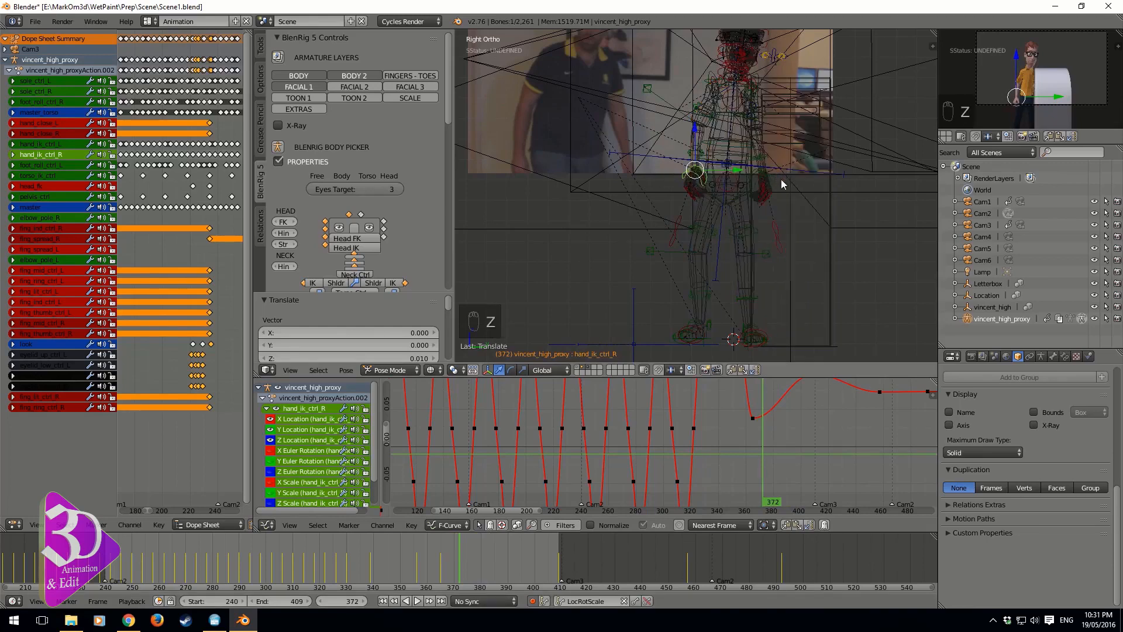
{"action": "scroll", "coordinate": [721, 214], "scroll_direction": "up", "scroll_amount": 2}
{"action": "right_click", "coordinate": [713, 206]}
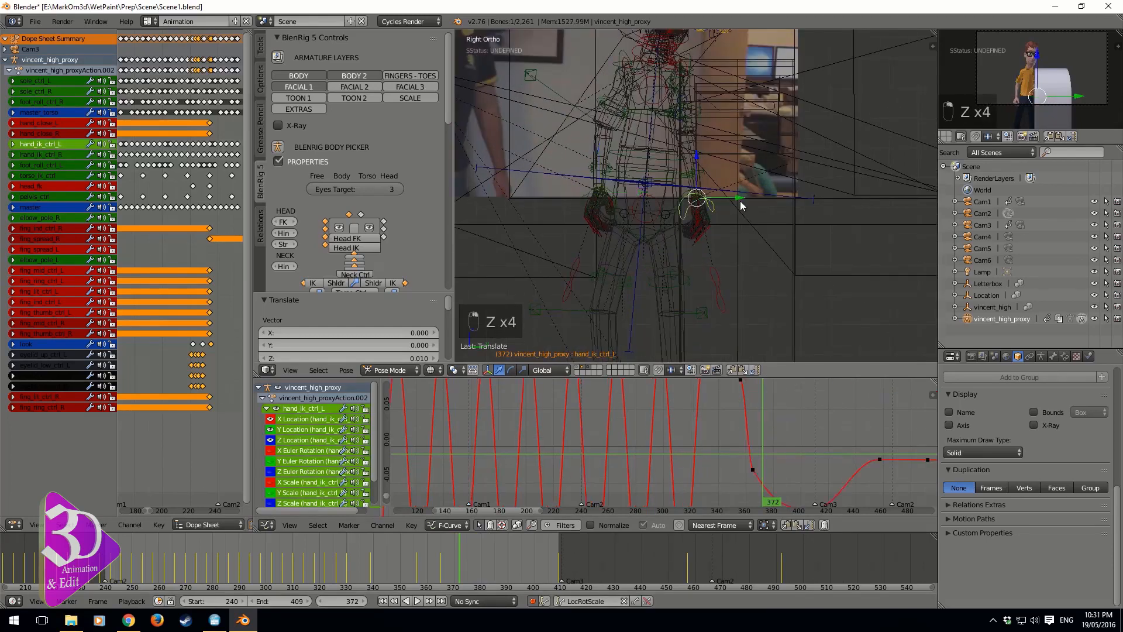
{"action": "left_click_drag", "start_coordinate": [744, 199], "coordinate": [752, 196]}
{"action": "right_click", "coordinate": [614, 196]}
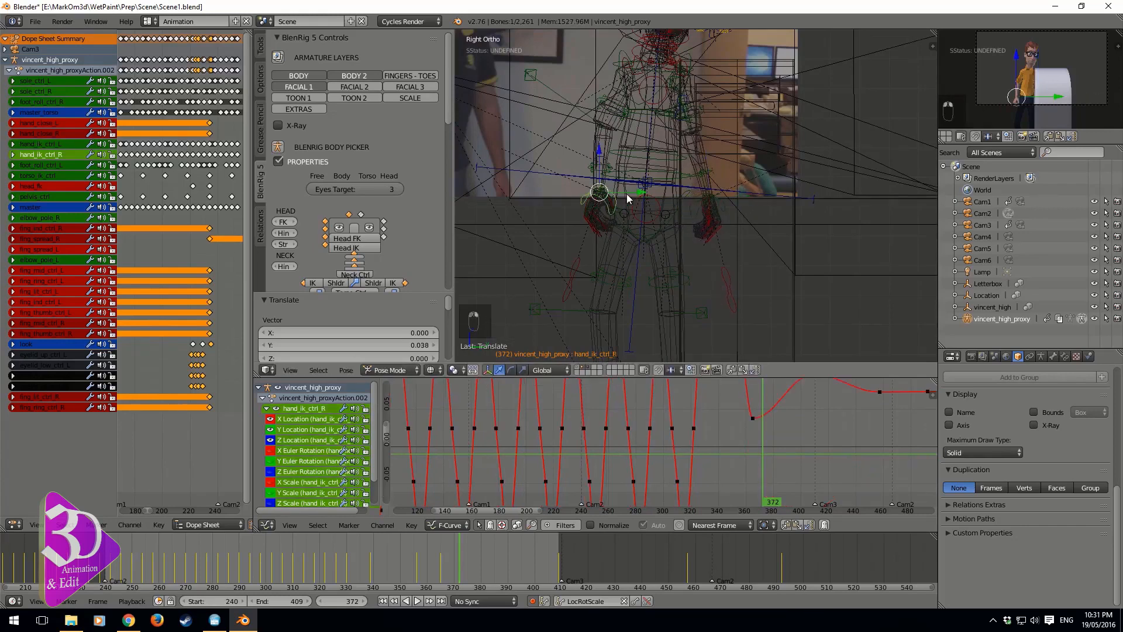
{"action": "left_click_drag", "start_coordinate": [637, 190], "coordinate": [634, 192]}
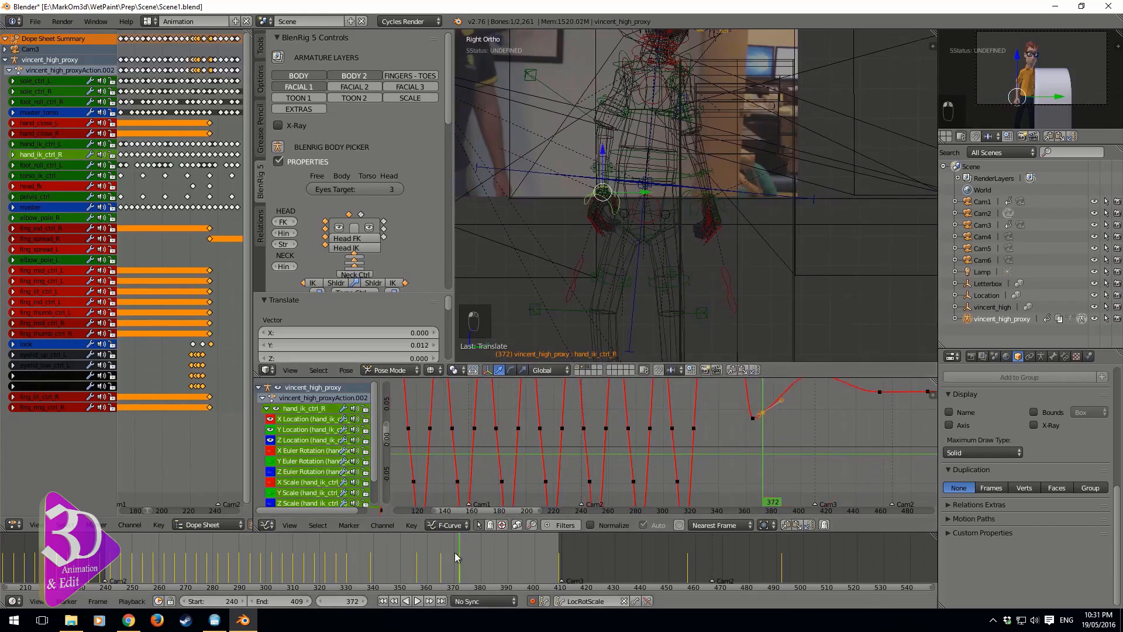
At frame 383, shift hand_ik_ctrl_L backward along the Y axis and move hand_ik_ctrl_R by -0.036 along Y
{"action": "key", "text": "alt+a"}
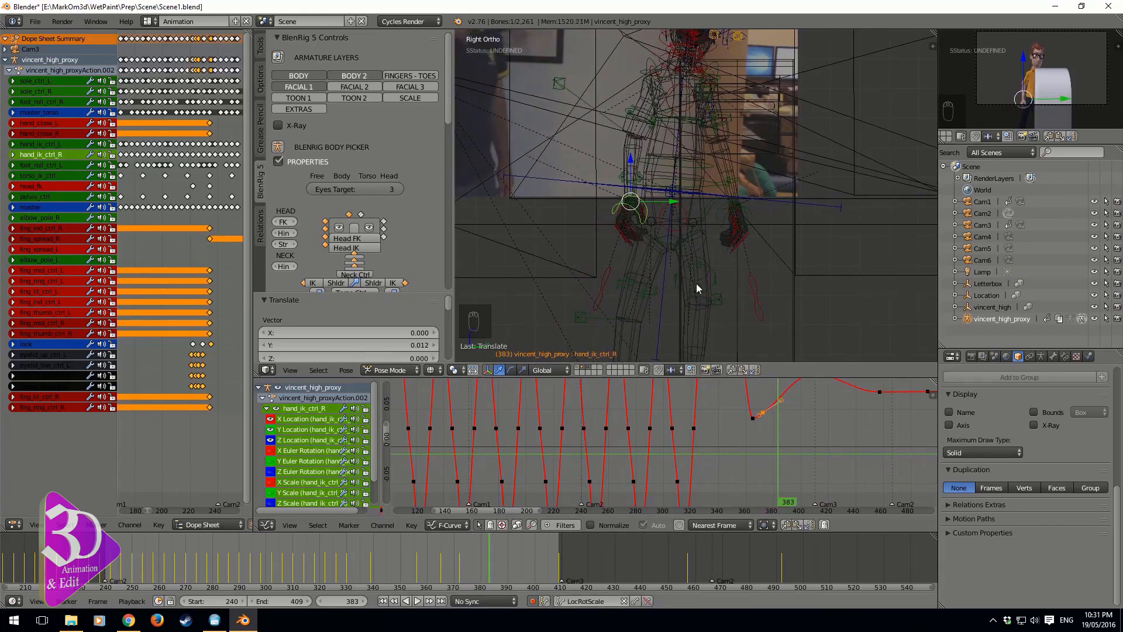
{"action": "right_click", "coordinate": [745, 216]}
{"action": "left_click_drag", "start_coordinate": [773, 207], "coordinate": [759, 209]}
{"action": "right_click", "coordinate": [625, 205]}
{"action": "left_click_drag", "start_coordinate": [671, 202], "coordinate": [658, 202]}
At frame 405, move hand_ik_ctrl_R by 0.014 and hand_ik_ctrl_L by 0.054 along the Y axis
{"action": "key", "text": "alt+a"}
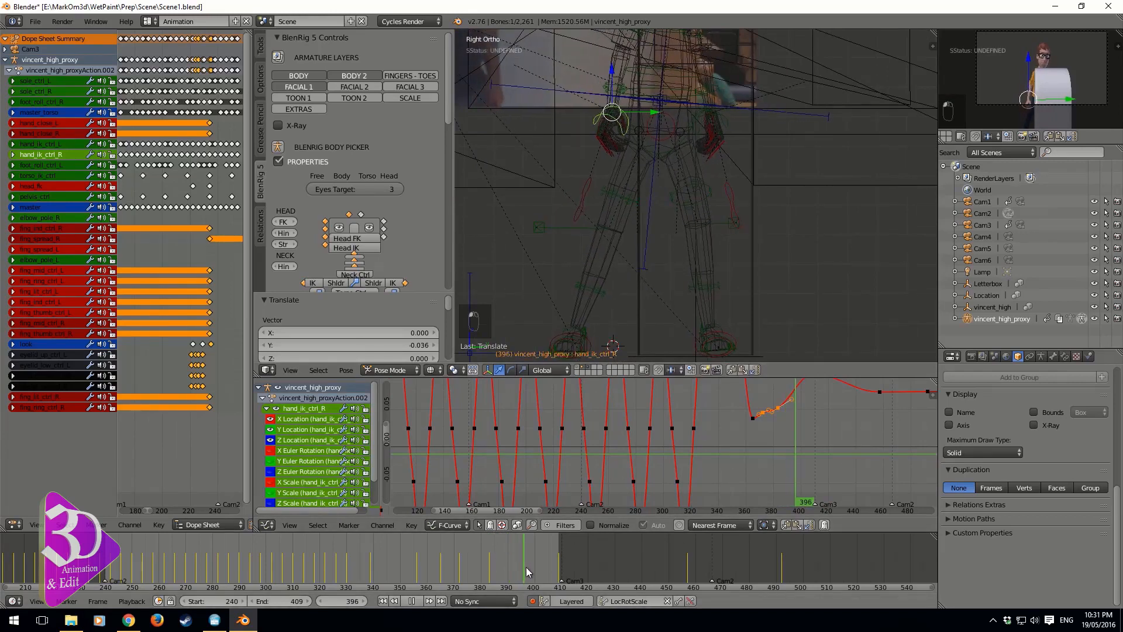
{"action": "key", "text": "alt+a"}
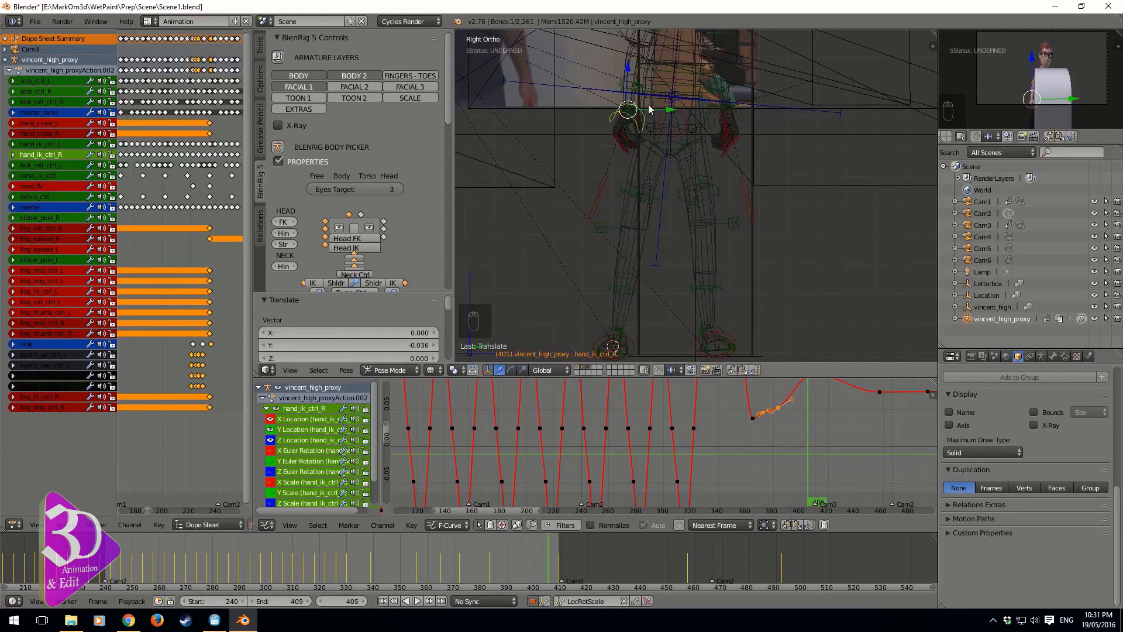
{"action": "key", "text": "z"}
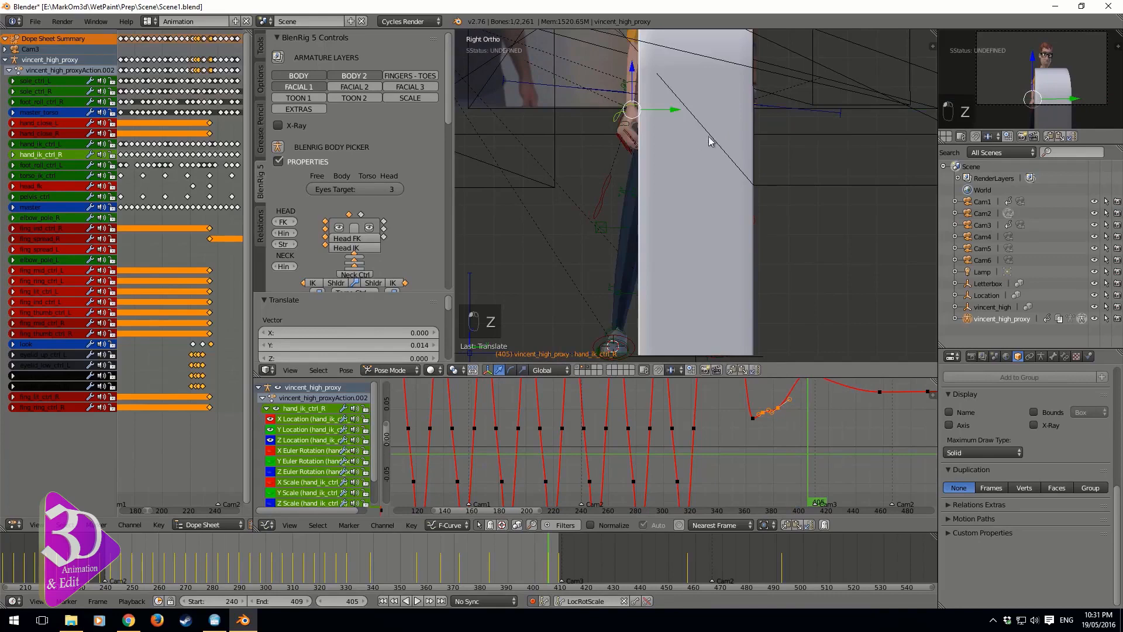
{"action": "key", "text": "z"}
{"action": "right_click", "coordinate": [746, 123]}
{"action": "left_click_drag", "start_coordinate": [767, 110], "coordinate": [782, 114]}
Play back the revised arm movement in solid shading from an angled view, stopping at frame 381
{"action": "key", "text": "z"}
{"action": "key", "text": "z"}
{"action": "key", "text": "z"}
{"action": "mouse_move", "coordinate": [671, 167]}
{"action": "middle_mouse_down"}
{"action": "mouse_move", "coordinate": [614, 171]}
{"action": "mouse_move", "coordinate": [665, 255]}
{"action": "middle_mouse_up"}
{"action": "key", "text": "z"}
{"action": "scroll", "coordinate": [614, 171], "scroll_direction": "down", "scroll_amount": 1}
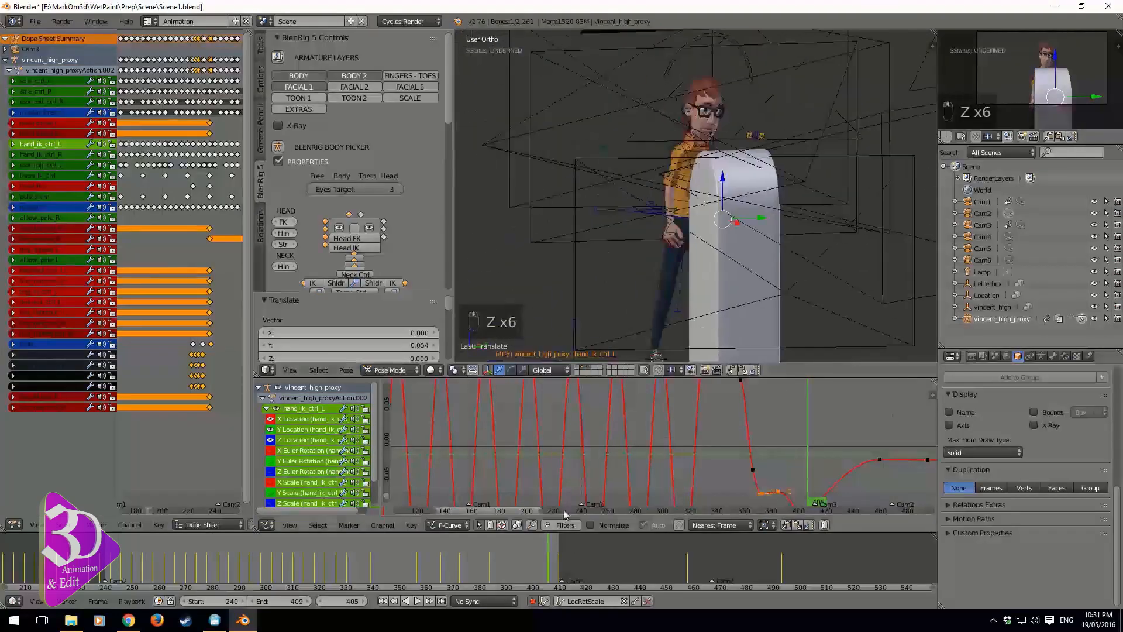
{"action": "left_click_drag", "start_coordinate": [443, 571], "coordinate": [478, 585]}
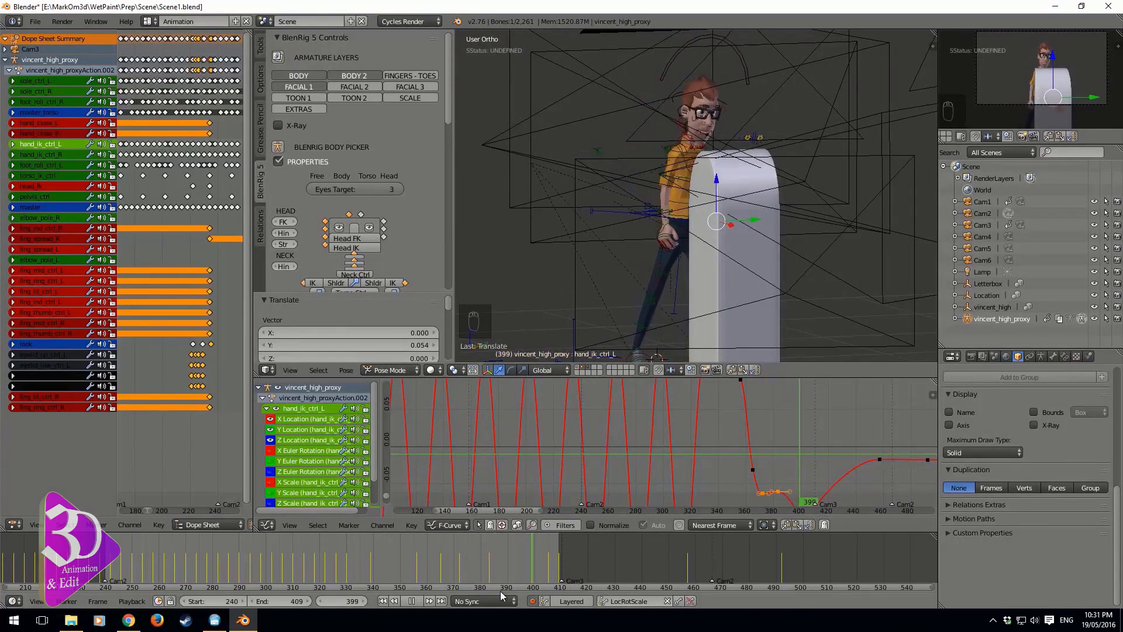
{"action": "key", "text": "Escape"}
{"action": "right_click", "coordinate": [631, 218]}
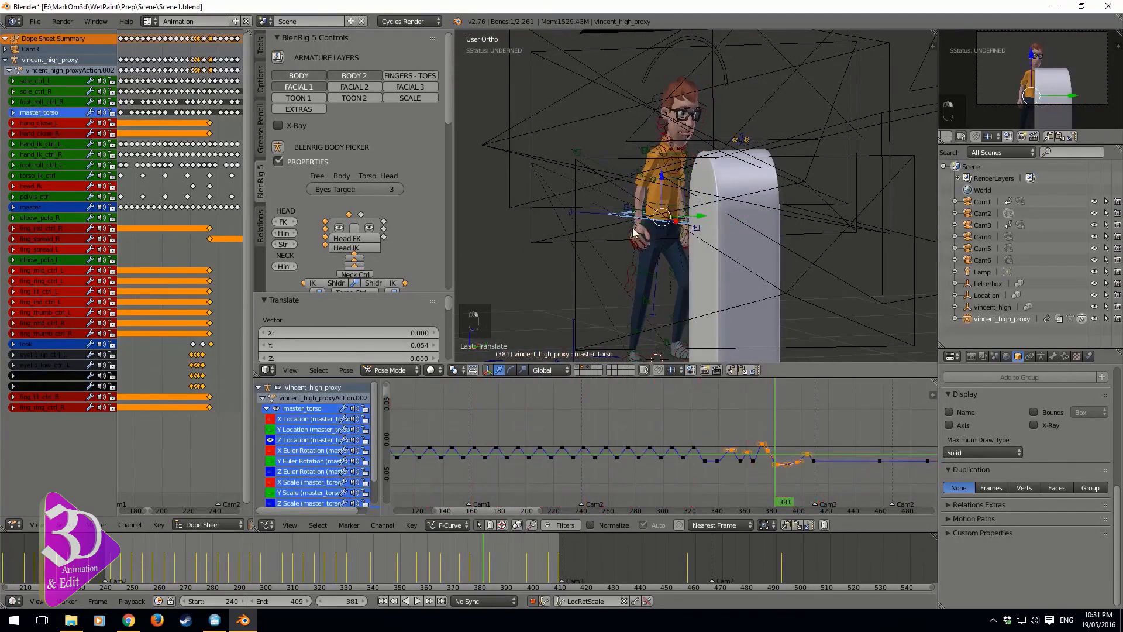
{"action": "key", "text": "KP_3"}
{"action": "scroll", "coordinate": [780, 200], "scroll_direction": "up", "scroll_amount": 3}
{"action": "middle_click_drag", "start_coordinate": [783, 203], "coordinate": [820, 86], "text": "shift"}
{"action": "middle_click_drag", "start_coordinate": [612, 323], "coordinate": [625, 244], "text": "shift"}
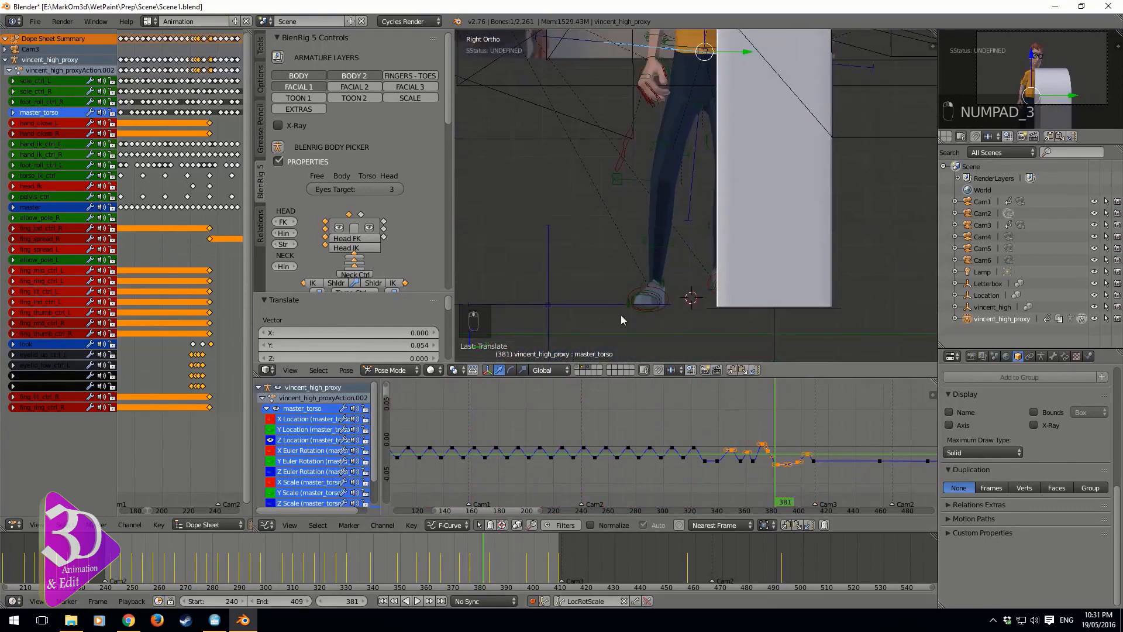
{"action": "key", "text": "Up"}
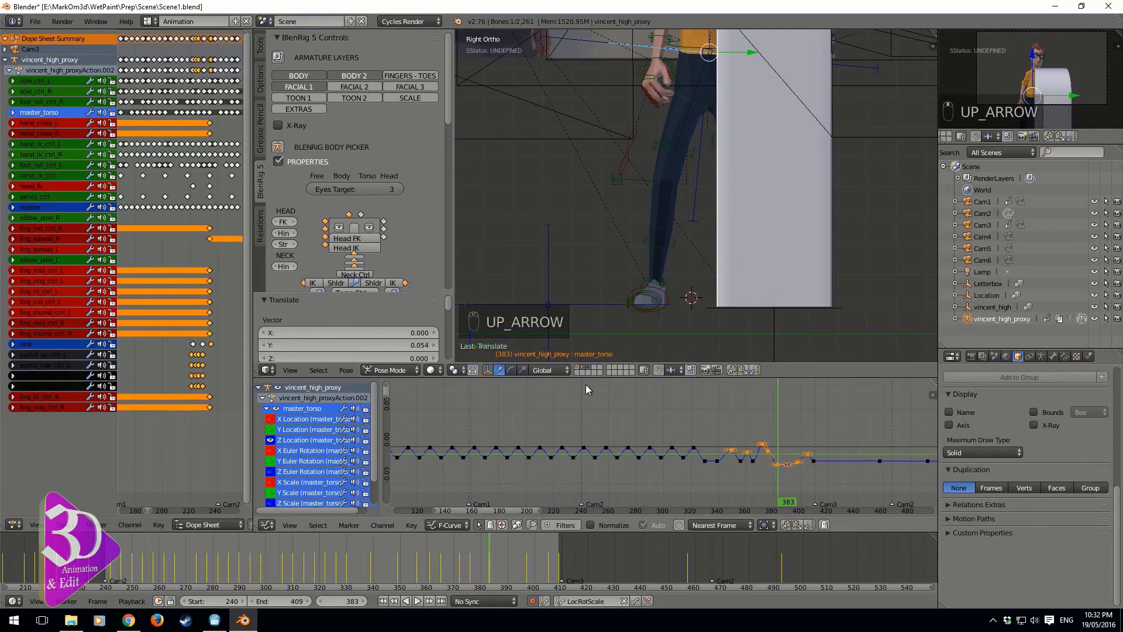
{"action": "key", "text": "z"}
{"action": "key", "text": "z"}
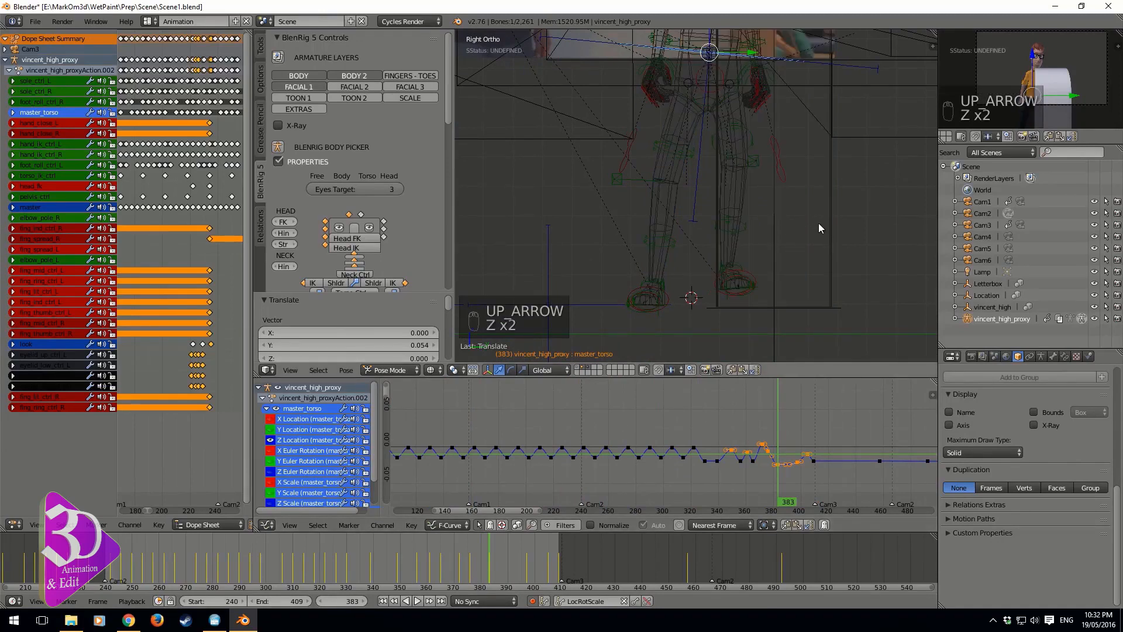
{"action": "key", "text": "r"}
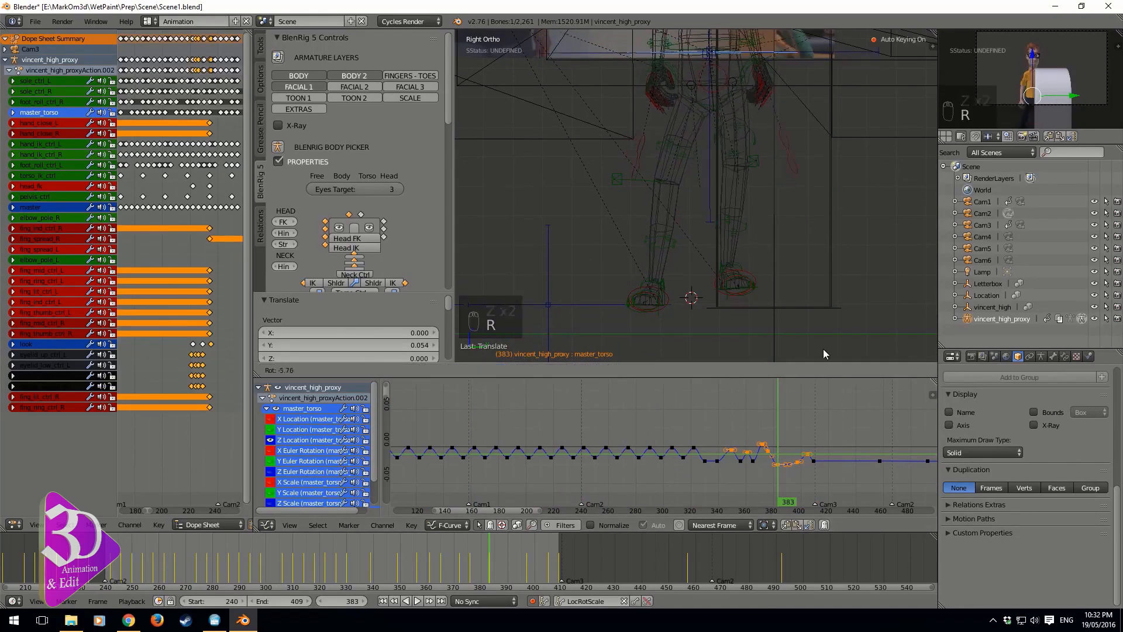
{"action": "right_click", "coordinate": [797, 53]}
{"action": "middle_click_drag", "start_coordinate": [786, 111], "coordinate": [779, 234], "text": "shift"}
{"action": "key", "text": "r"}
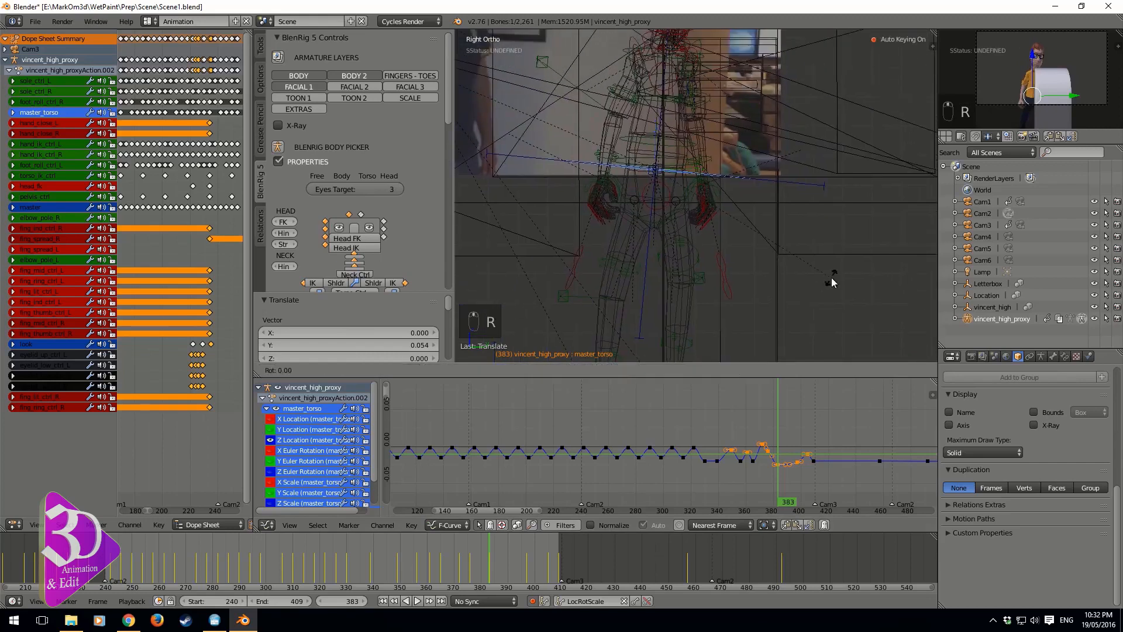
{"action": "right_click", "coordinate": [796, 226]}
Select the pelvis_ctrl bone and play back the walk from frame 332 to 343 in solid shading to examine the hips
{"action": "right_click", "coordinate": [695, 194]}
{"action": "right_click", "coordinate": [679, 193]}
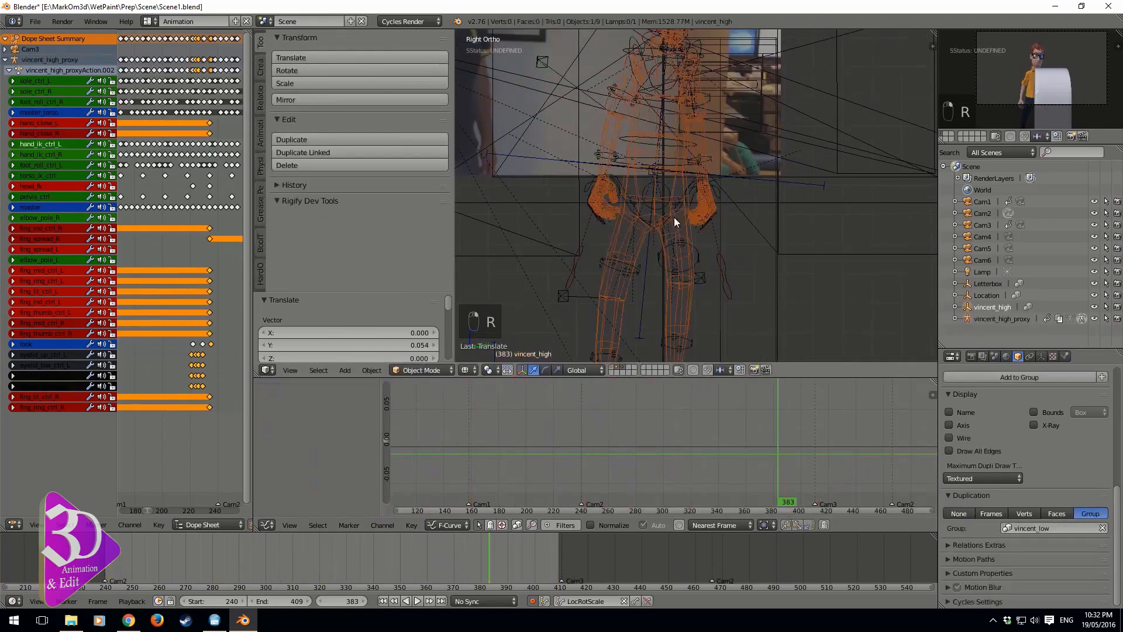
{"action": "right_click", "coordinate": [672, 217]}
{"action": "key", "text": "alt+shift+a"}
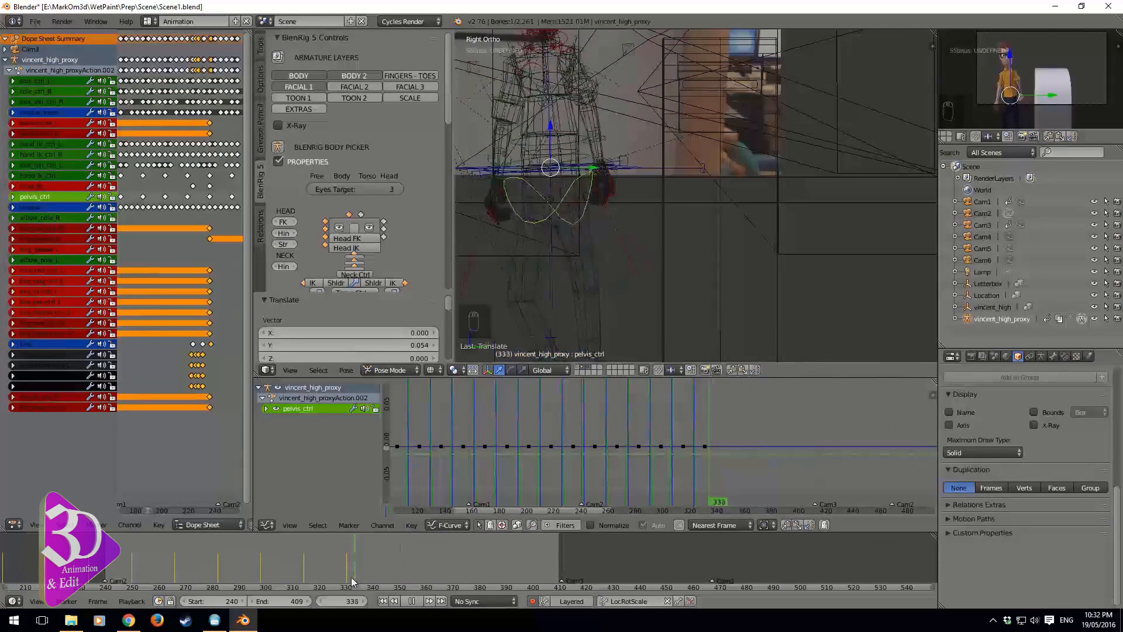
{"action": "key", "text": "alt+a"}
{"action": "key", "text": "z"}
{"action": "key", "text": "z"}
{"action": "key", "text": "z"}
{"action": "middle_click_drag", "start_coordinate": [587, 255], "coordinate": [629, 305], "text": "shift"}
{"action": "scroll", "coordinate": [678, 241], "scroll_direction": "down", "scroll_amount": 1}
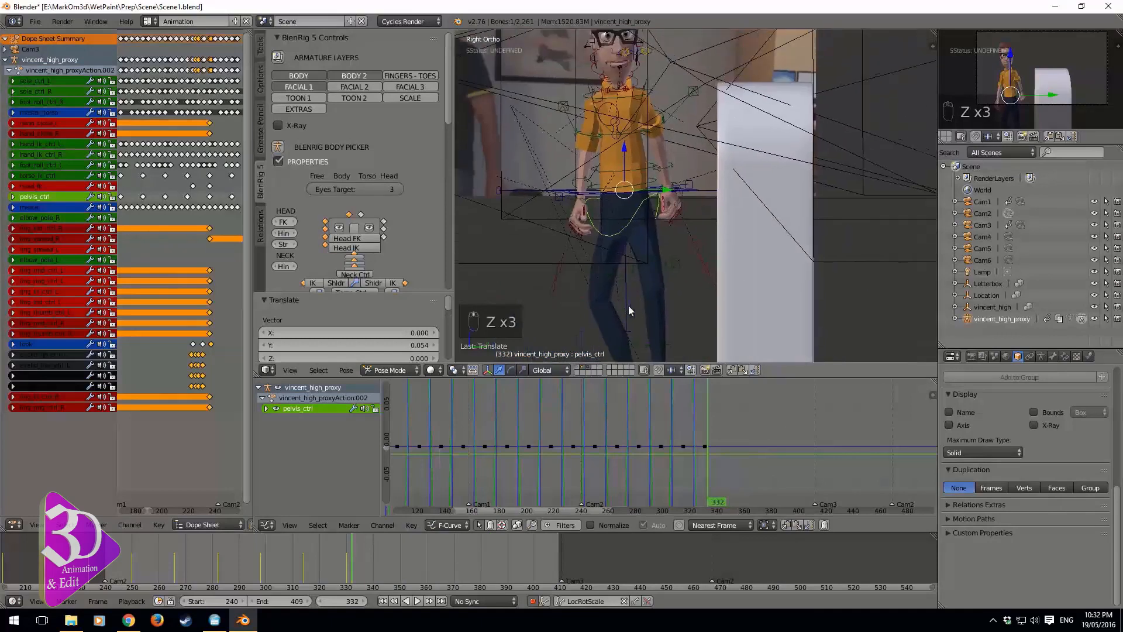
{"action": "key", "text": "alt+a"}
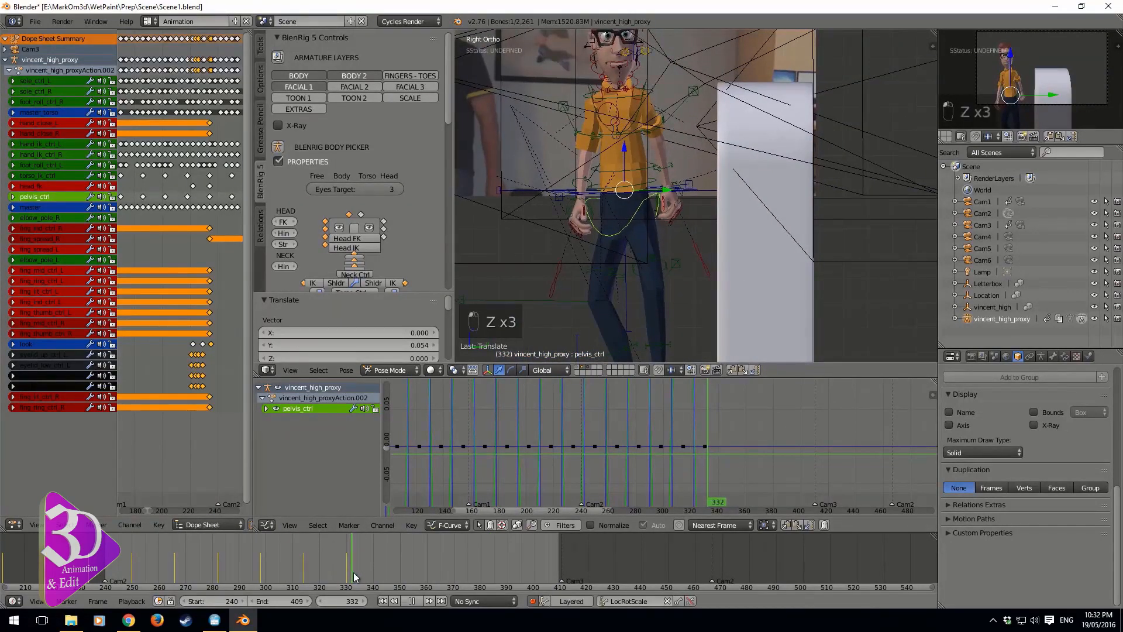
{"action": "mouse_move", "coordinate": [390, 578]}
{"action": "left_mouse_down"}
{"action": "mouse_move", "coordinate": [341, 577]}
{"action": "mouse_move", "coordinate": [409, 580]}
{"action": "mouse_move", "coordinate": [379, 582]}
{"action": "left_mouse_up"}
{"action": "key", "text": "alt+a"}
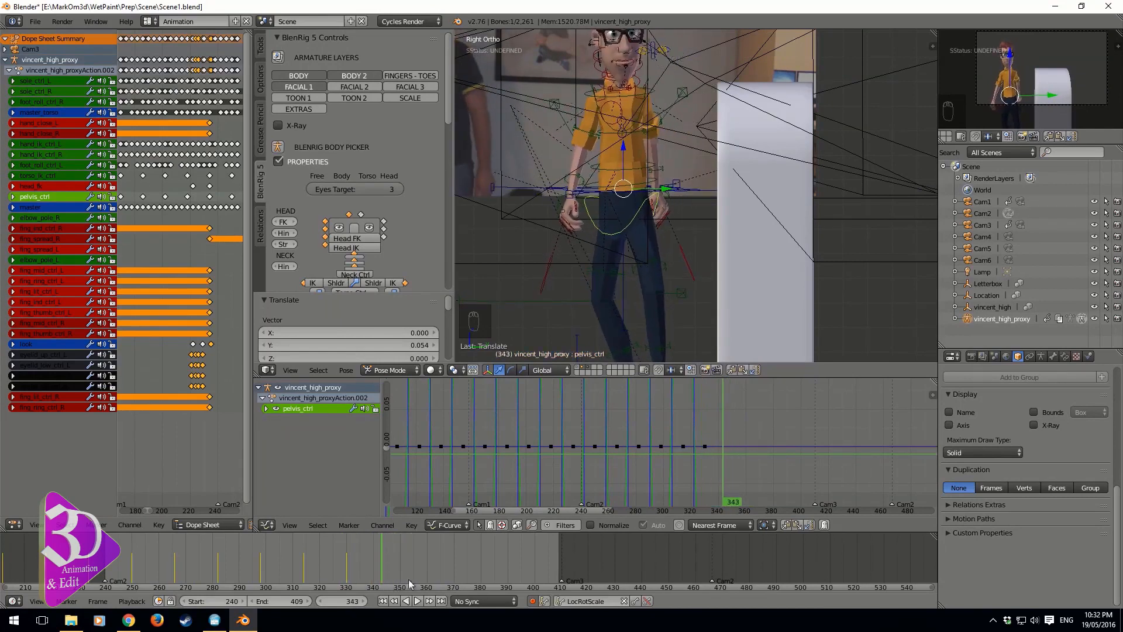
Rotate the pelvis_ctrl bone by -1.828° at frame 343 in right side view and play back the movement
{"action": "middle_click_drag", "start_coordinate": [631, 323], "coordinate": [648, 257], "text": "shift"}
{"action": "key", "text": "r"}
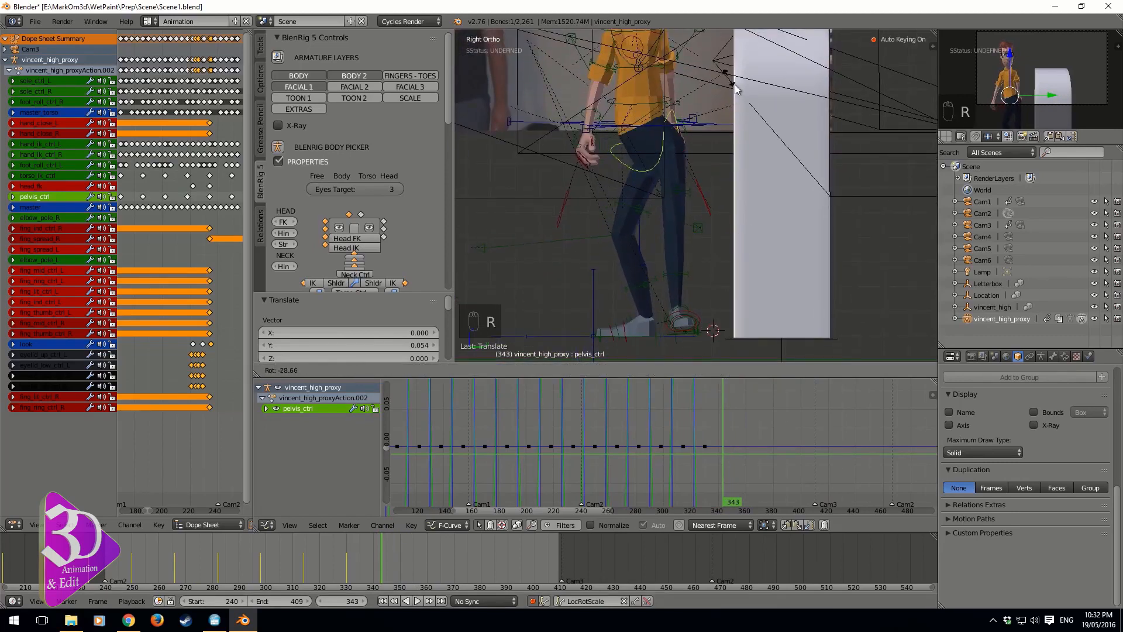
{"action": "right_click", "coordinate": [738, 114]}
{"action": "key", "text": "r"}
{"action": "key", "text": "r"}
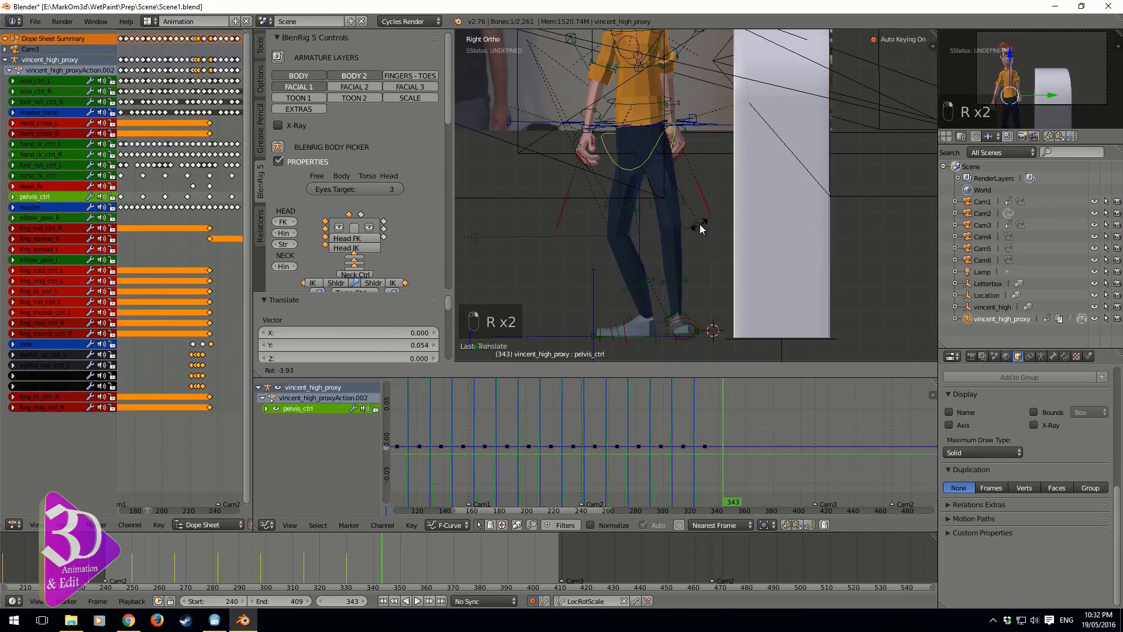
{"action": "left_click", "coordinate": [701, 224]}
{"action": "key", "text": "r"}
{"action": "left_click", "coordinate": [708, 218]}
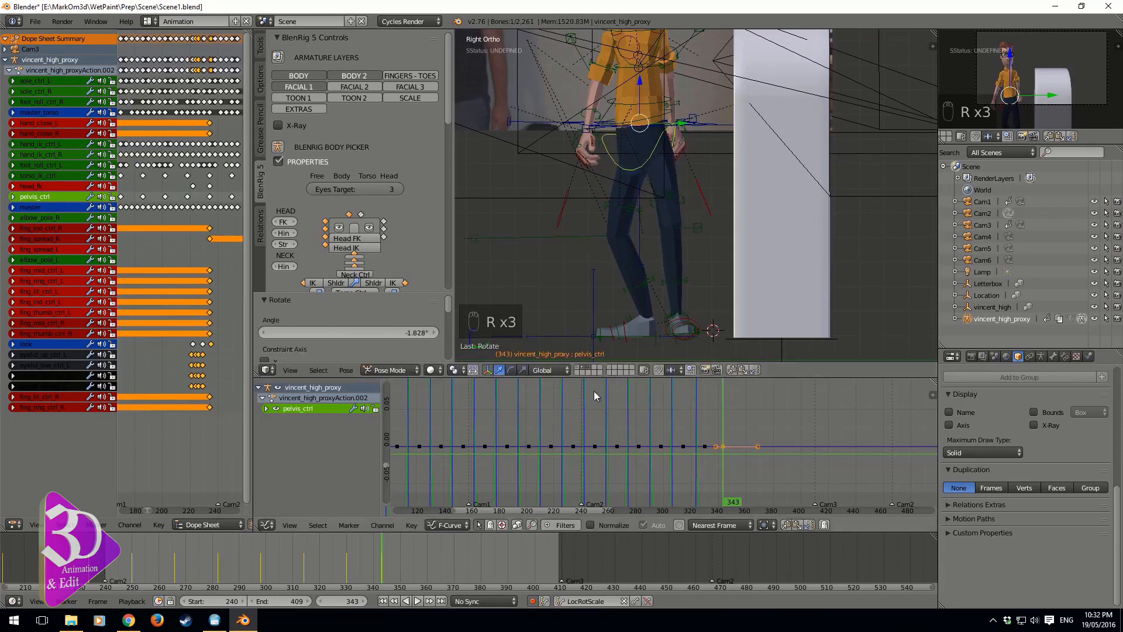
{"action": "key", "text": "alt+a"}
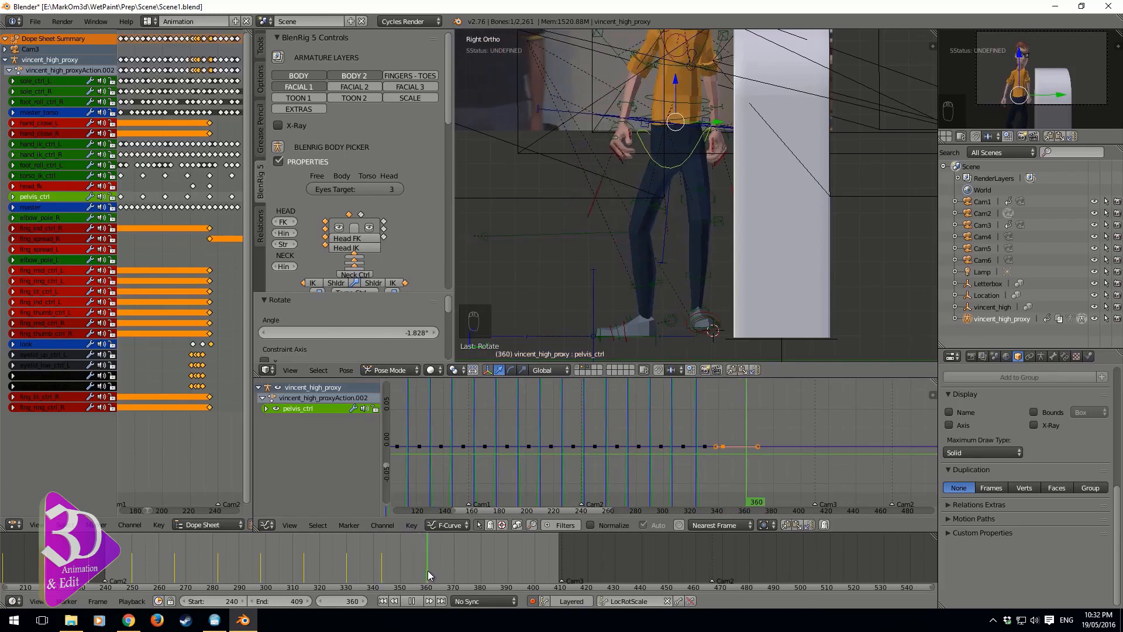
Rotate the pelvis_ctrl bone by 0.728° at frame 352 and by -6.837° at frame 361
{"action": "key", "text": "alt+a"}
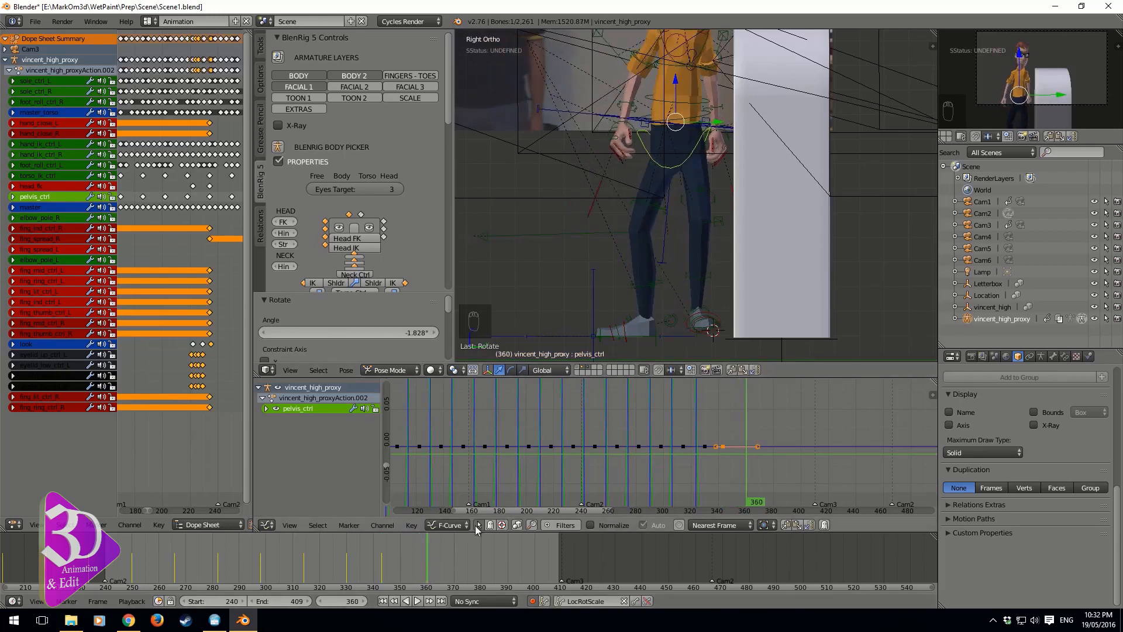
{"action": "left_click", "coordinate": [405, 570]}
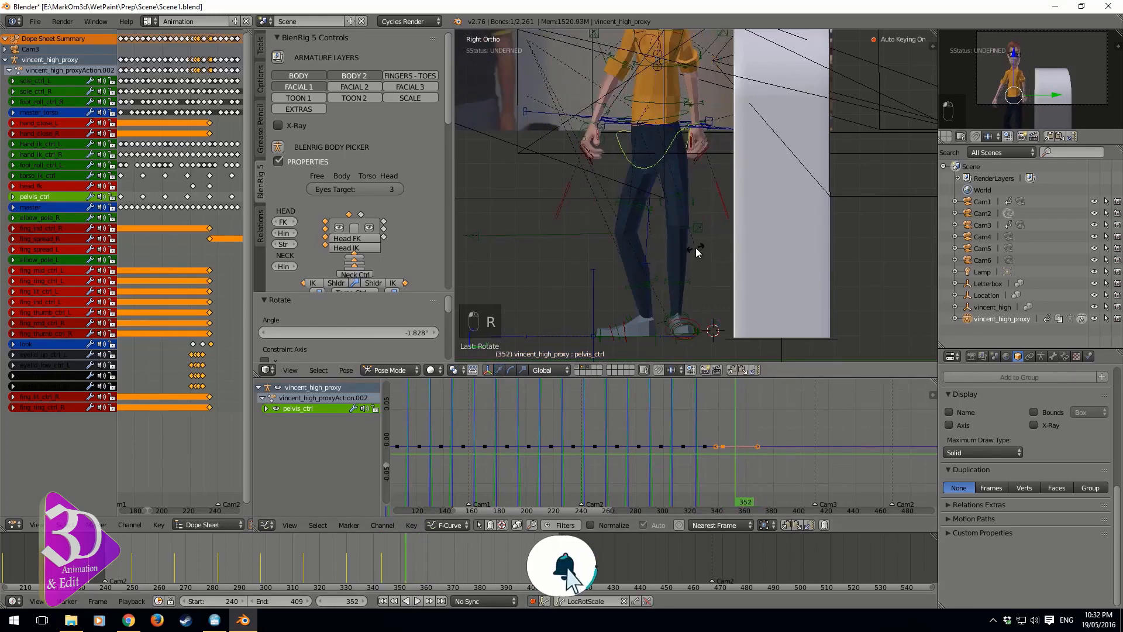
{"action": "key", "text": "r"}
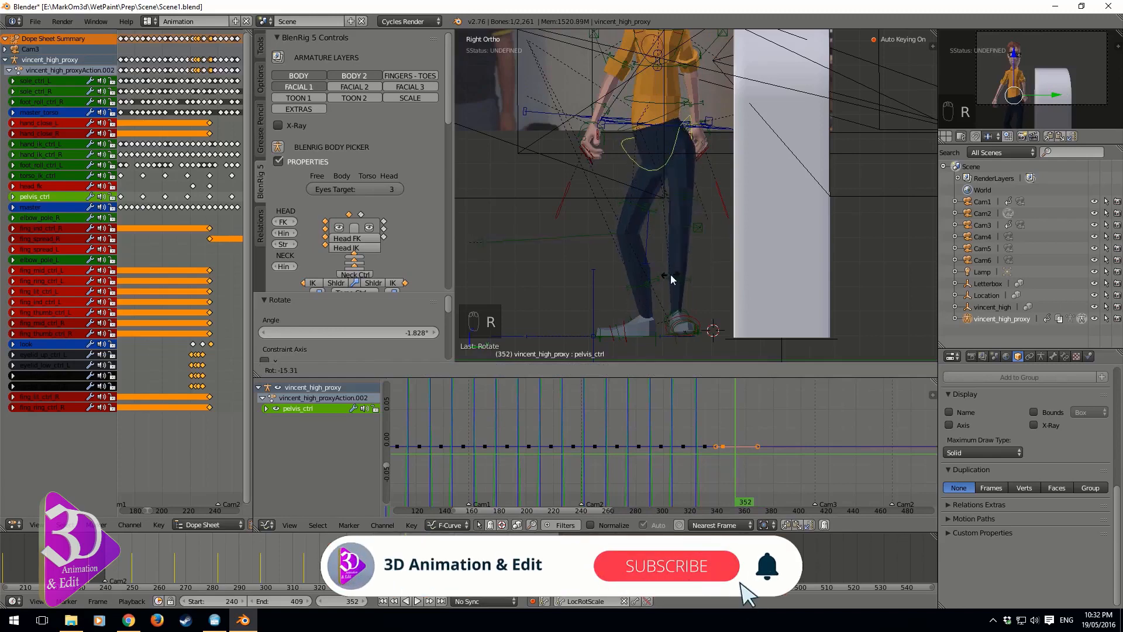
{"action": "left_click", "coordinate": [631, 287]}
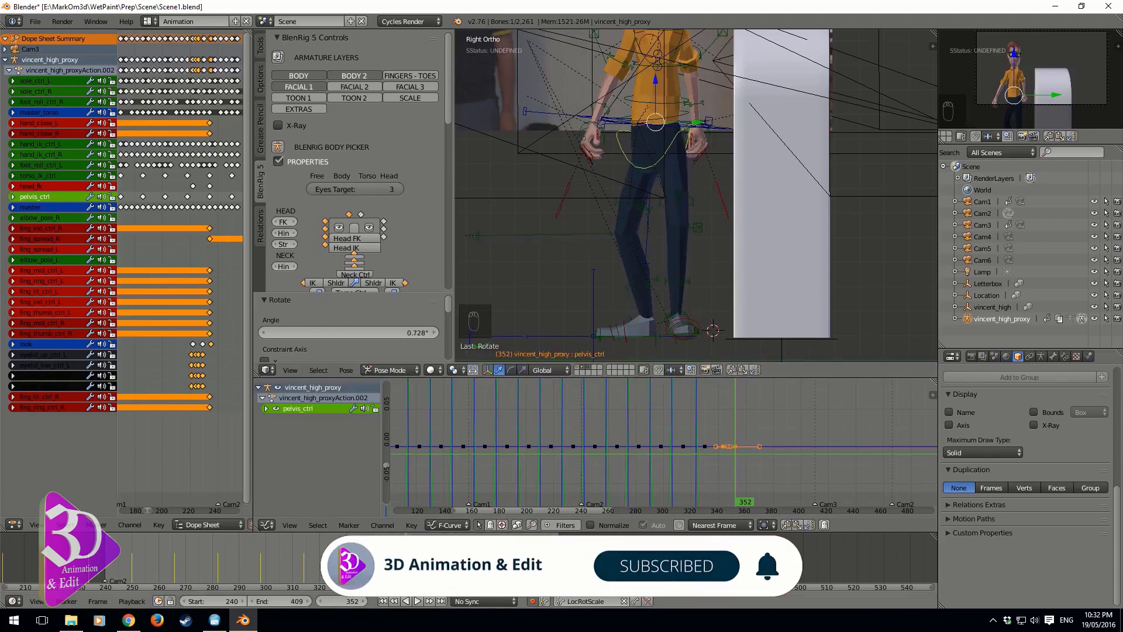
{"action": "key", "text": "alt+a"}
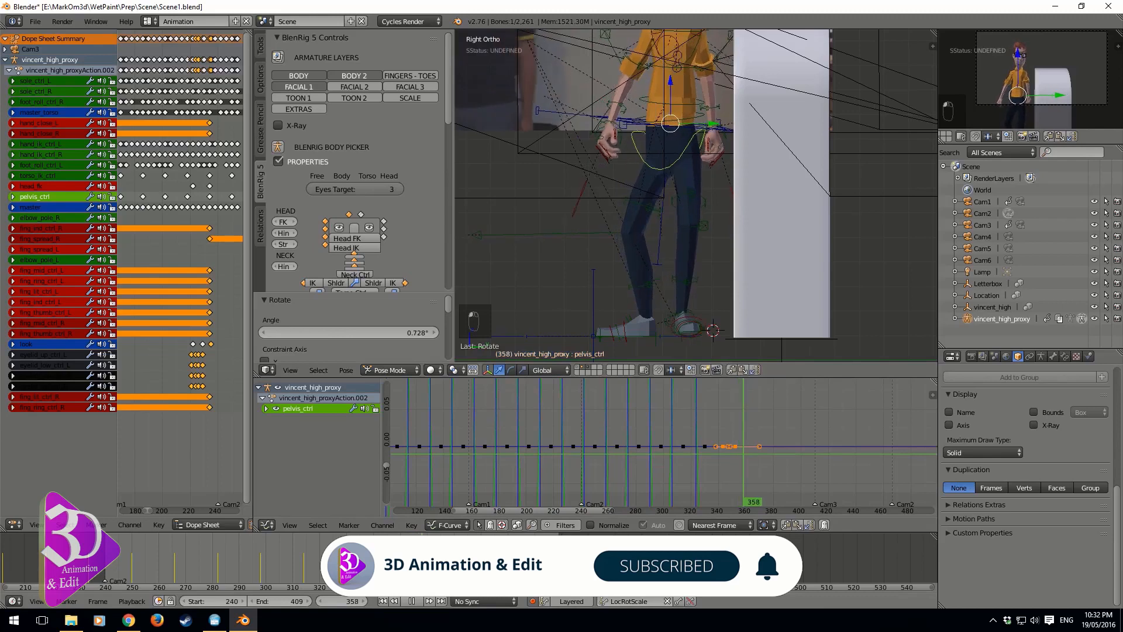
{"action": "key", "text": "alt+a"}
{"action": "key", "text": "r"}
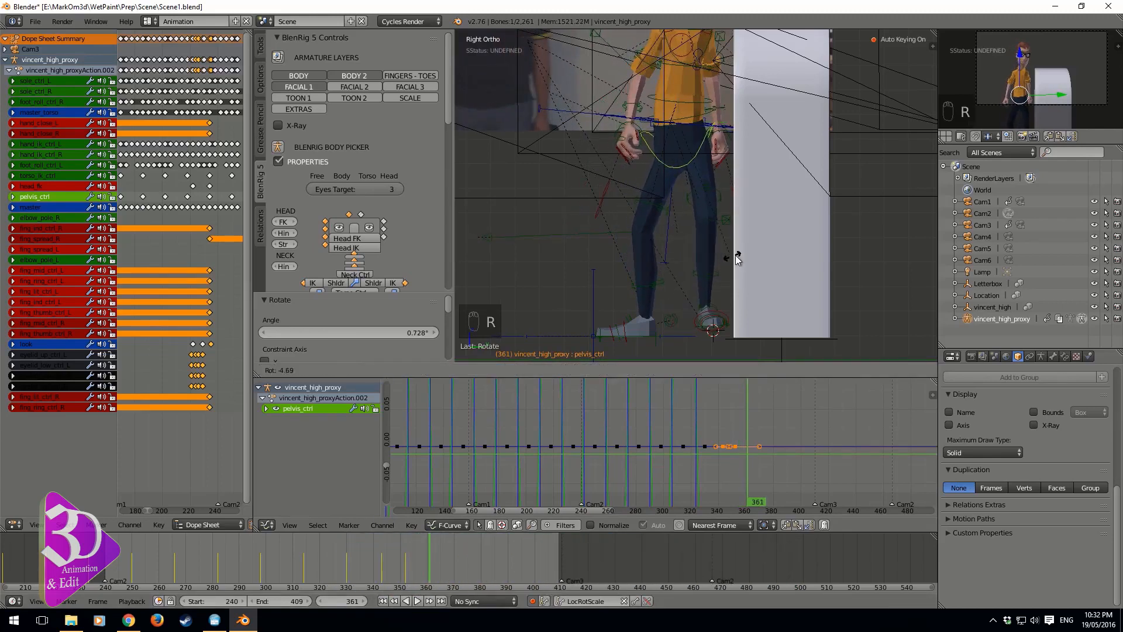
{"action": "left_click", "coordinate": [735, 254]}
Rotate the pelvis_ctrl bone by 16.486° at frame 372, play on past frame 381 and rotate it by -15.11°
{"action": "key", "text": "alt+a"}
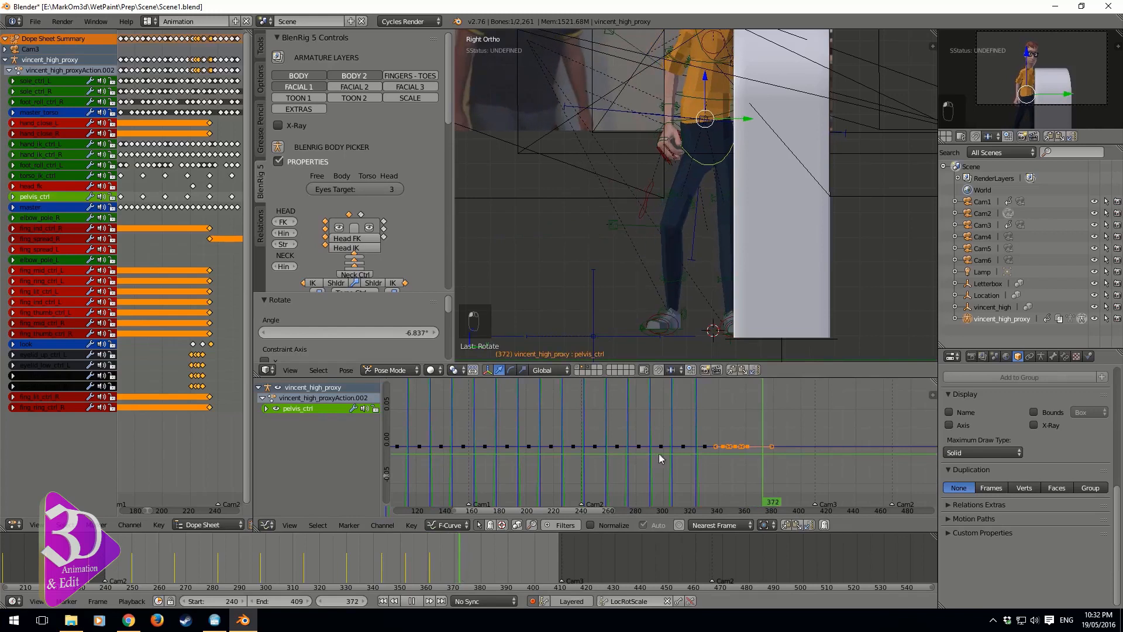
{"action": "key", "text": "alt+a"}
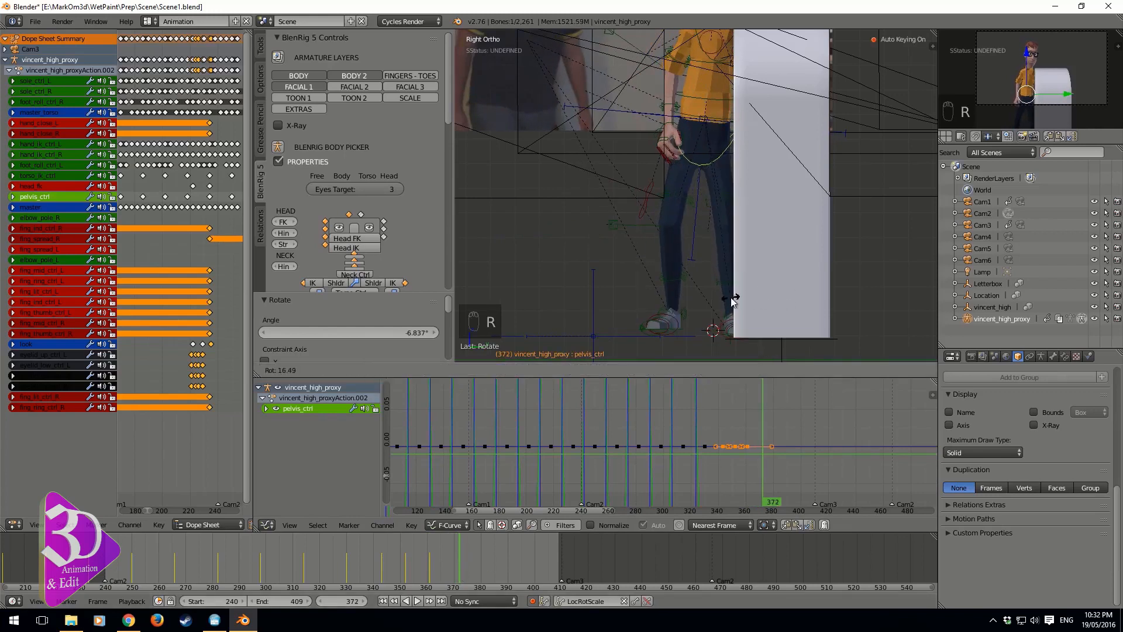
{"action": "left_click", "coordinate": [731, 297]}
{"action": "key", "text": "alt+a"}
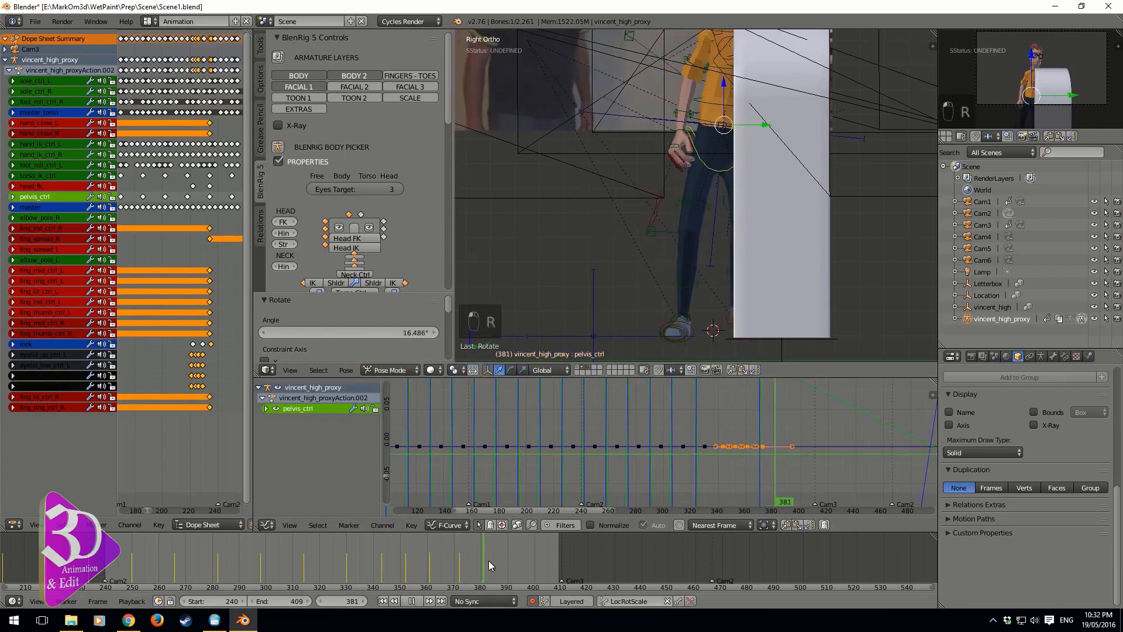
{"action": "key", "text": "alt+a"}
{"action": "key", "text": "r"}
{"action": "left_click", "coordinate": [807, 268]}
Rotate the pelvis_ctrl bone by 16.18° at frame 399 and play back the movement, stopping at frame 404
{"action": "key", "text": "alt+a"}
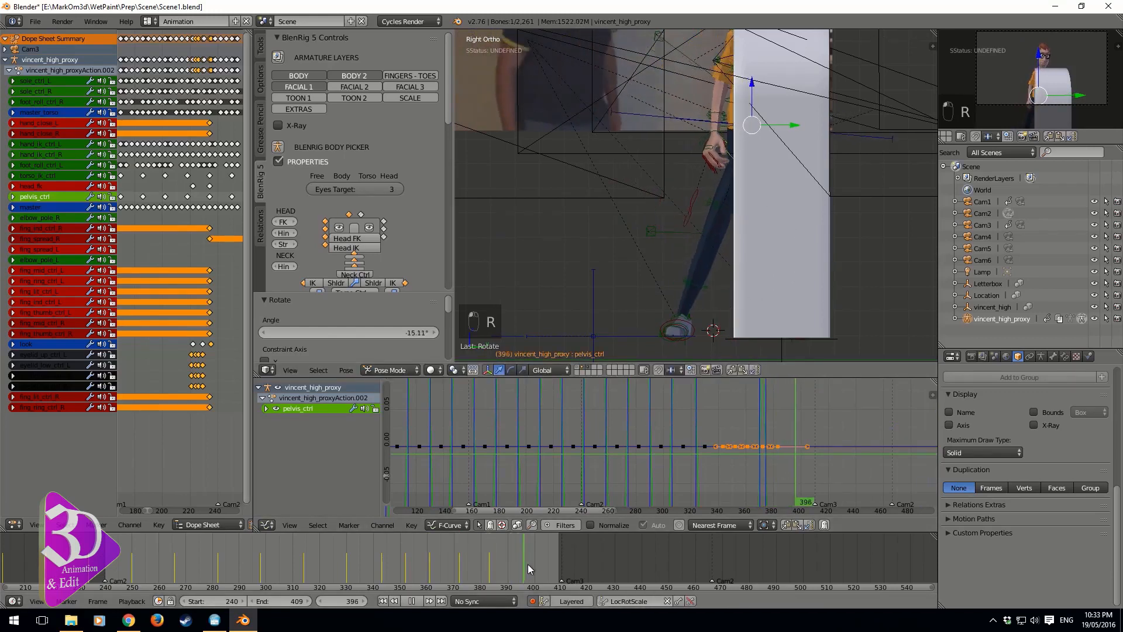
{"action": "key", "text": "alt+a"}
{"action": "key", "text": "r"}
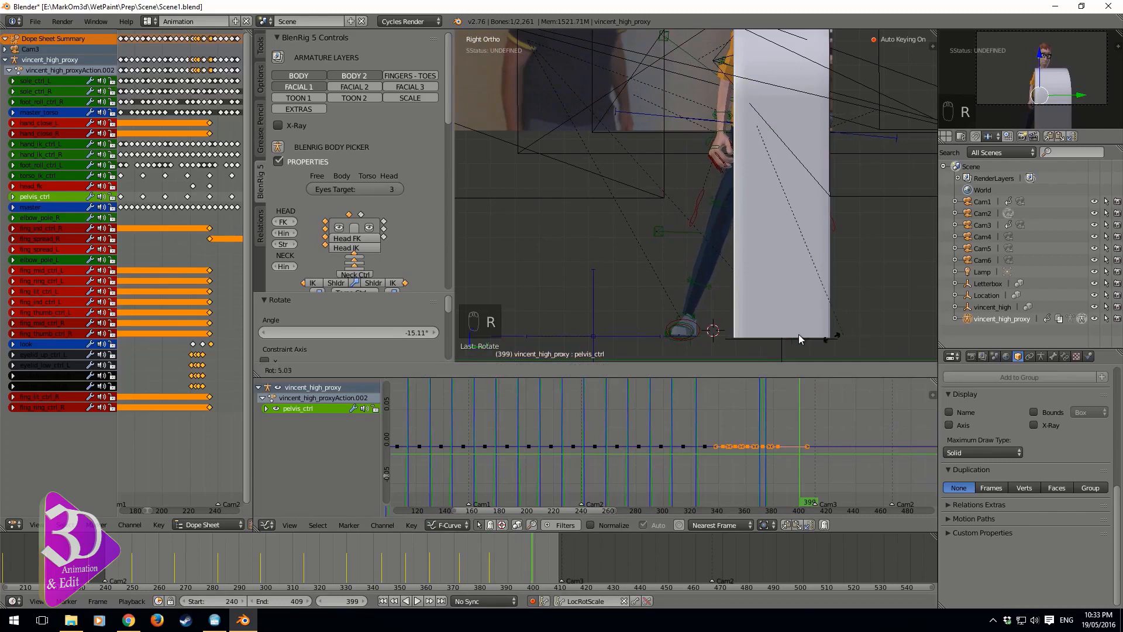
{"action": "left_click", "coordinate": [791, 259]}
{"action": "key", "text": "alt+a"}
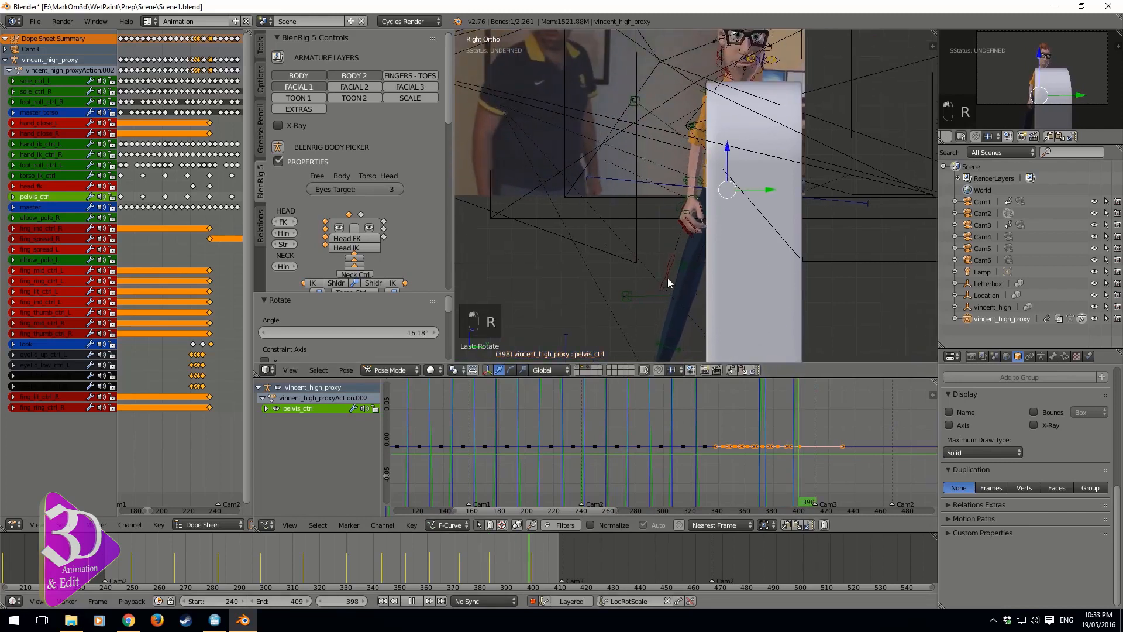
{"action": "key", "text": "alt+a"}
Play back the revised hip movement up to frame 354 and start an OpenGL animation render of the camera view
{"action": "scroll", "coordinate": [671, 244], "scroll_direction": "down", "scroll_amount": 4}
{"action": "scroll", "coordinate": [479, 539], "scroll_direction": "down", "scroll_amount": 1}
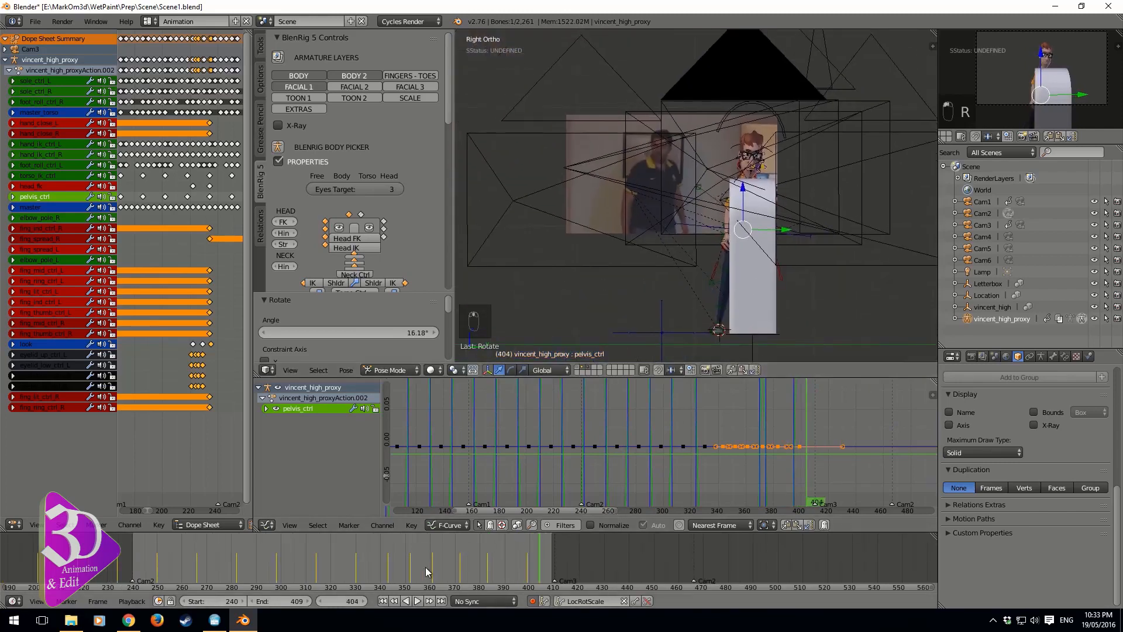
{"action": "left_click_drag", "start_coordinate": [426, 568], "coordinate": [384, 575]}
{"action": "left_click", "coordinate": [415, 600]}
{"action": "left_click", "coordinate": [417, 601]}
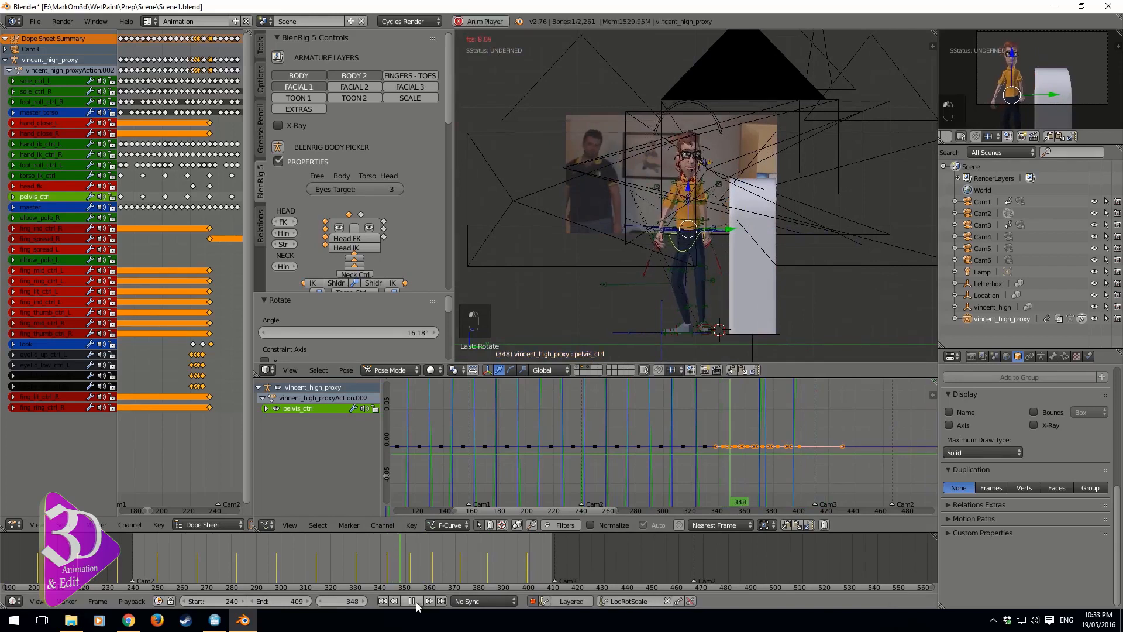
{"action": "key", "text": "alt+a"}
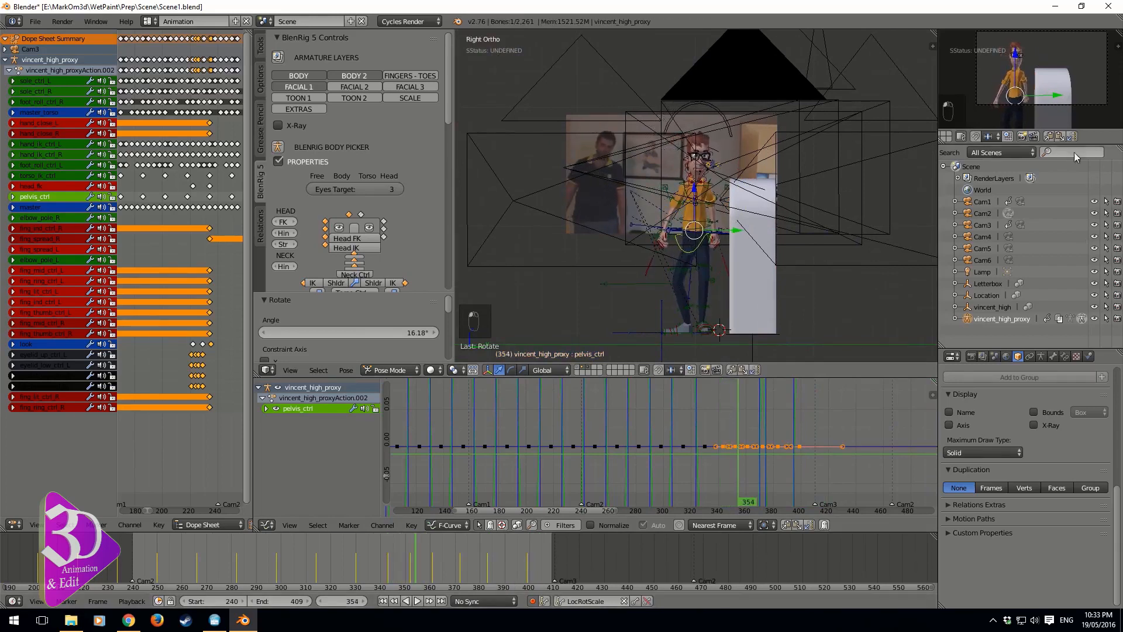
{"action": "left_click", "coordinate": [1034, 136]}
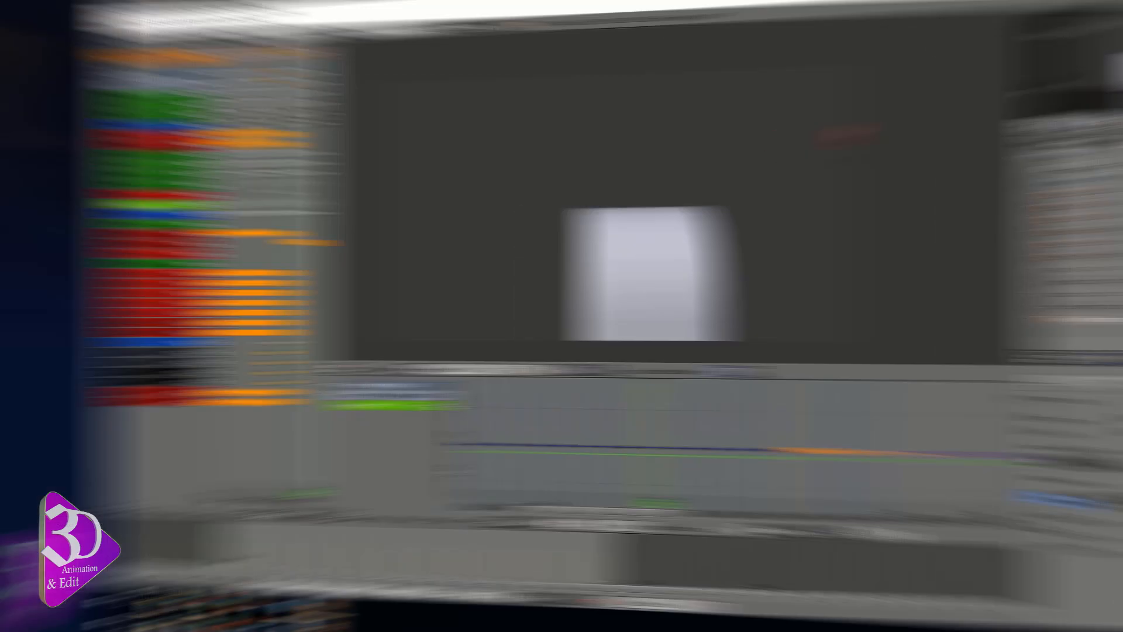